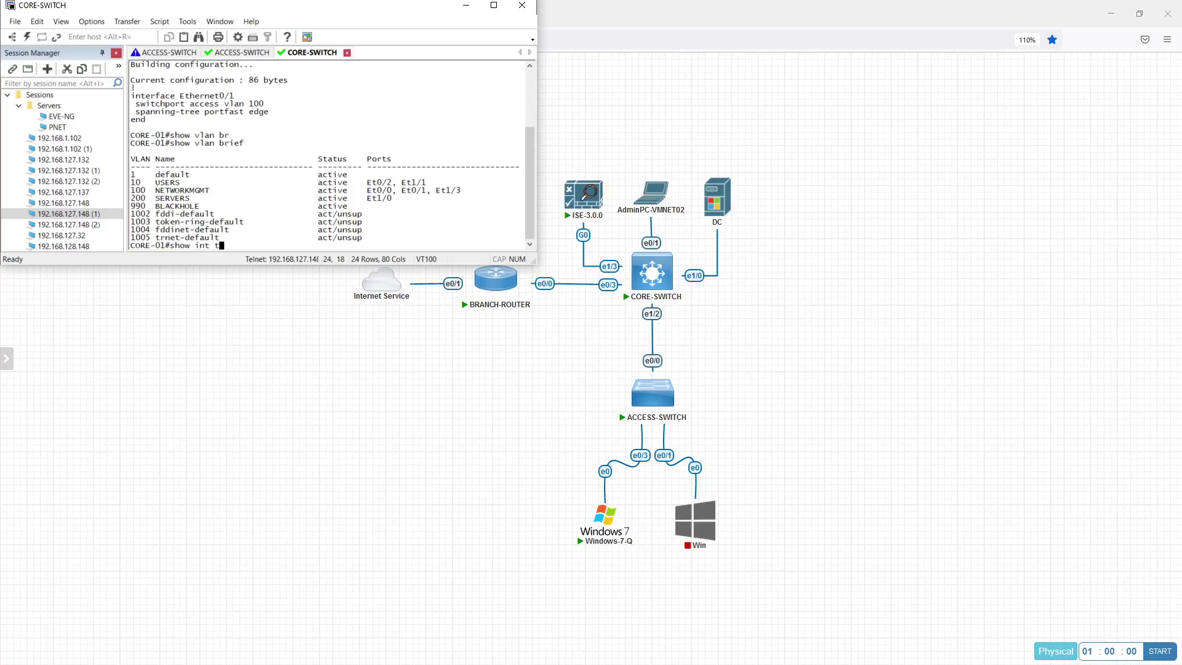
List the core switch's trunk interfaces and CDP neighbors, and highlight the local and remote ports of the access-switch link.
key("Tab")
key("Return")
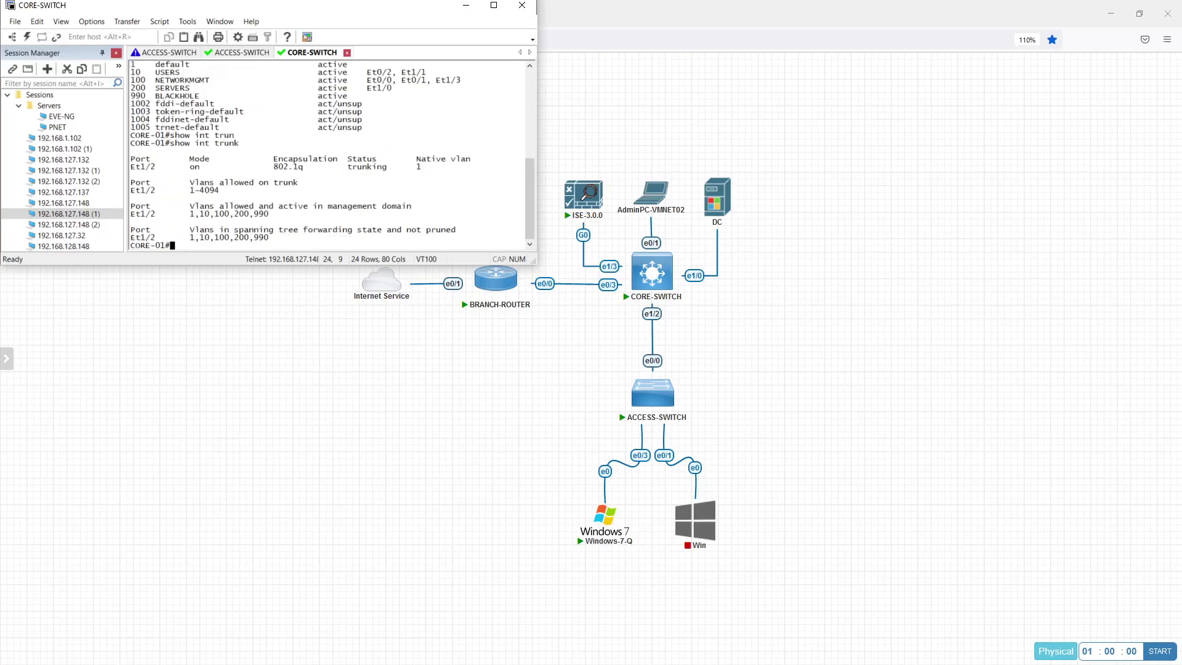
mouse_move(644, 298)
type("show cdp nei")
key("Tab")
key("Return")
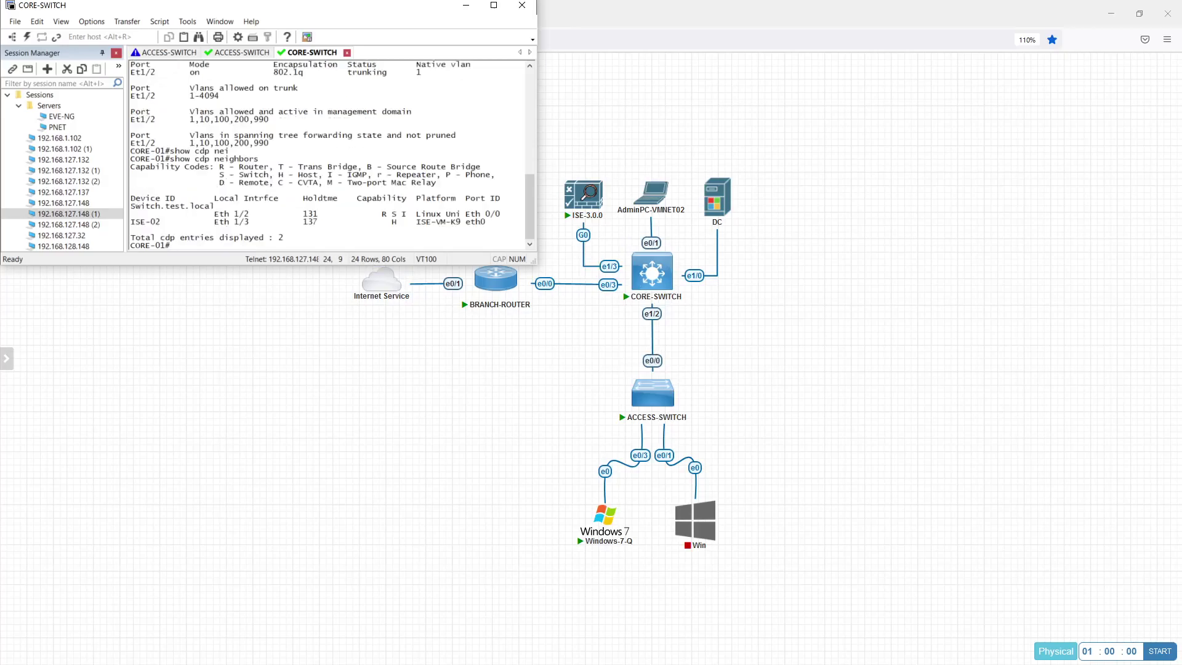
left_click_drag(131, 205, 264, 219)
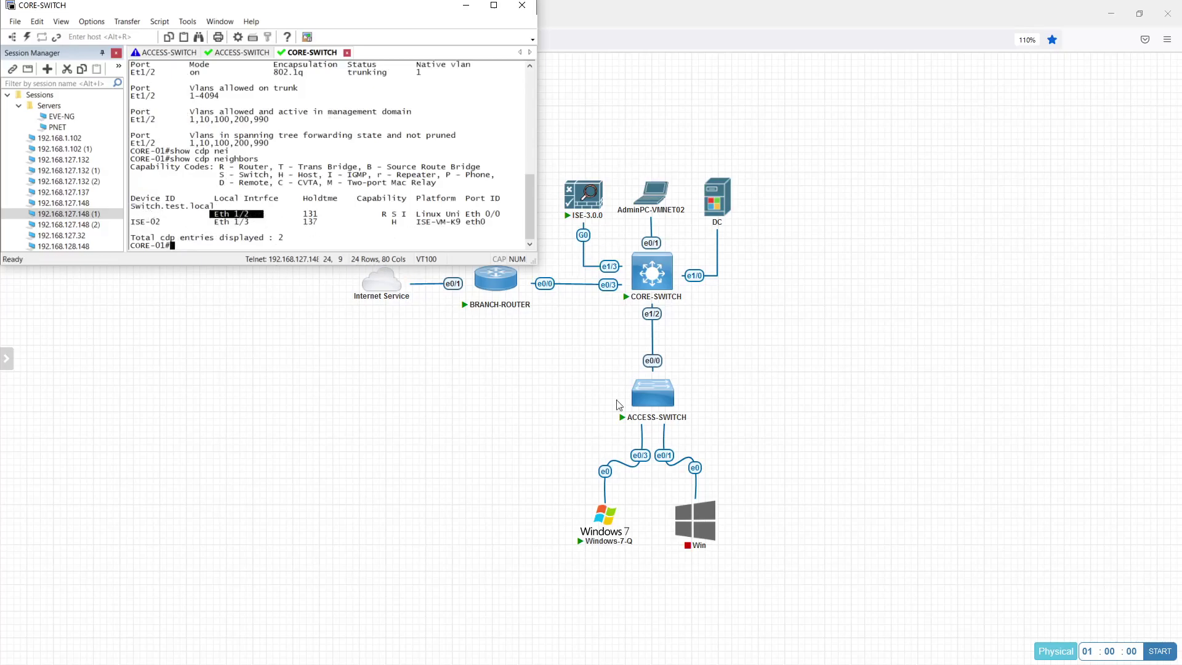
left_click_drag(463, 215, 510, 220)
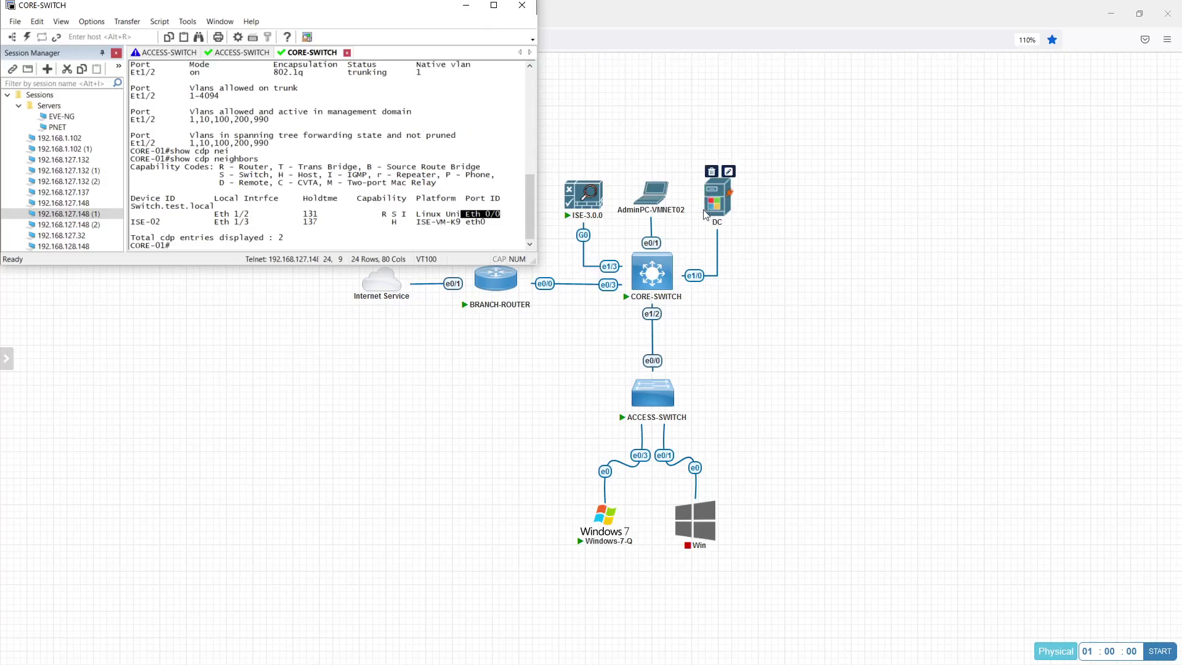
Switch to the Windows Server 2012 virtual machine in VMware Workstation and unlock it with the administrator account password.
mouse_move(732, 196)
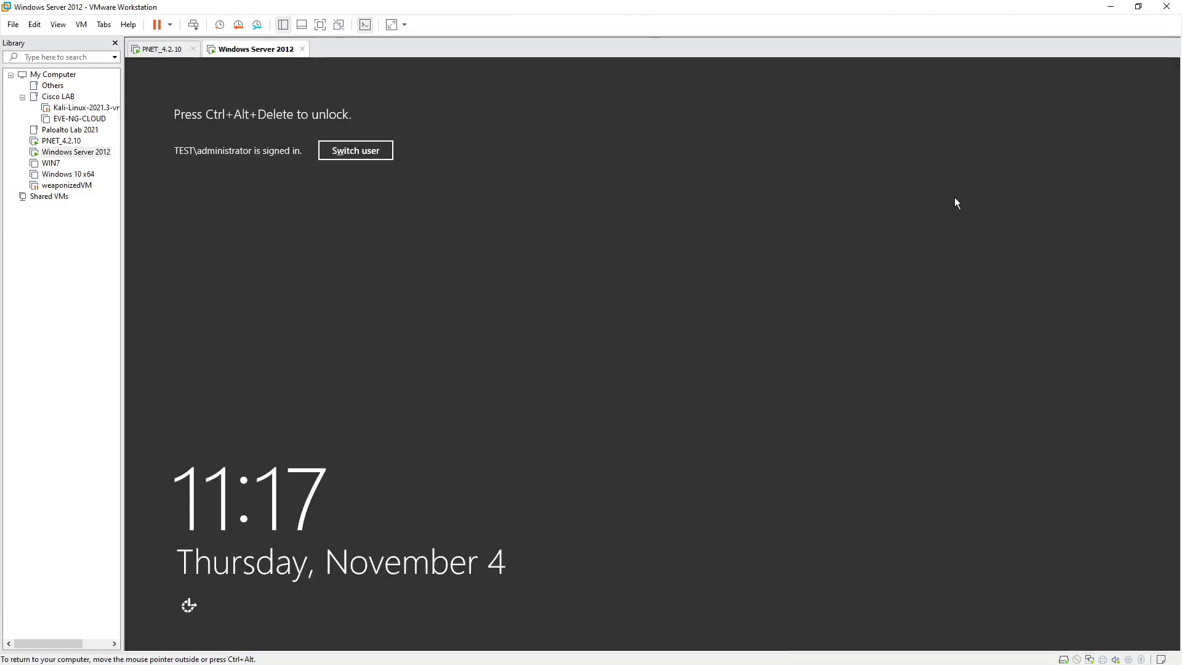
key("ctrl+alt+Insert")
type("**********")
key("Return")
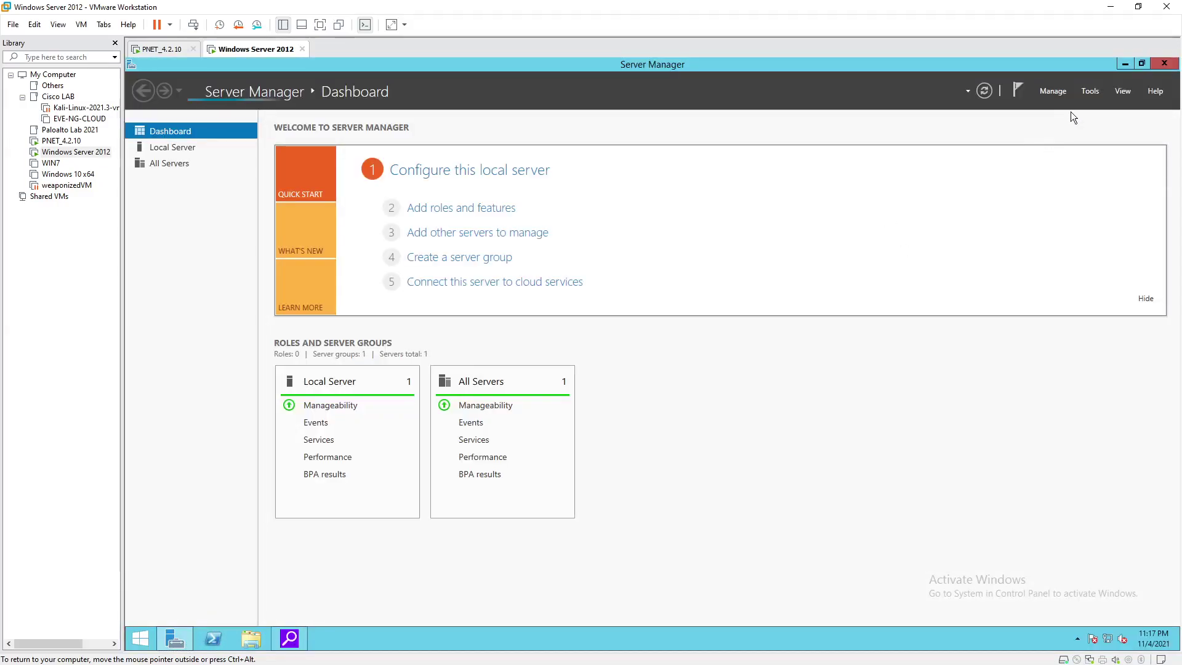
Review the server roles for a role-based installation on TEST-DC-01 in the Add Roles and Features Wizard, and close it along with Server Manager.
left_click(1053, 92)
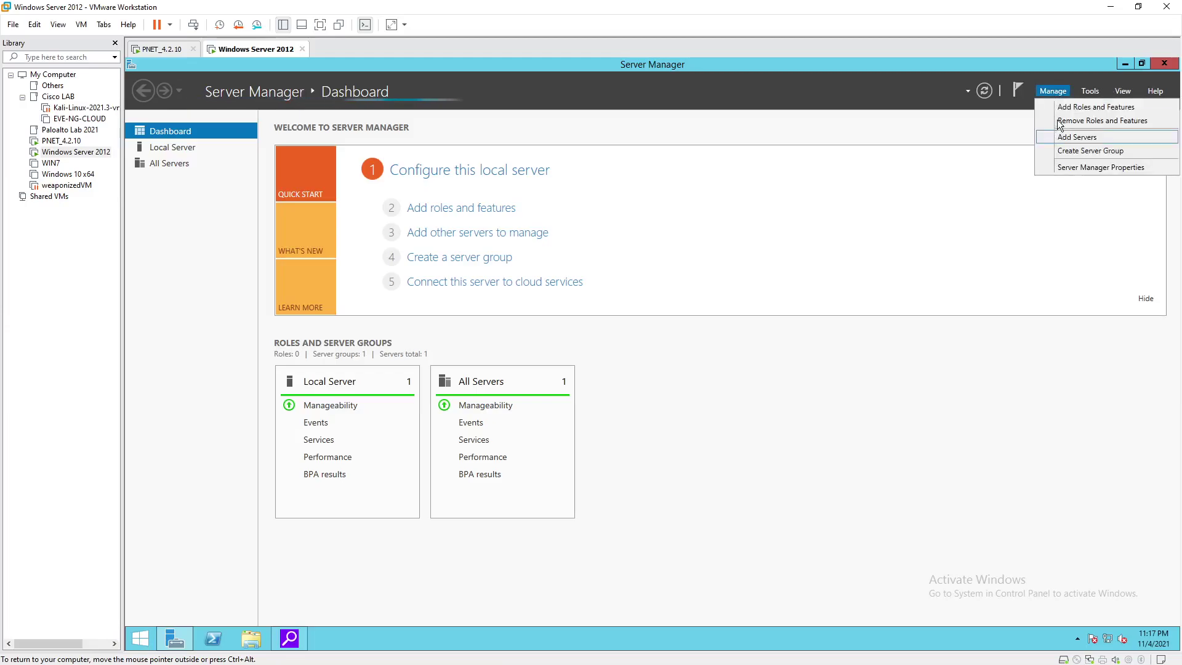
left_click(1090, 108)
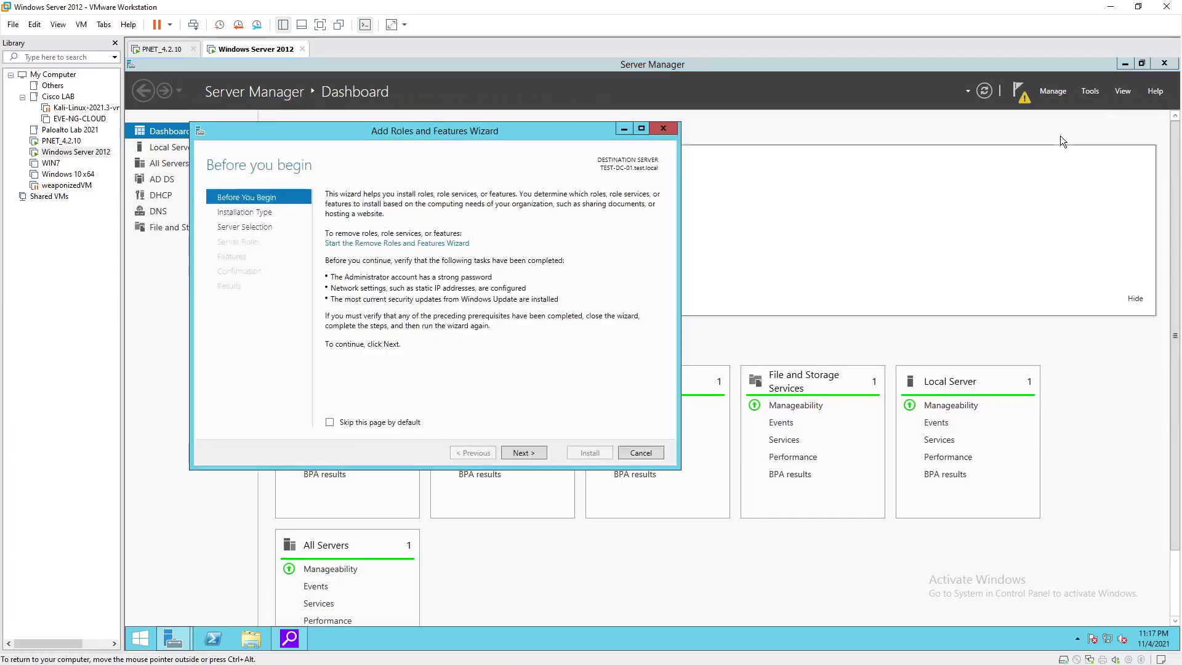
left_click(519, 455)
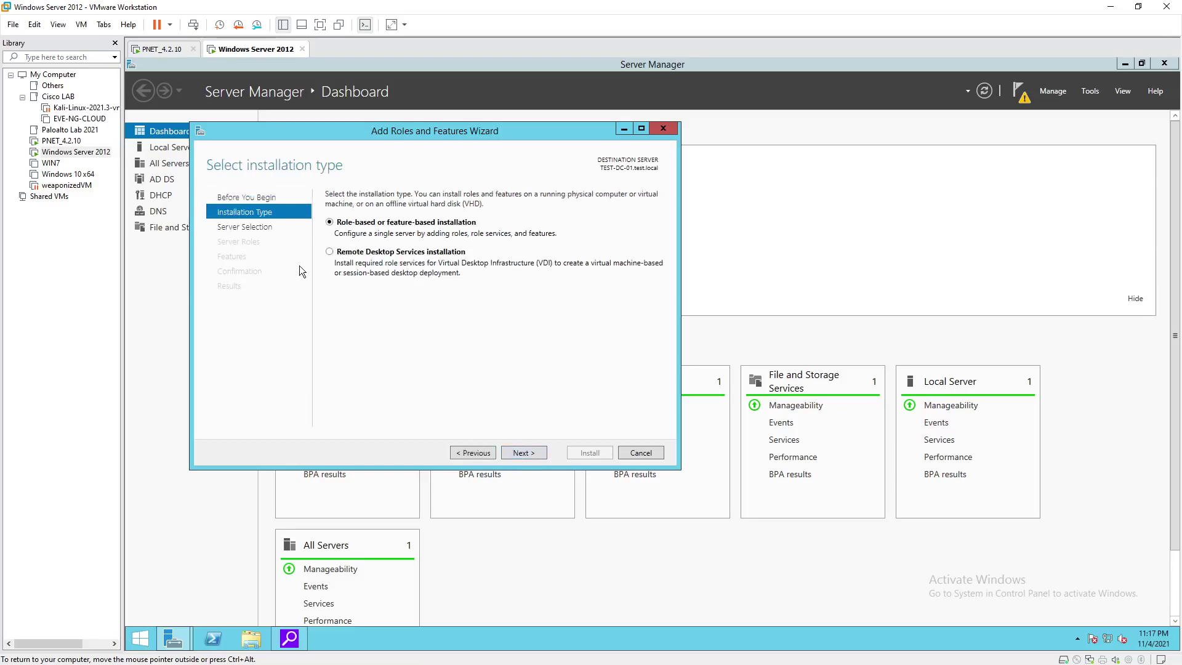
left_click(523, 453)
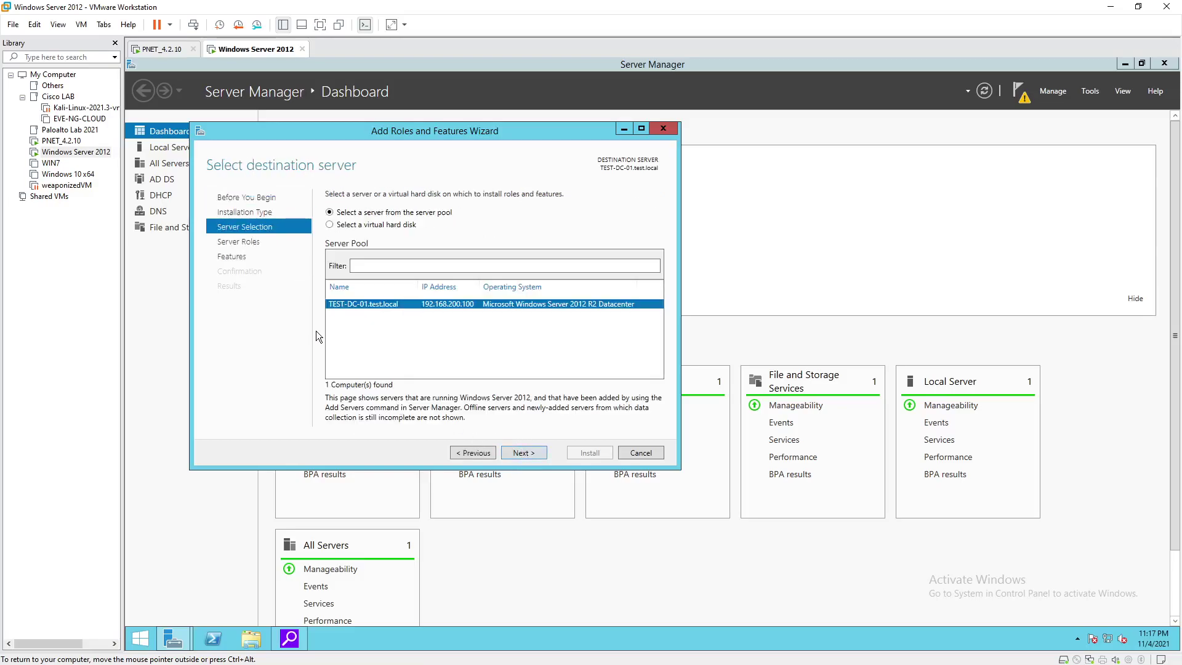
left_click(535, 456)
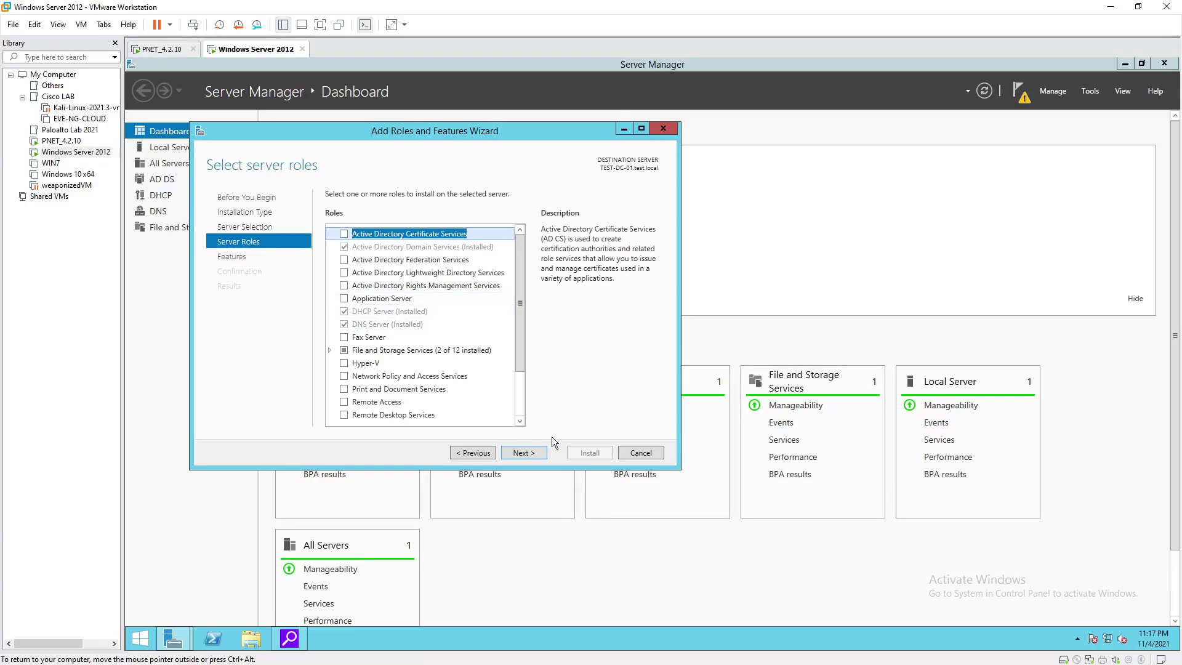
left_click(674, 131)
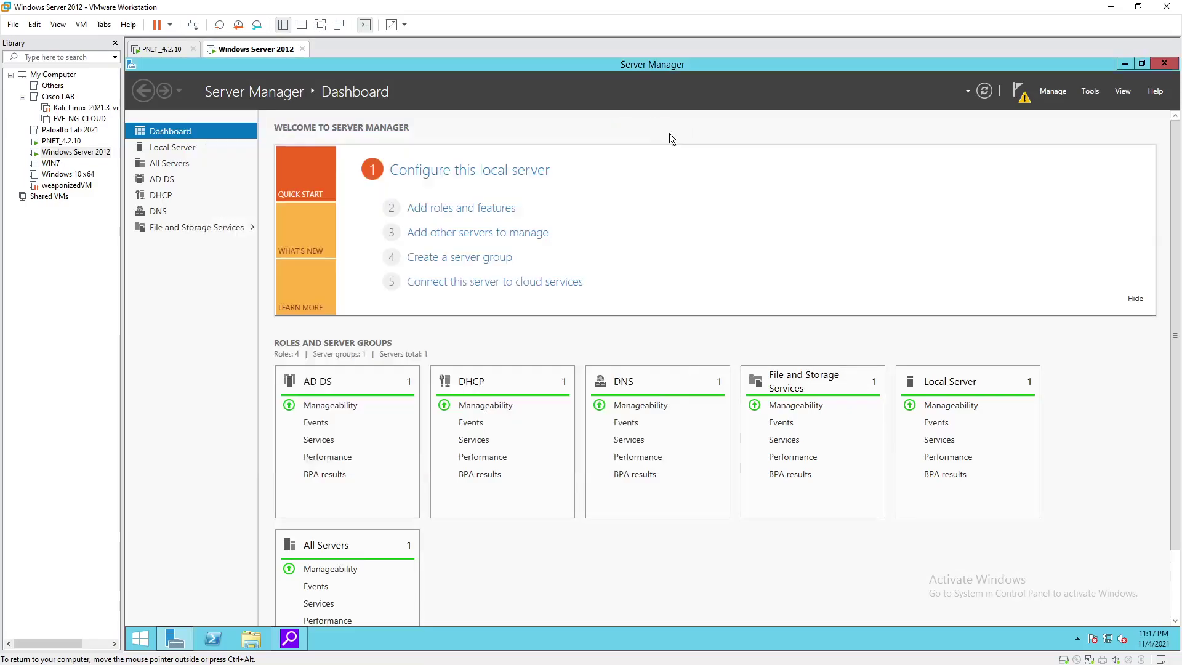
left_click(1165, 65)
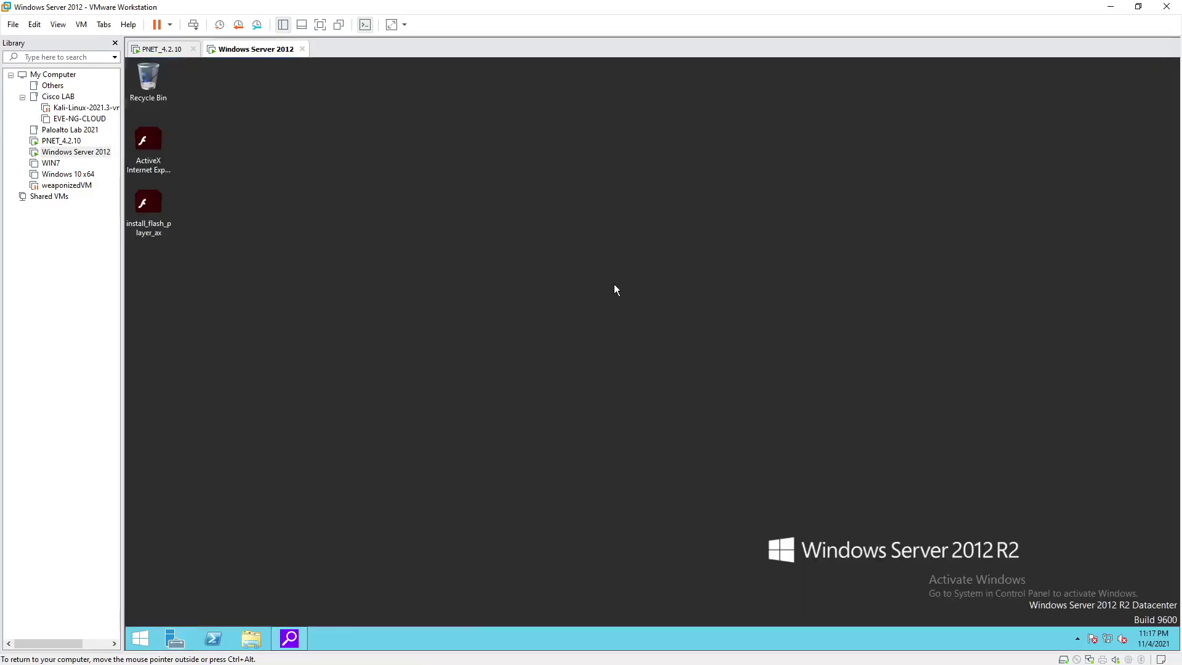
Find and open the DHCP console, expand the test-dc-01.test.local server, and select its IPv4 node.
left_click(140, 639)
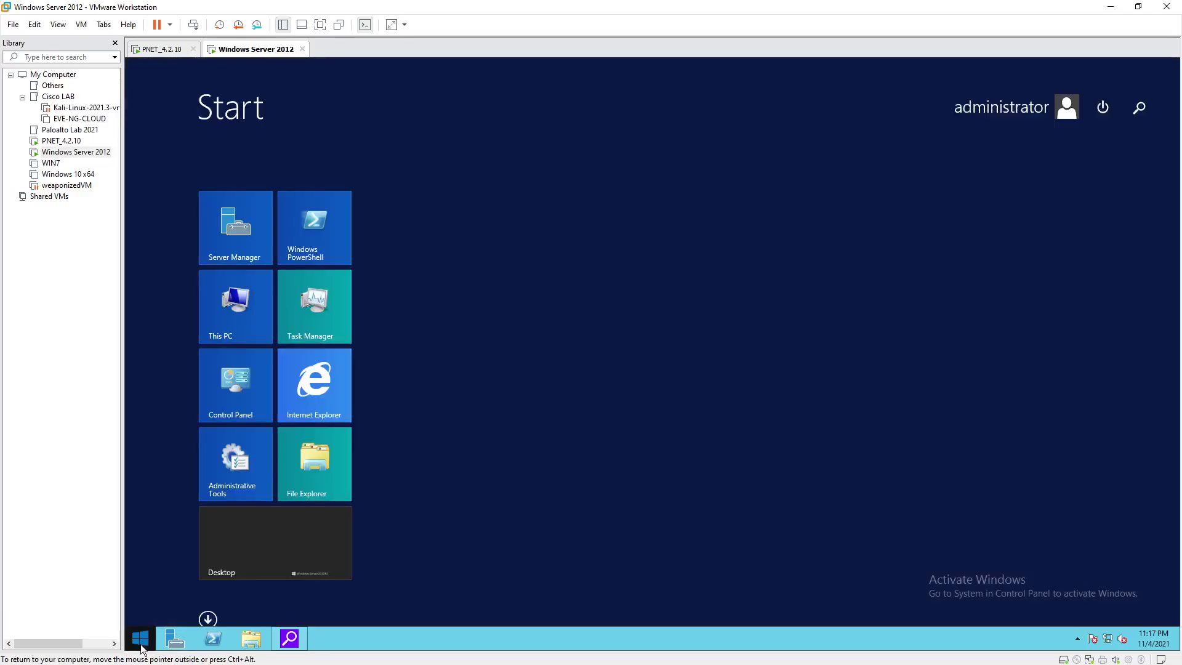
type("DHC")
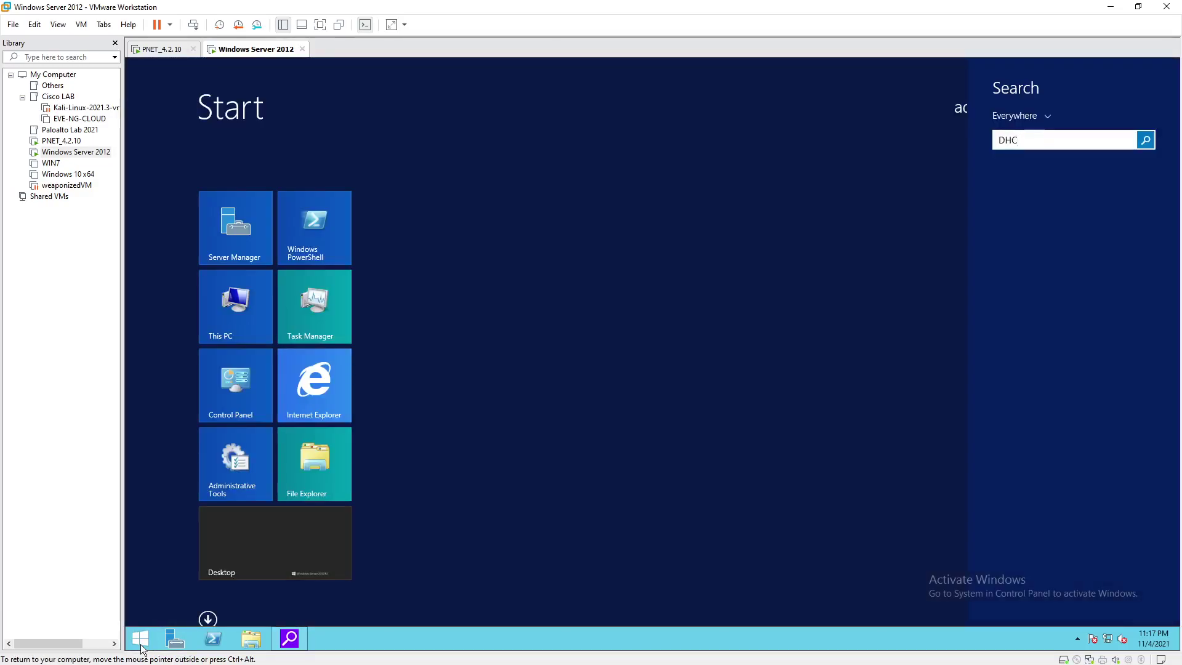
type("P")
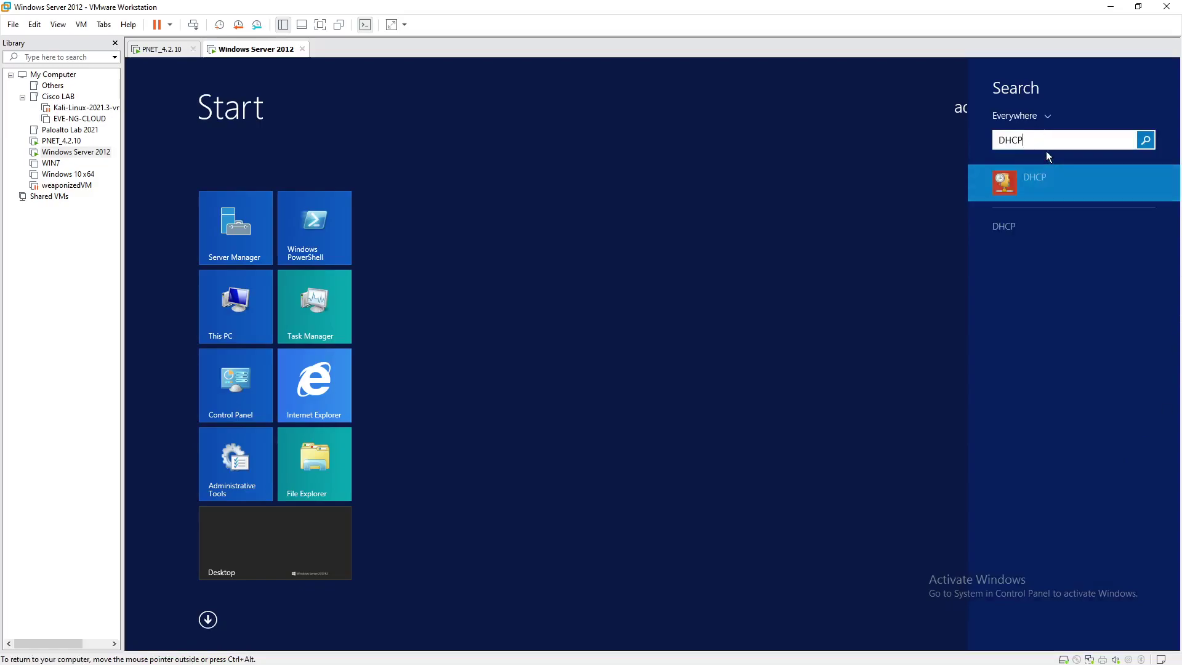
left_click(1035, 185)
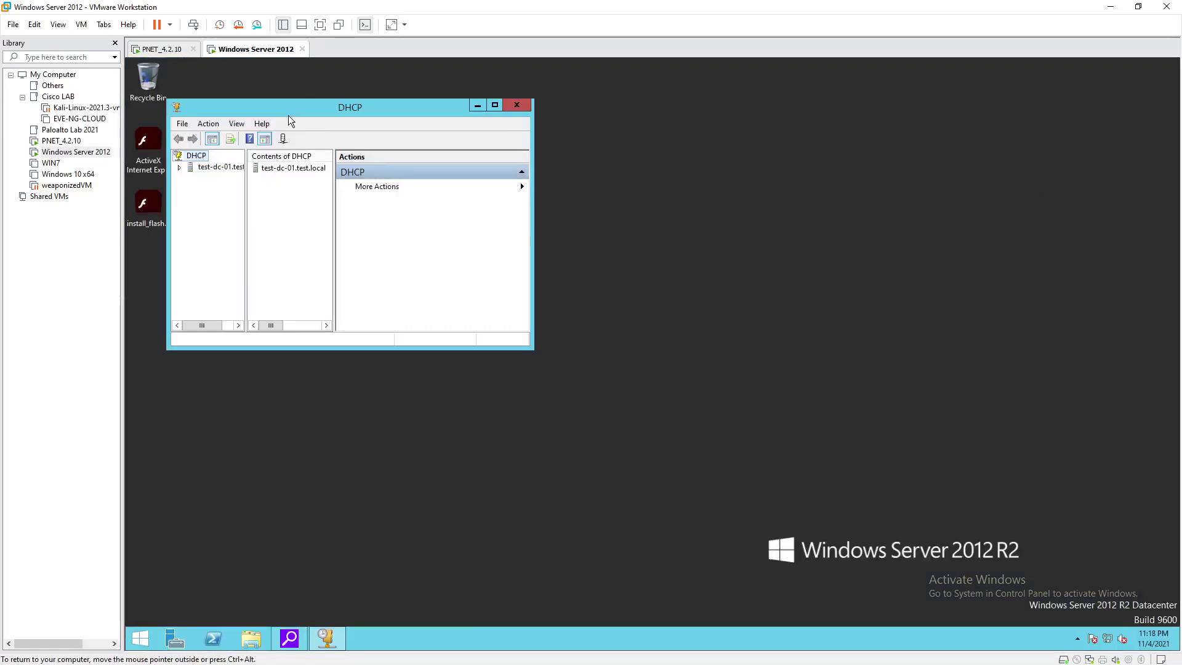
double_click(288, 115)
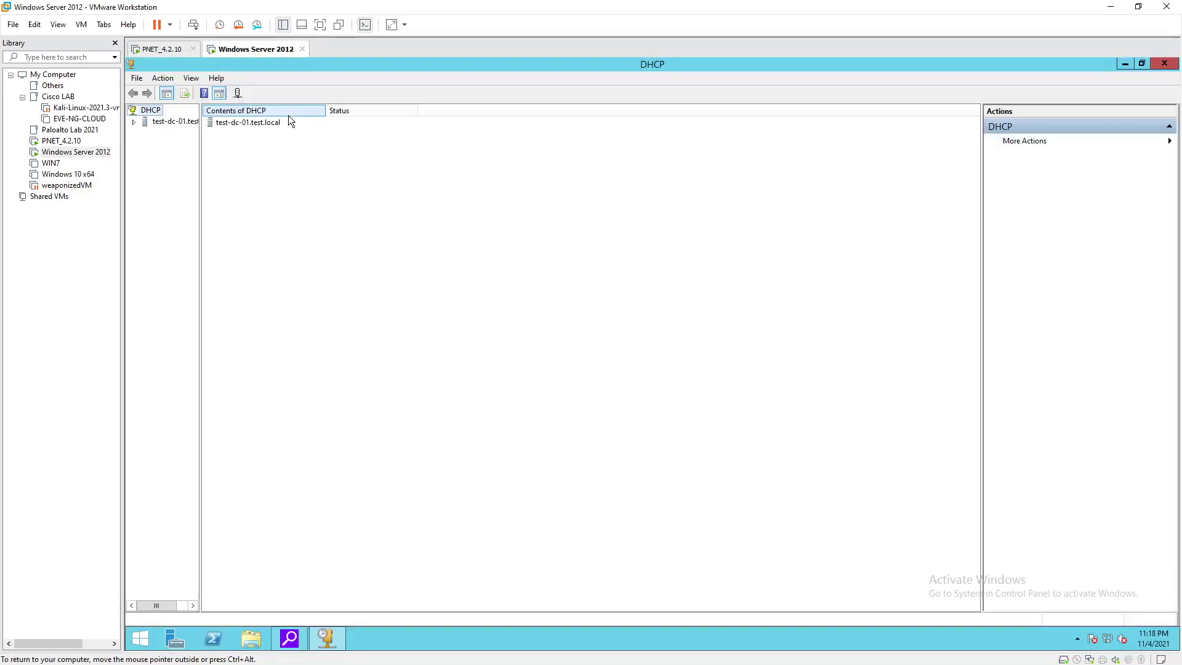
left_click(133, 123)
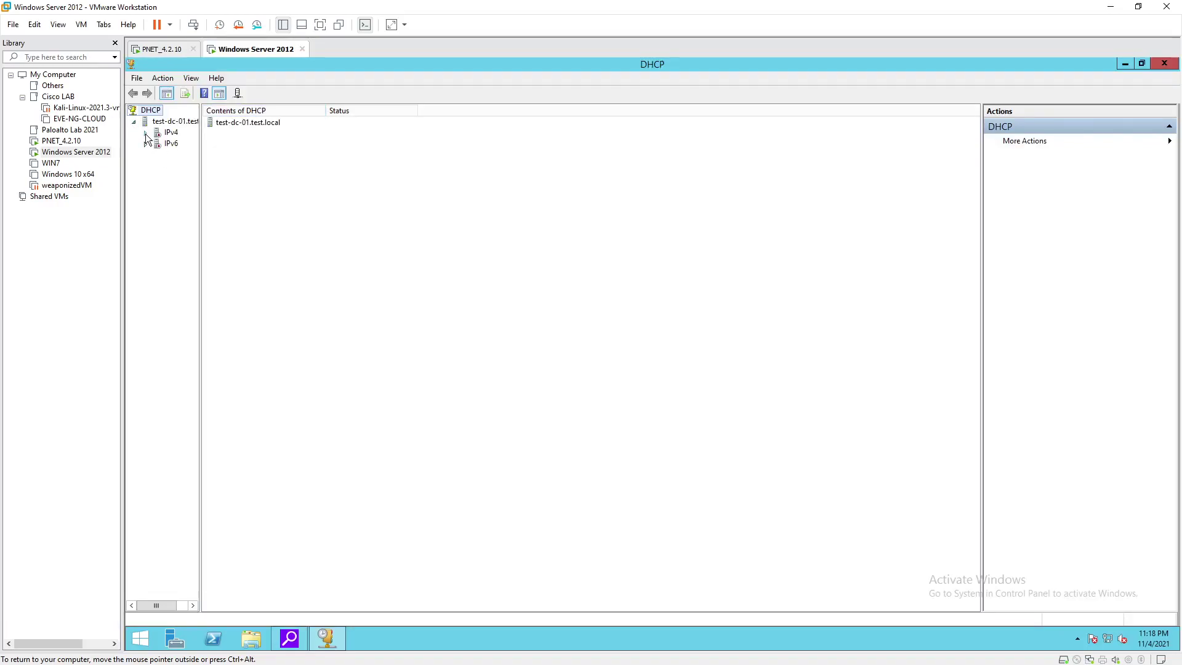
left_click_drag(199, 150, 311, 149)
left_click(172, 133)
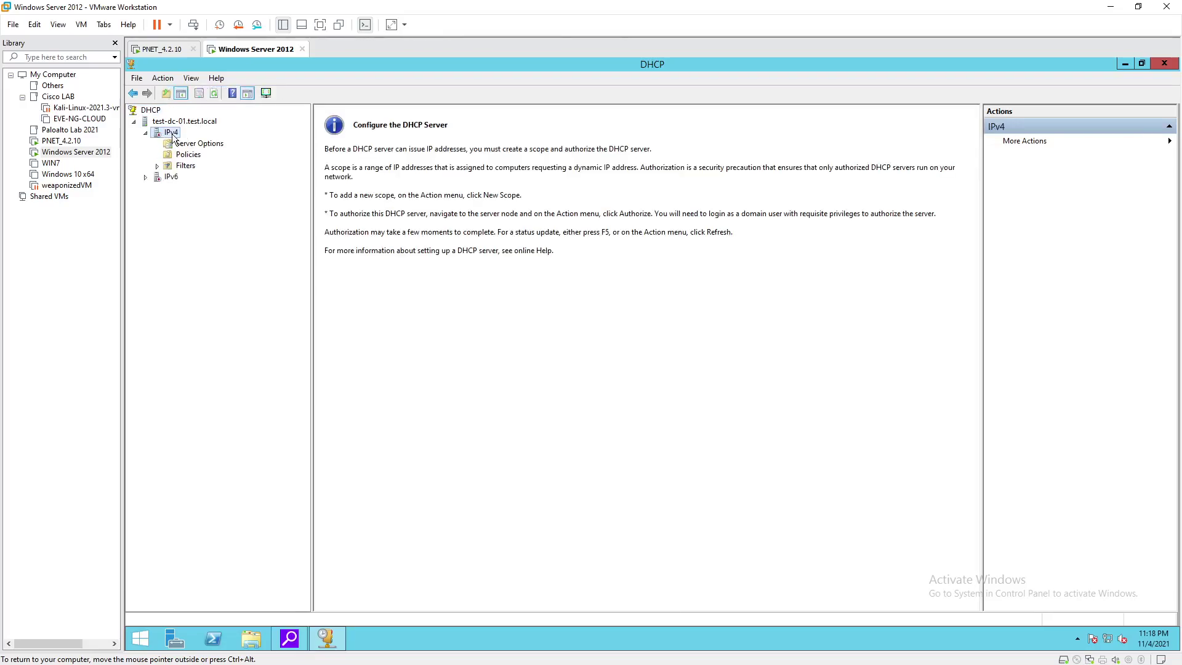
Start a new IPv4 scope, name it VL-10, and continue to the IP address range.
right_click(173, 136)
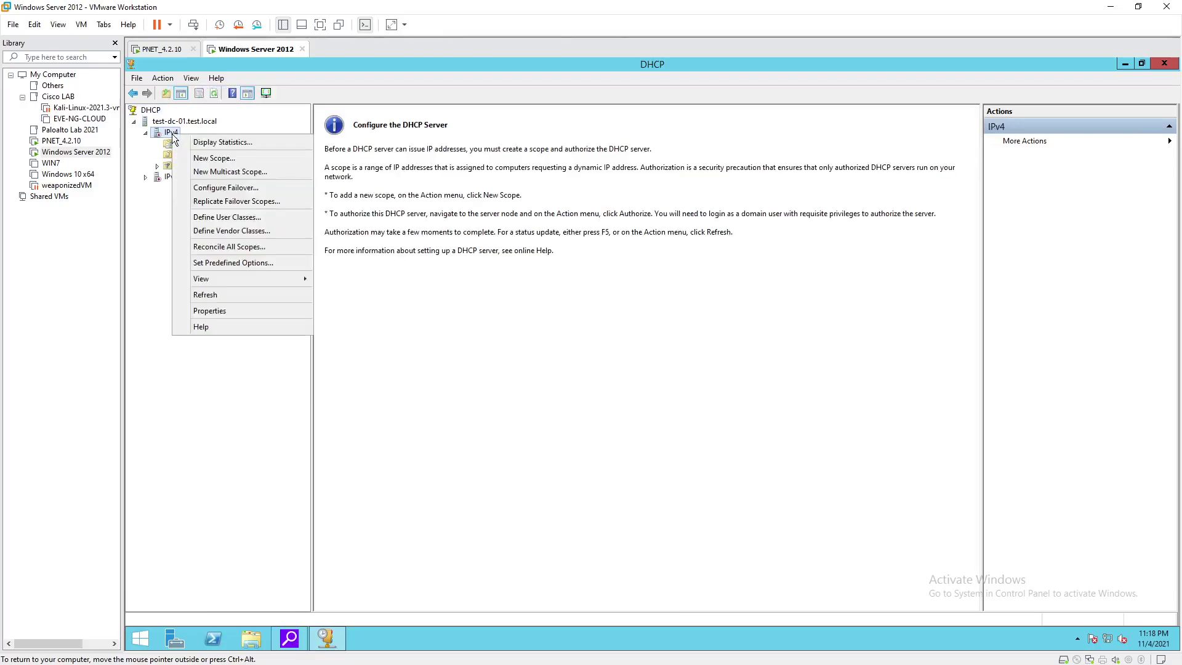
left_click(230, 162)
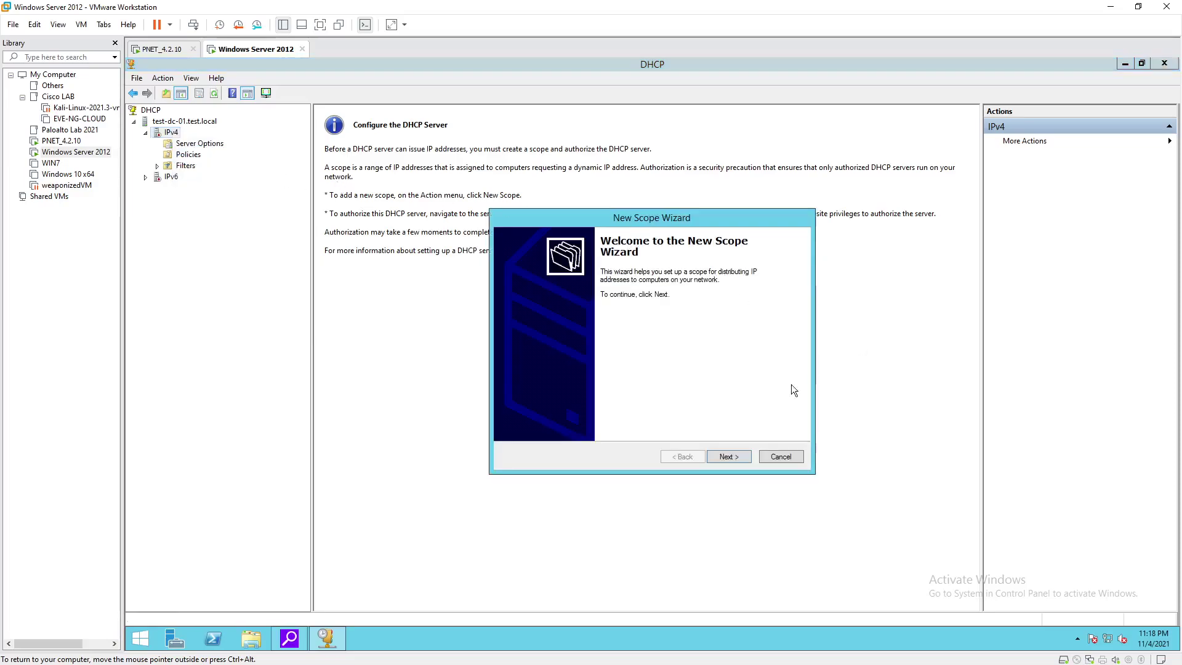
left_click(727, 457)
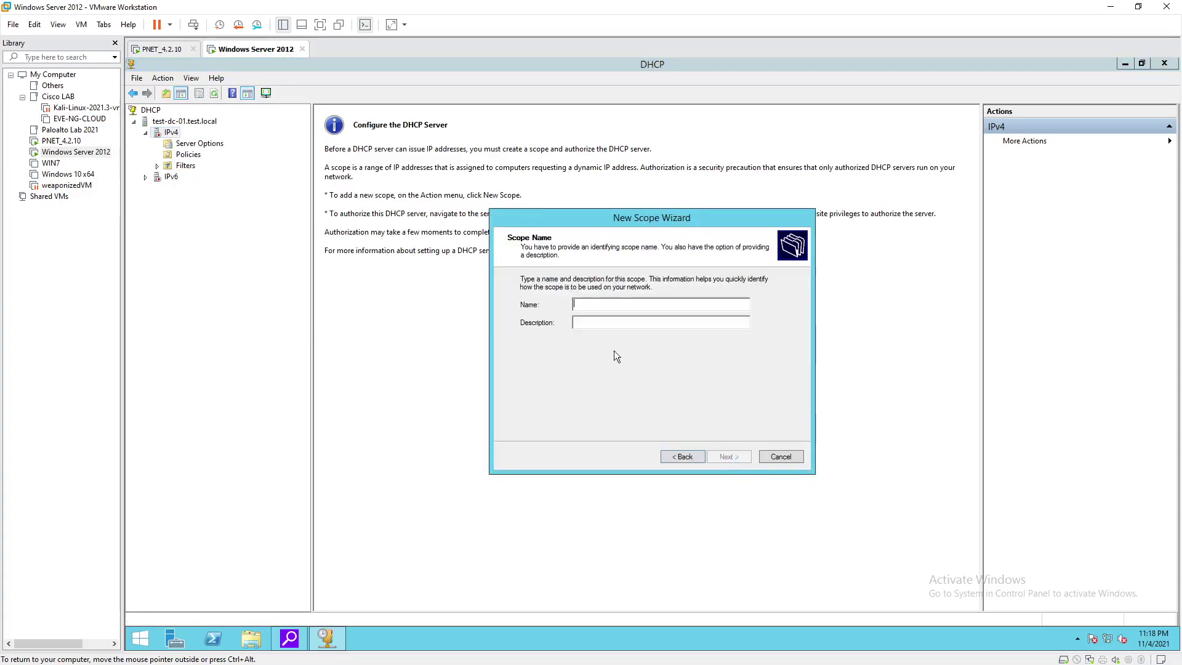
left_click(635, 301)
type("VL")
key("BackSpace")
key("BackSpace")
type("VLAN10")
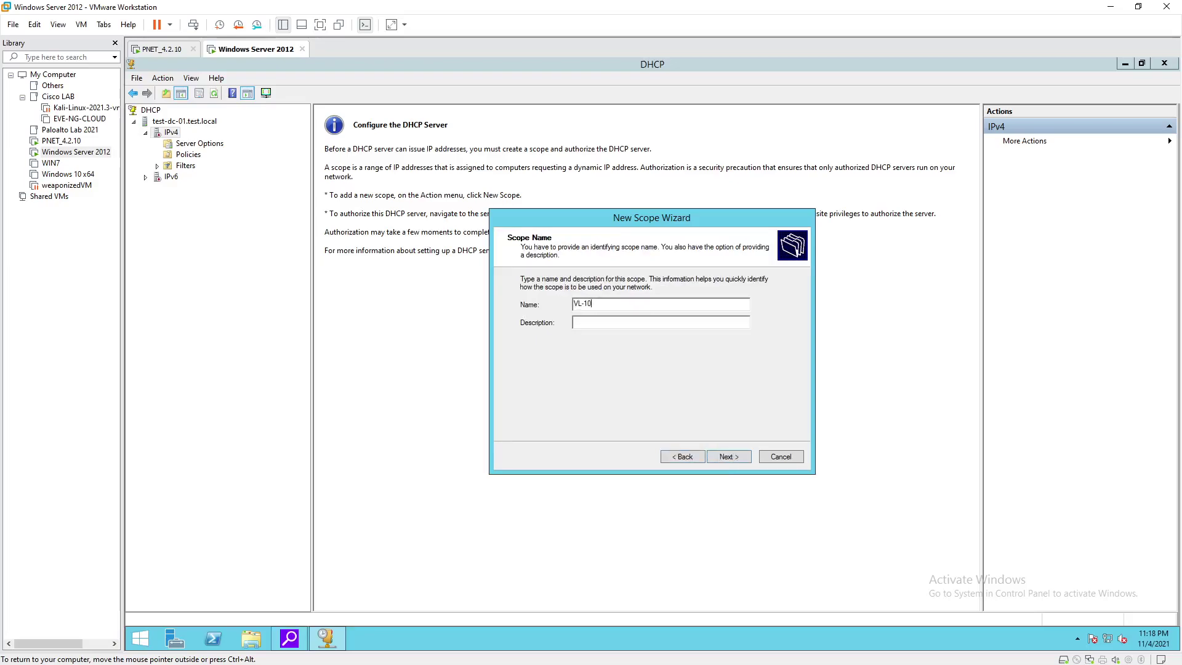
key("Return")
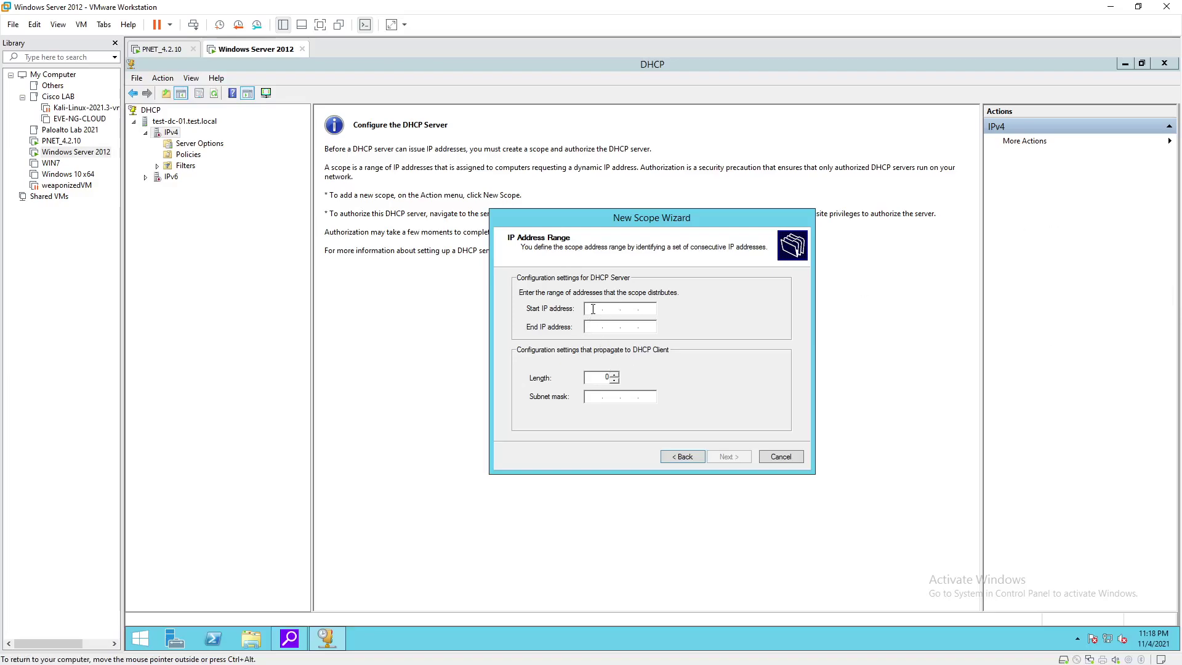
Set the scope's address range to start at 192.168.10.10 and end at 192.168.10.100.
type("192 . 168 . 10 . 10")
key("Tab")
type("192 . 168 . 10 ")
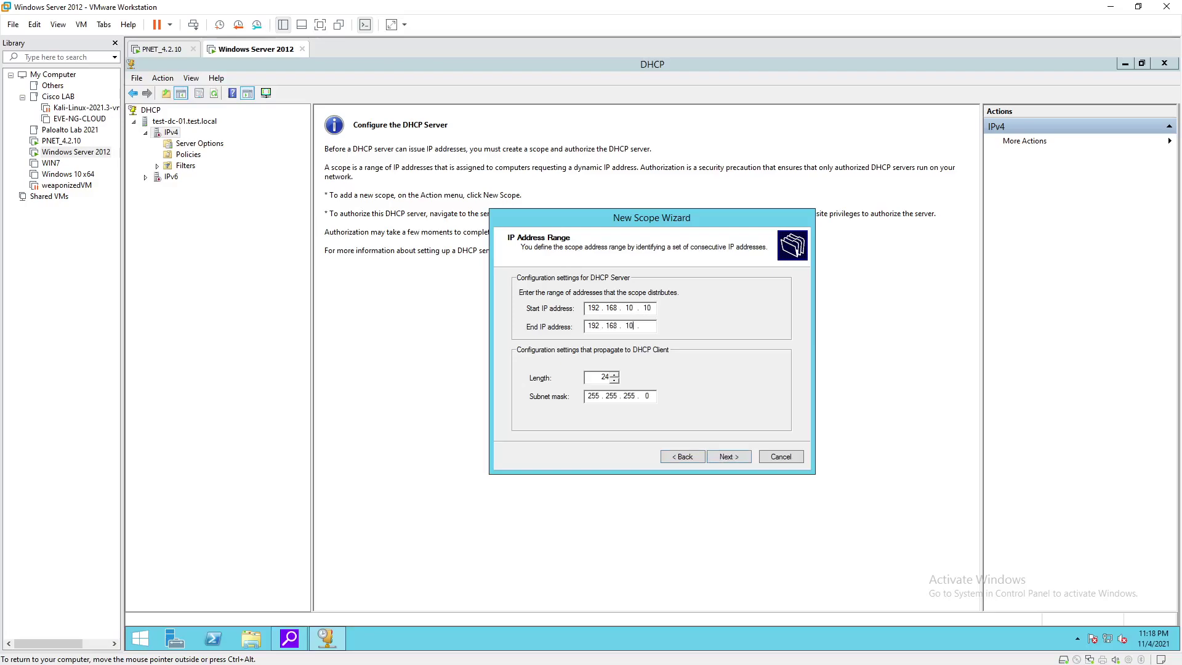
type(". 100")
Try subnet mask lengths of 25 and 8 for the scope, and return the length to 24.
double_click(648, 396)
double_click(604, 377)
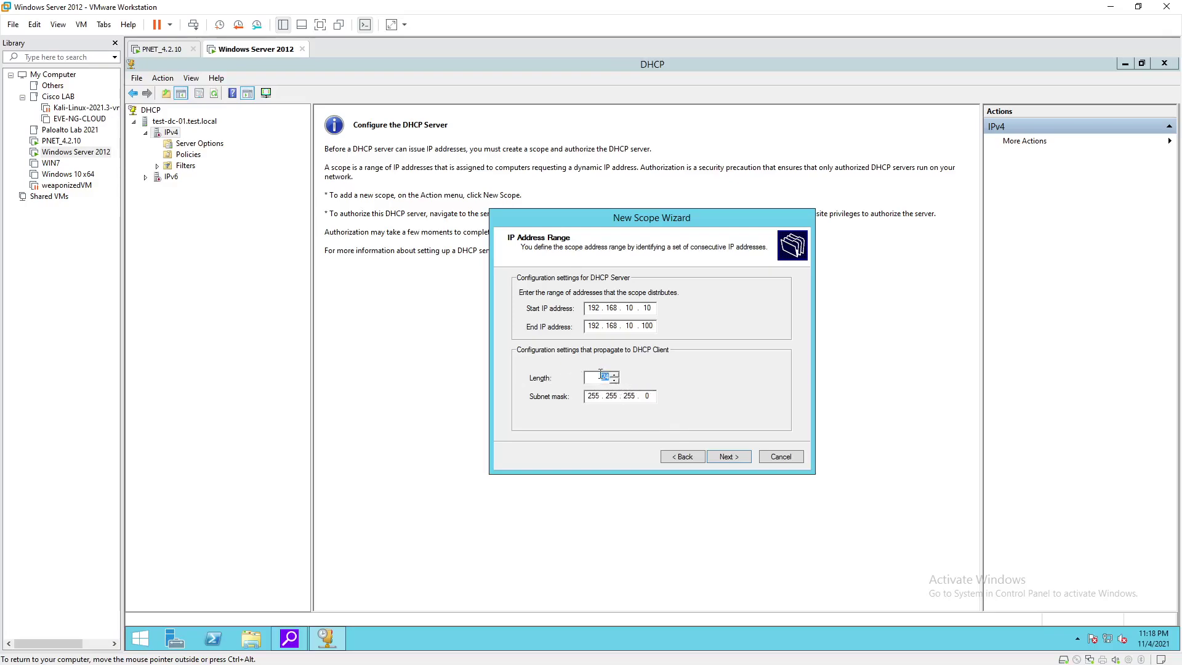
type("25")
left_click_drag(590, 377, 662, 376)
type("8")
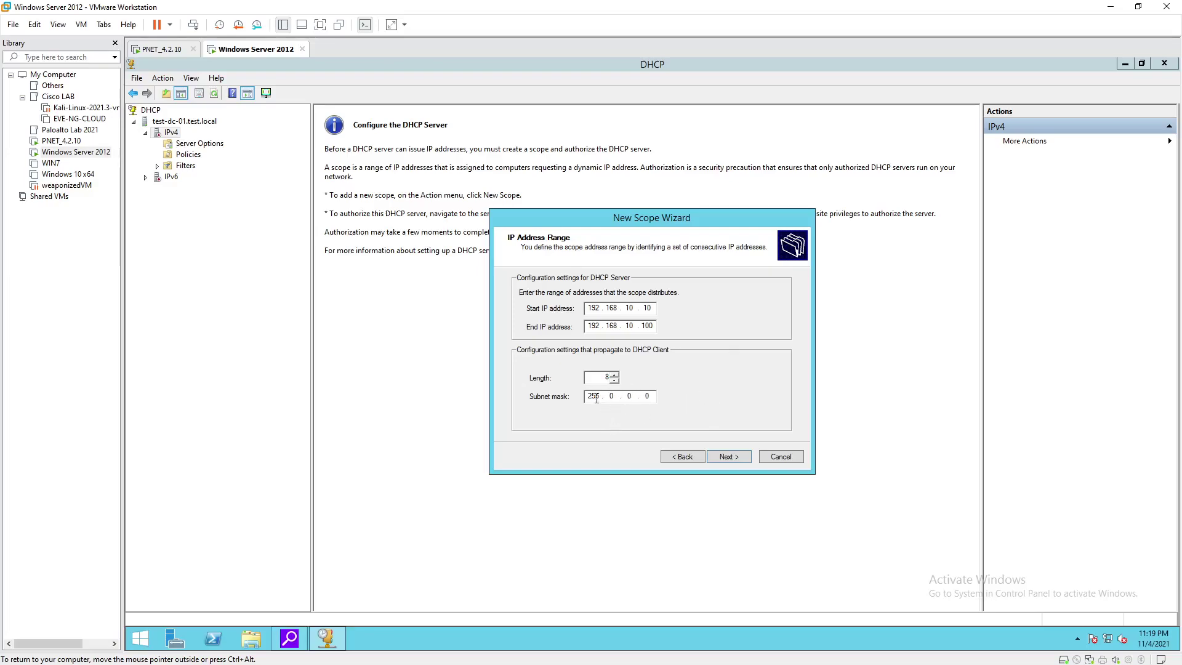
type("24")
Accept the scope's address range and mask after rechecking the start address, and proceed to the exclusions page.
left_click(736, 459)
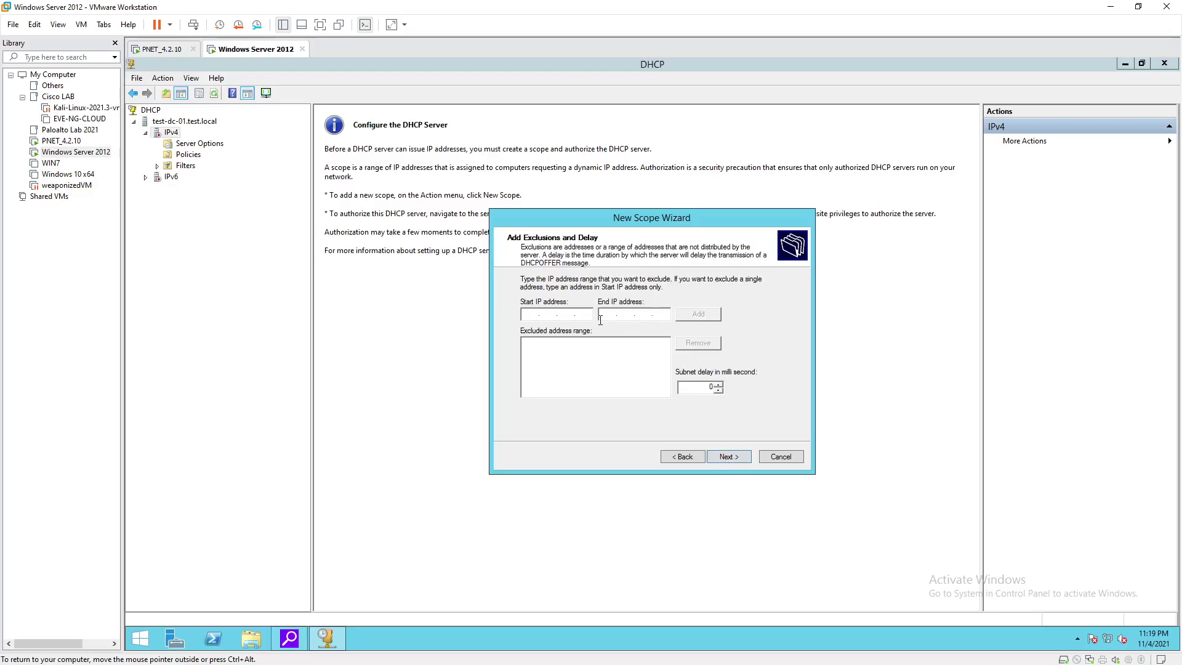
left_click(687, 458)
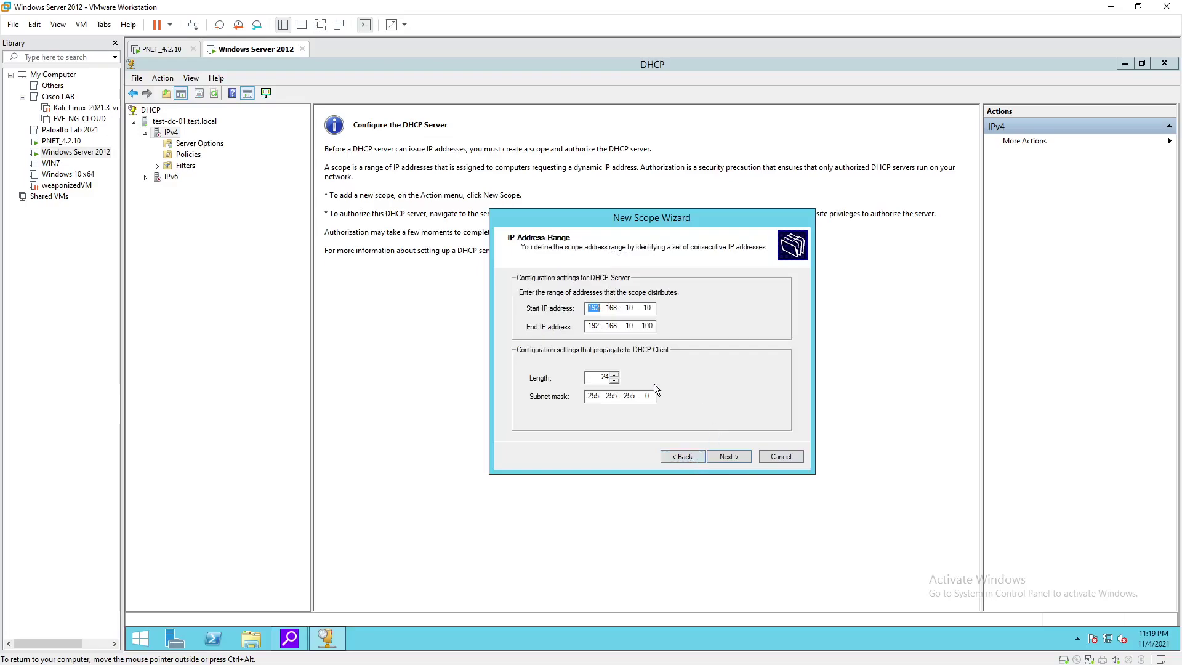
left_click(644, 308)
left_click(742, 458)
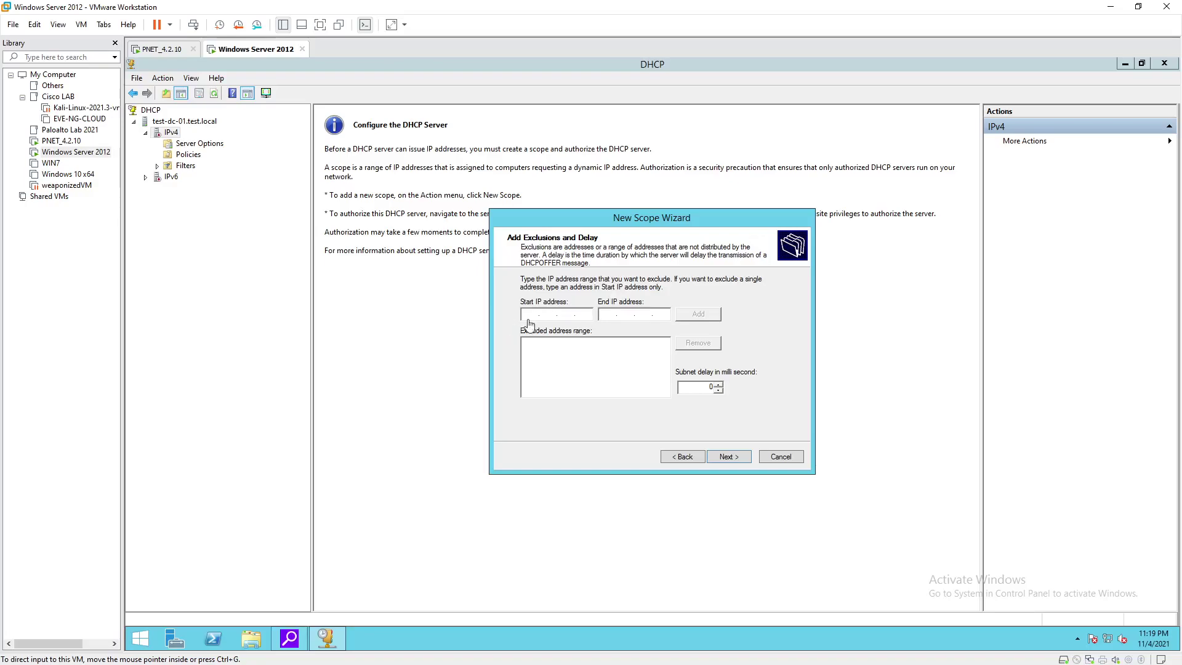
Exclude addresses 192.168.10.1 to 192.168.10.10 from the scope and continue to the lease duration.
type("192 . 168 . ")
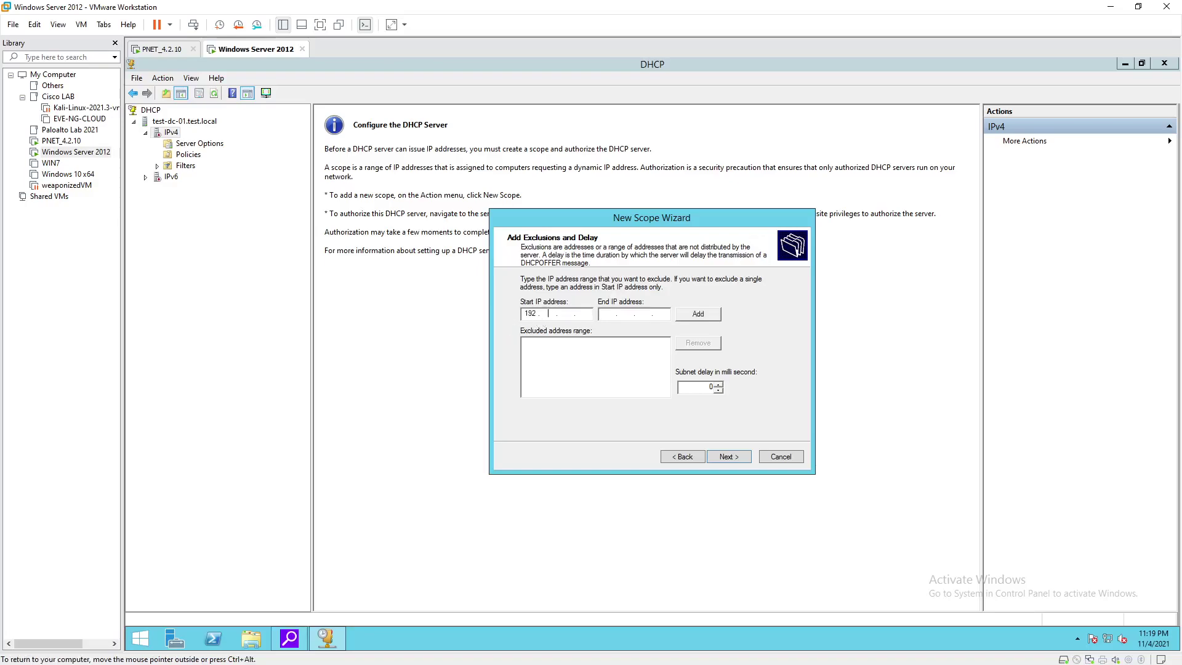
type("10")
key("Tab")
type("192 . 168 . 10 . 10")
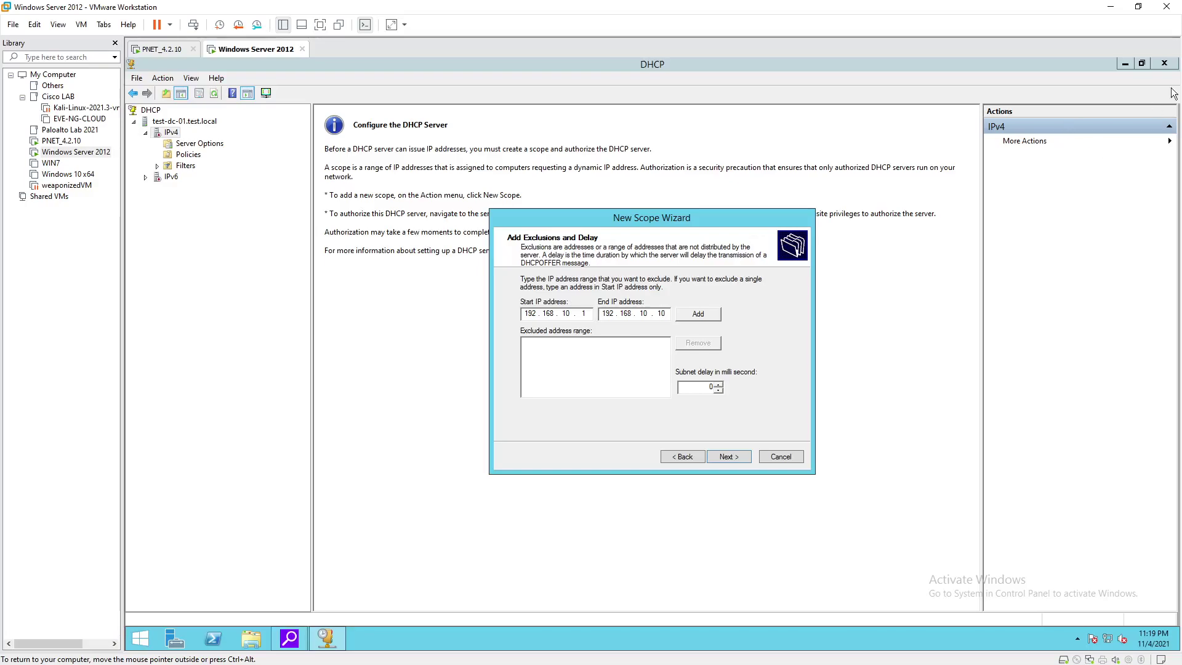
left_click(700, 316)
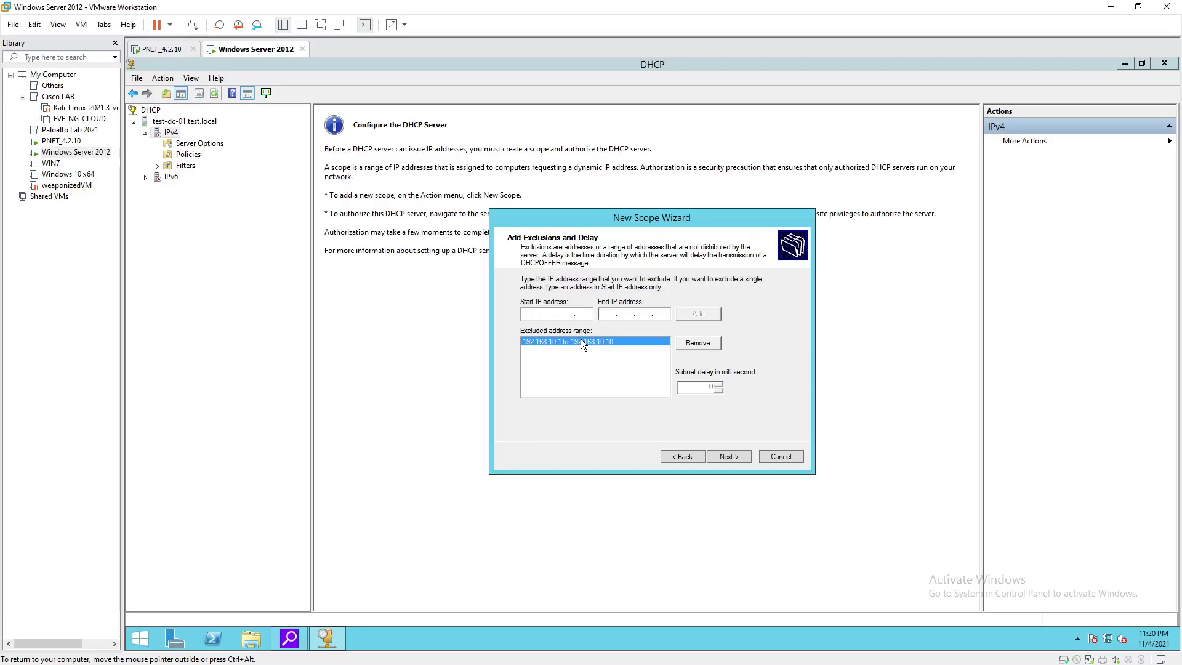
left_click(747, 455)
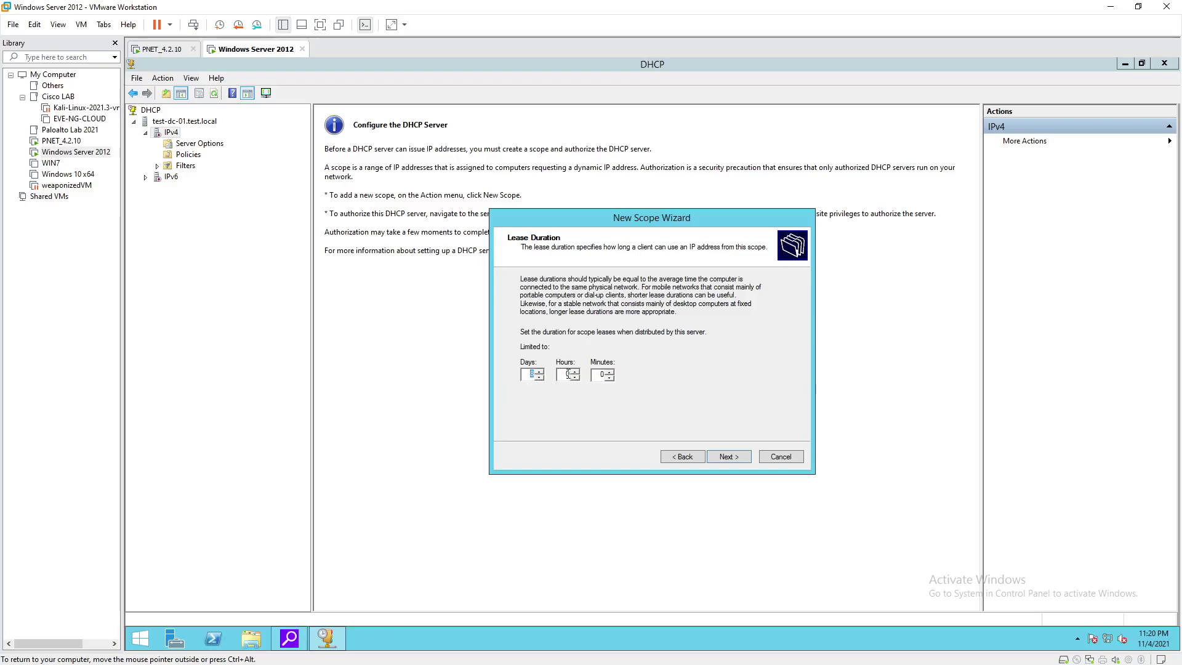
Keep the lease duration at 8 days and choose to configure the scope's DHCP options now.
key("Tab")
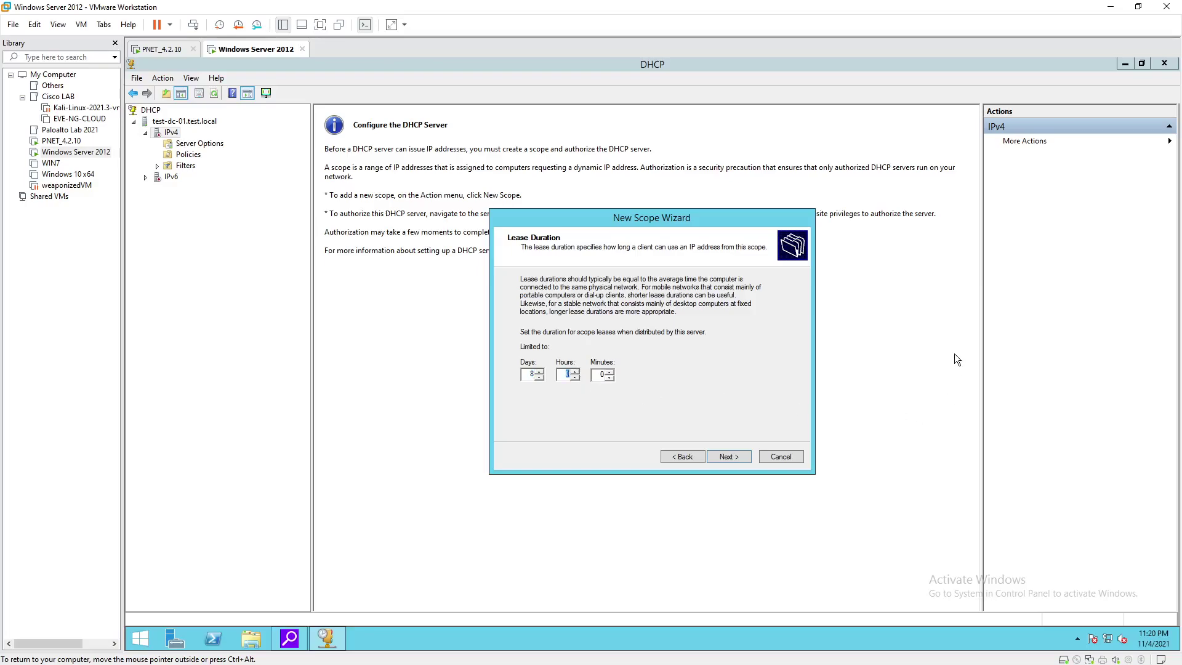
key("shift+Tab")
left_click(726, 458)
left_click(679, 455)
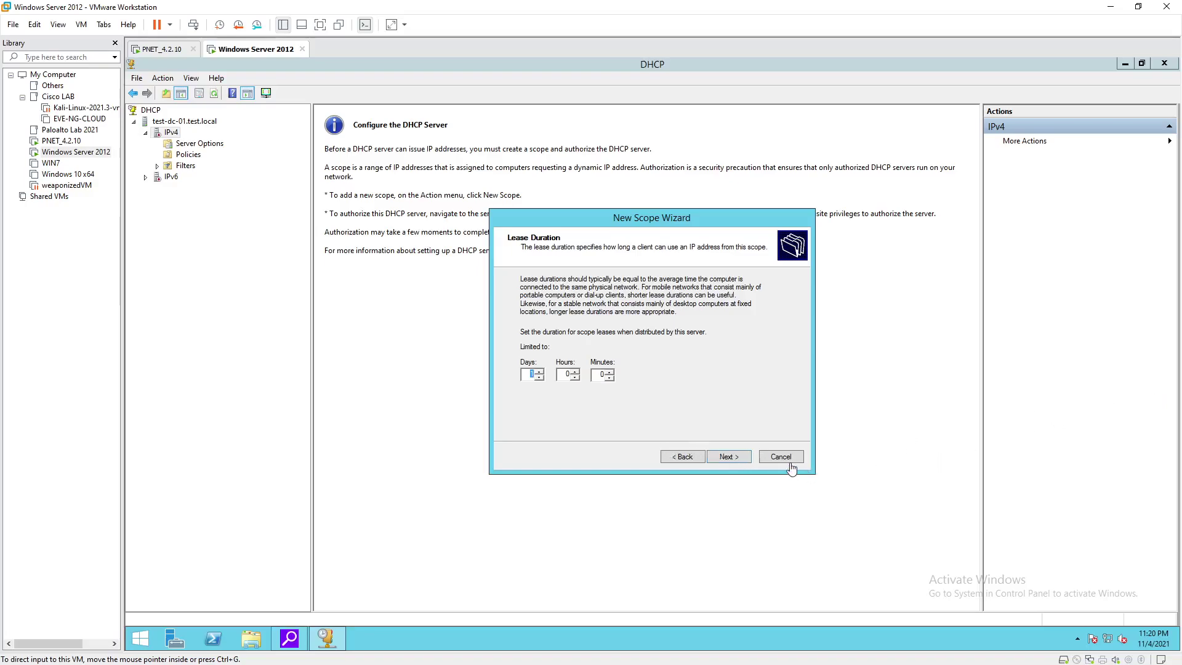
left_click(731, 456)
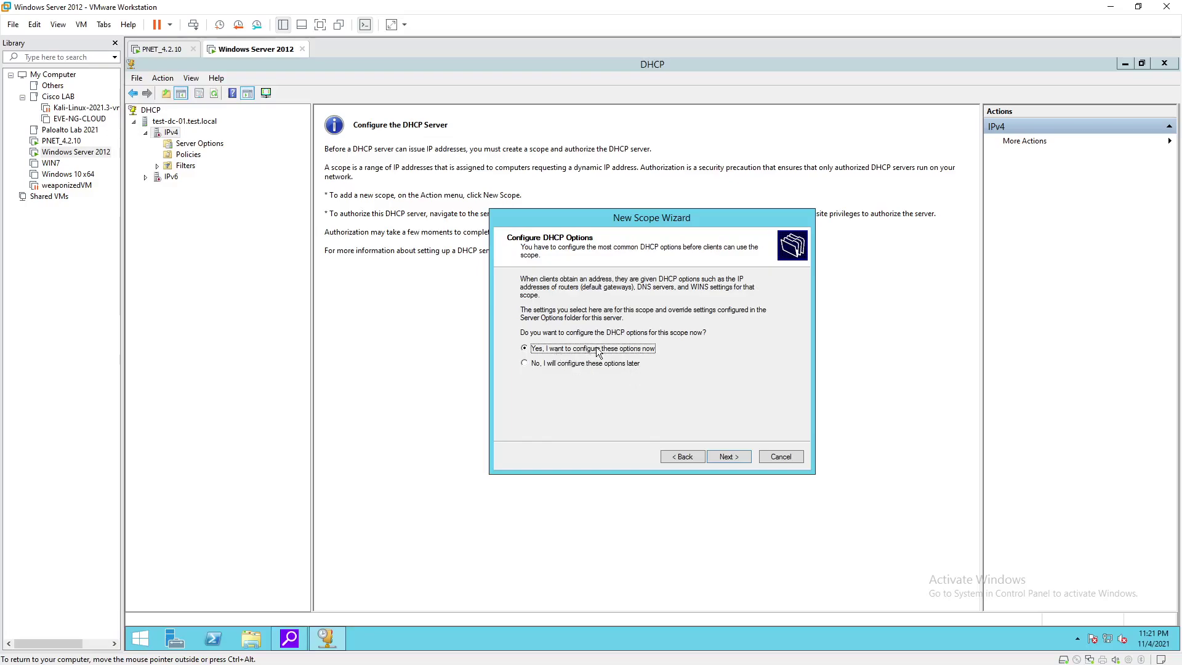
left_click(723, 457)
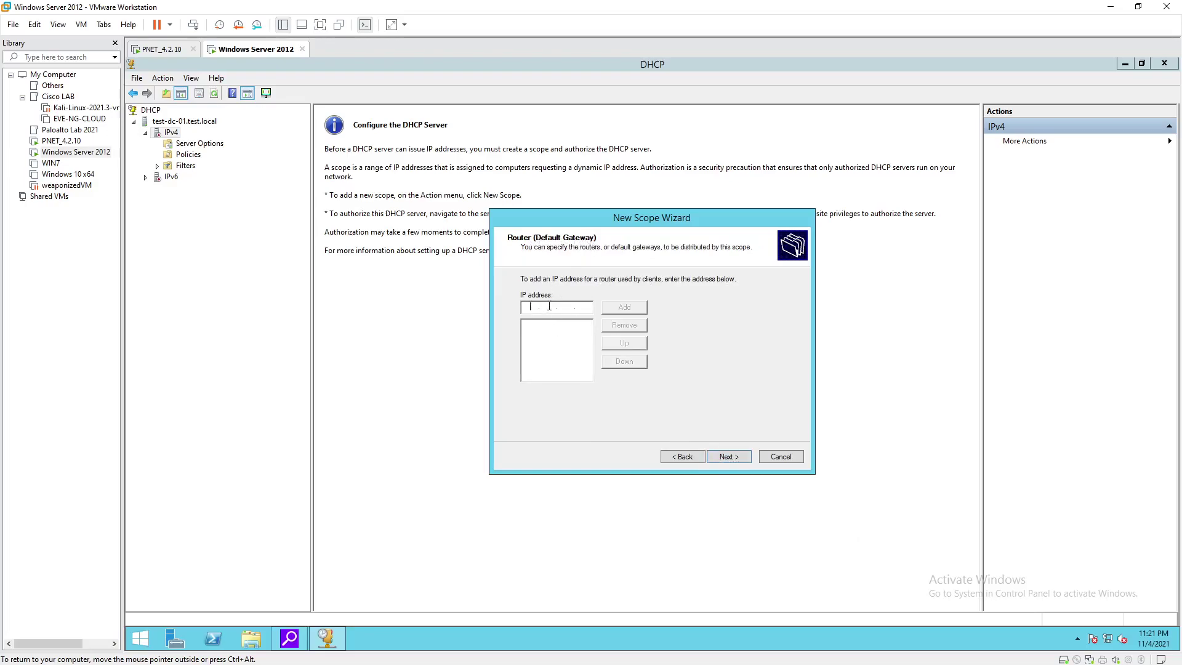
Add the VLAN 10 gateway in the 192.168.10 network as the scope's router and continue to the DNS settings.
type("192 . ")
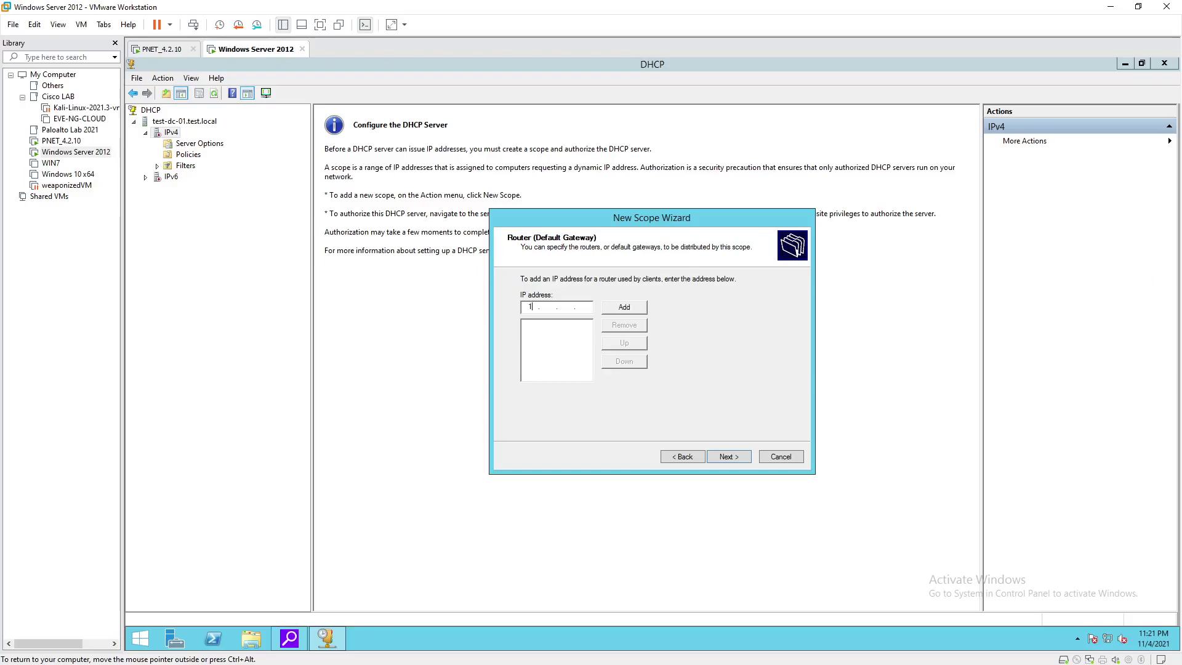
type("168 . 10")
left_click(624, 306)
left_click(730, 456)
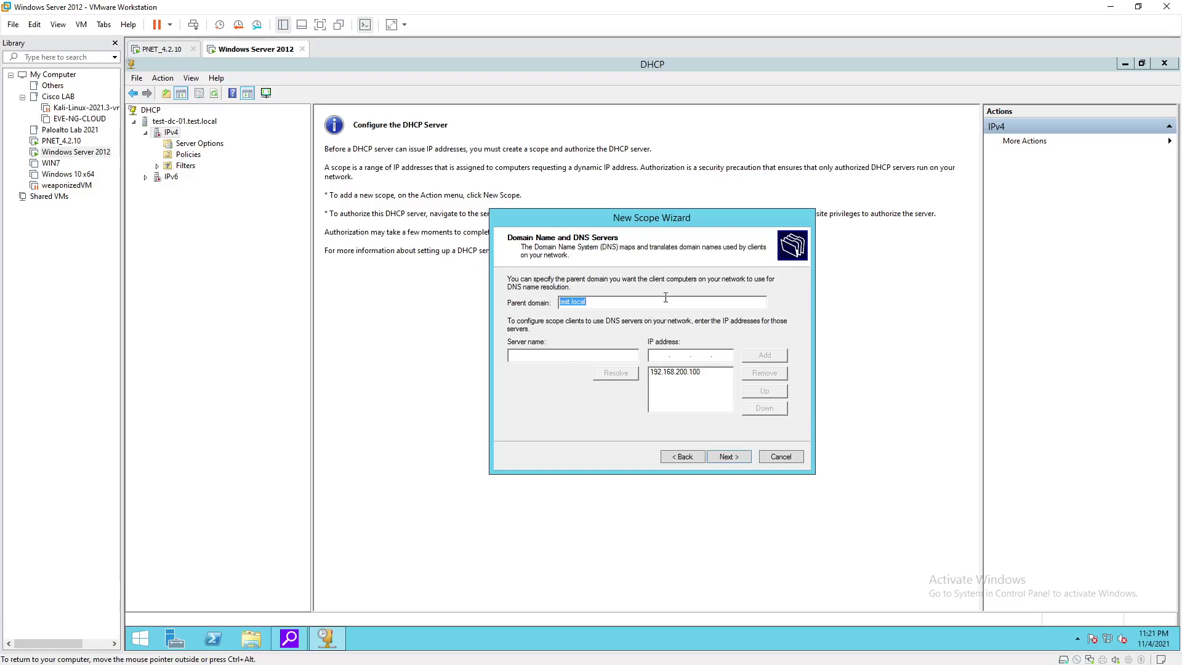
Keep parent domain test.local with DNS server 192.168.200.100, and leave the WINS servers empty.
left_click(698, 371)
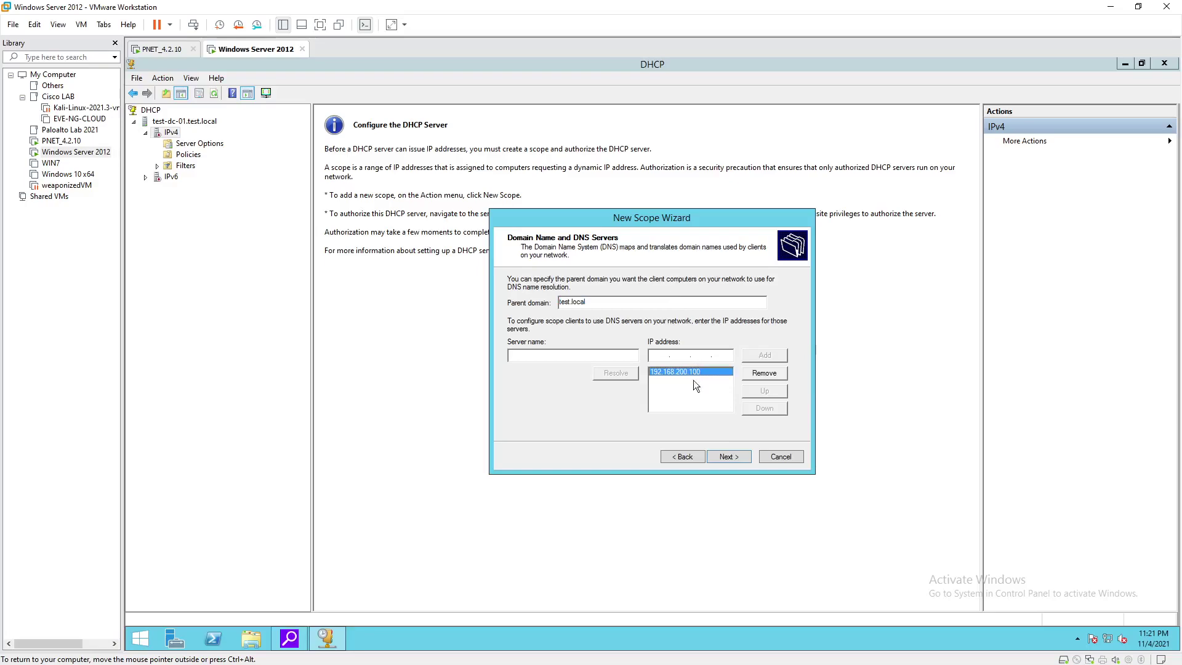
left_click(735, 458)
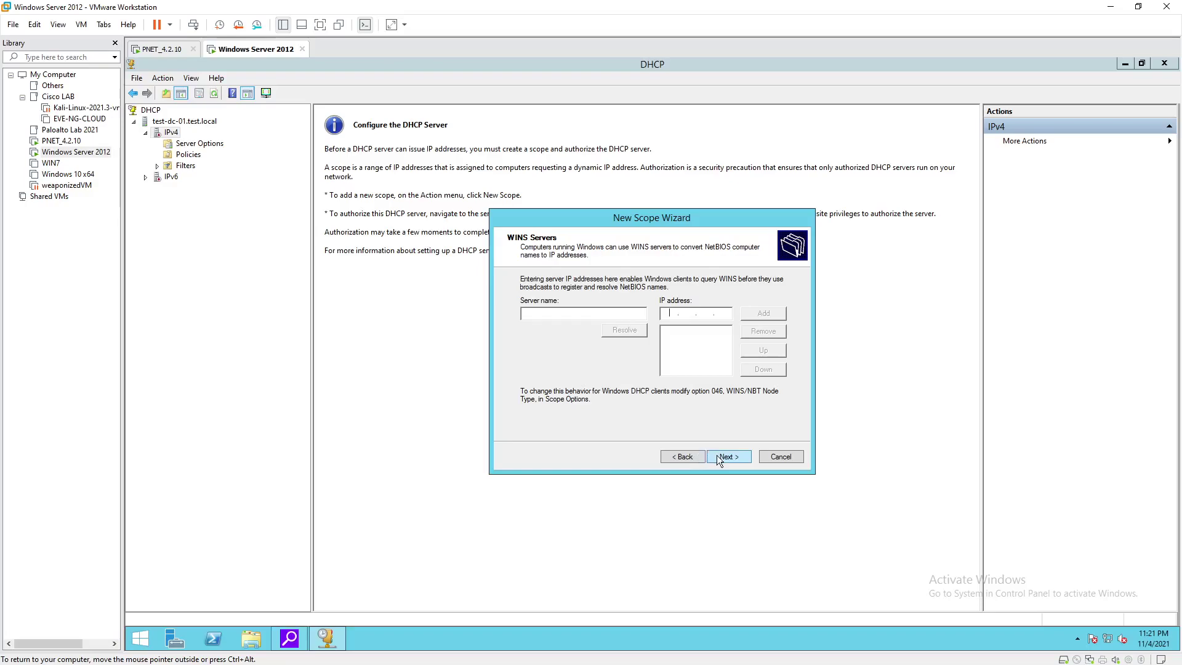
left_click(739, 462)
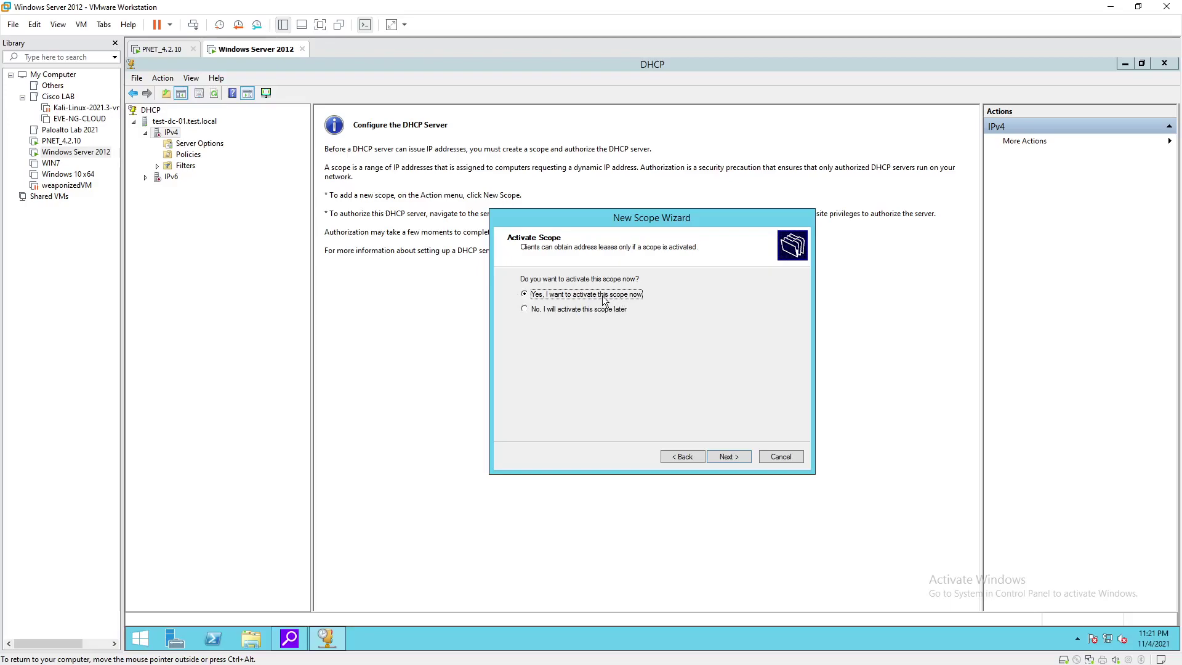
Choose to activate the scope now and finish the New Scope Wizard.
left_click(734, 456)
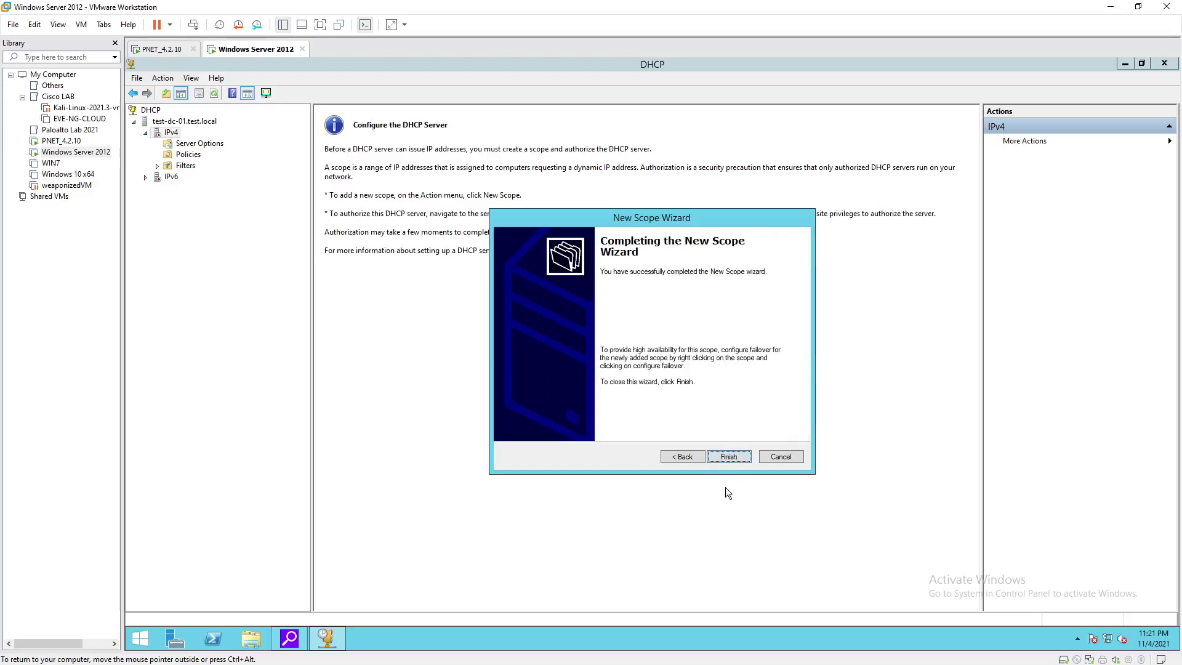
left_click(737, 460)
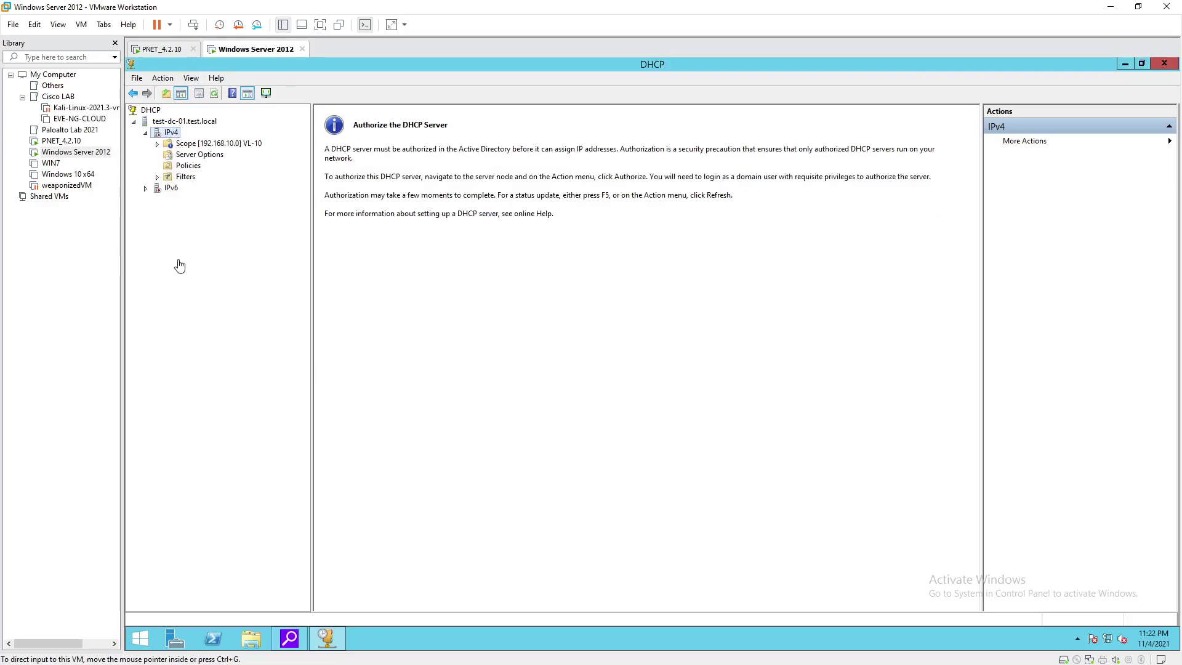
Authorize the DHCP server test-dc-01.test.local, then refresh it and expand its IPv4 node.
left_click(167, 123)
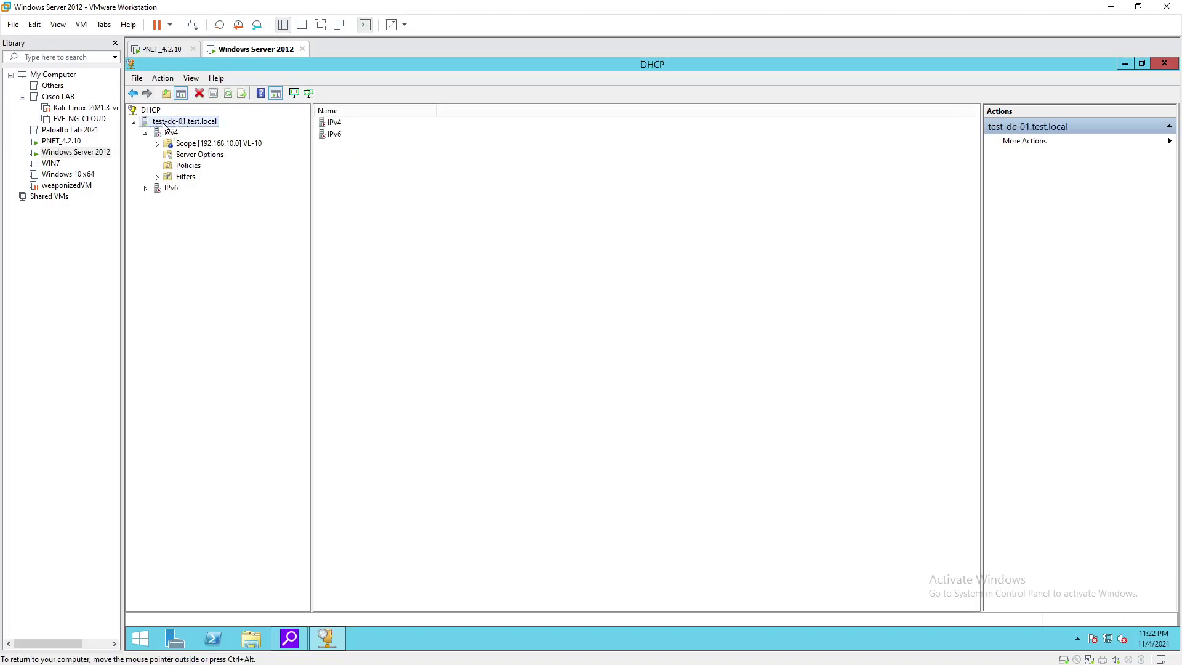
right_click(184, 119)
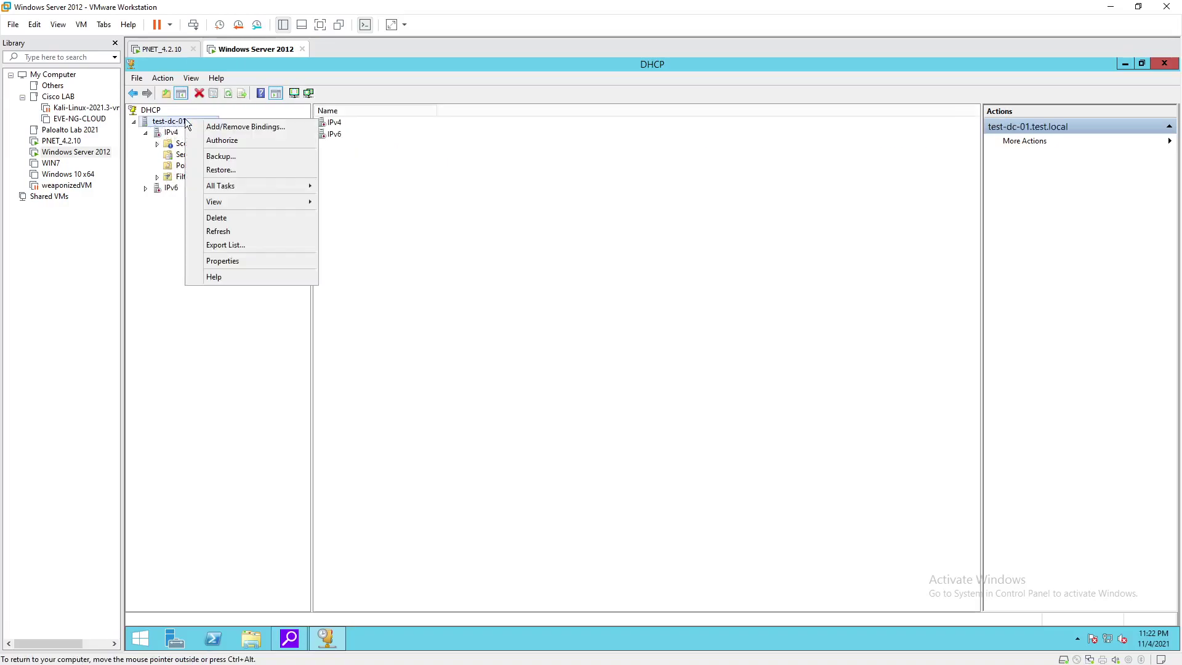
left_click(217, 145)
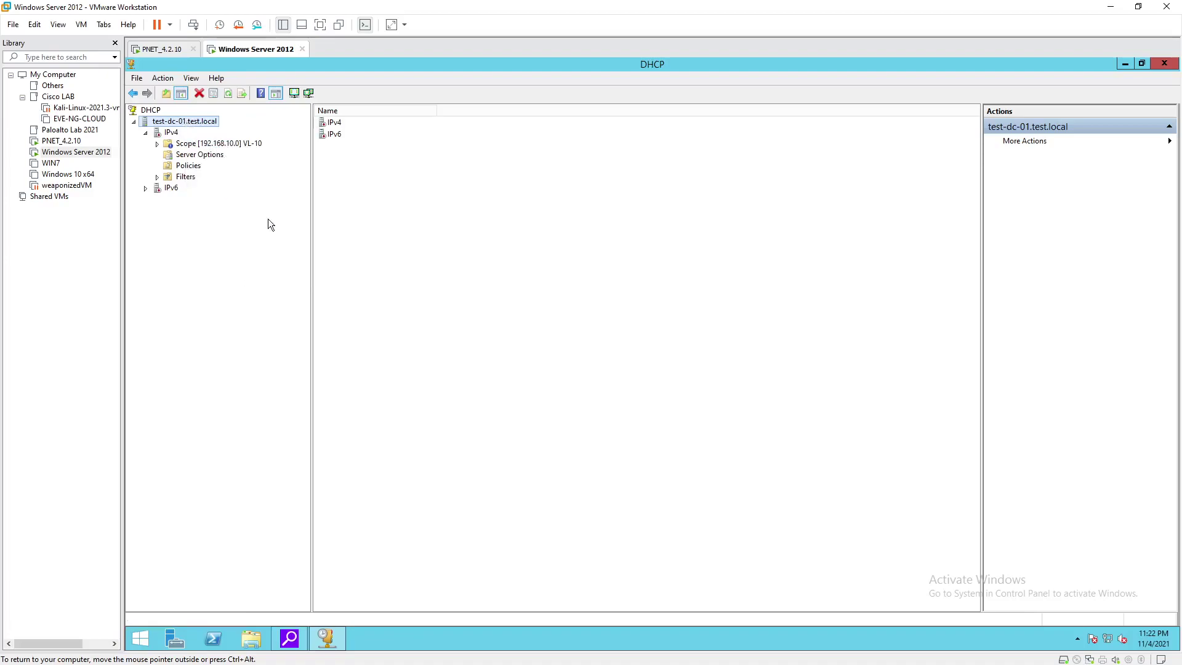
right_click(170, 121)
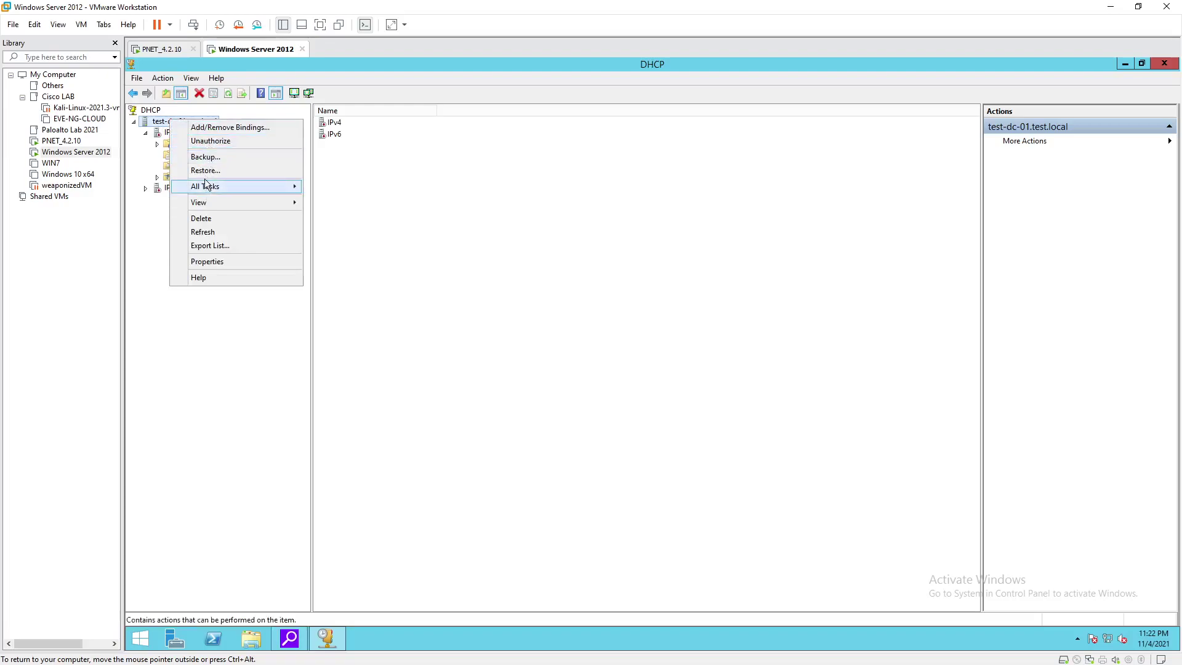
left_click(208, 232)
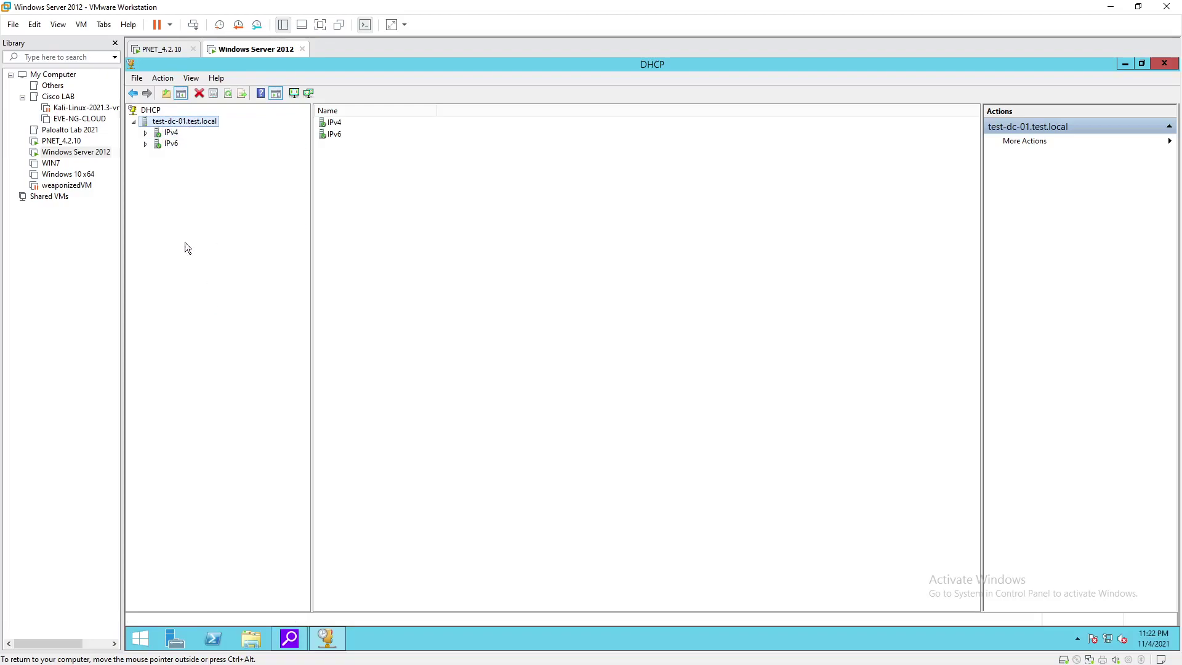
left_click(145, 132)
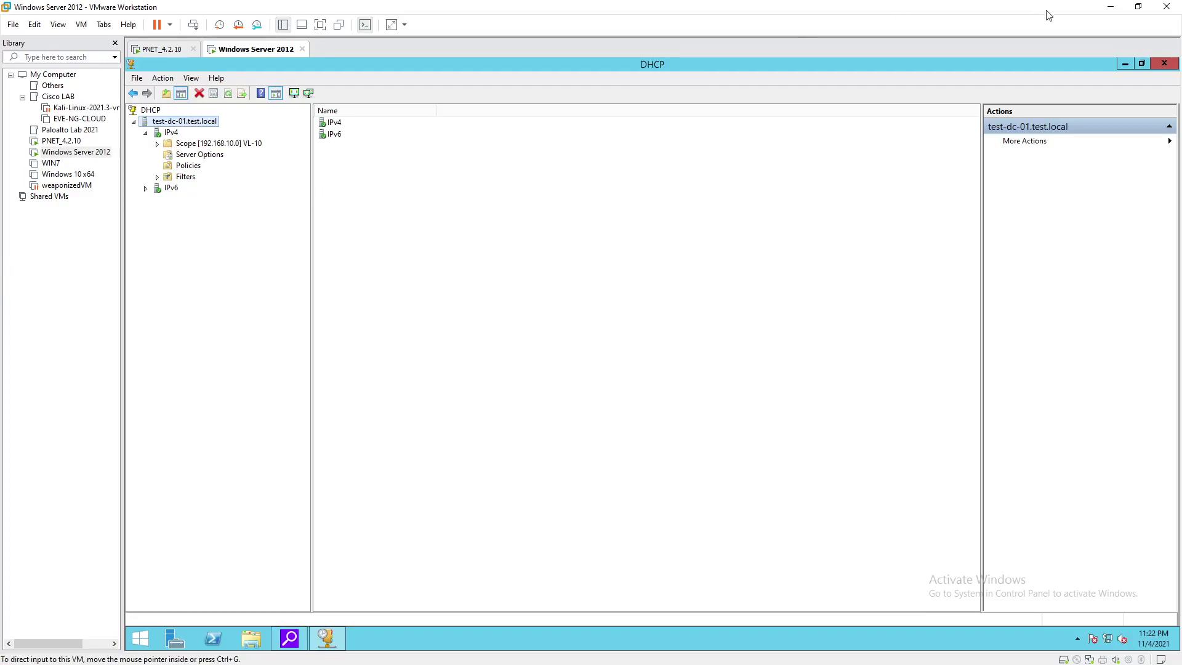
Switch to the CORE-SWITCH terminal session, show the running configuration of interface VLAN 10, and examine its IP helper address.
left_click(1111, 7)
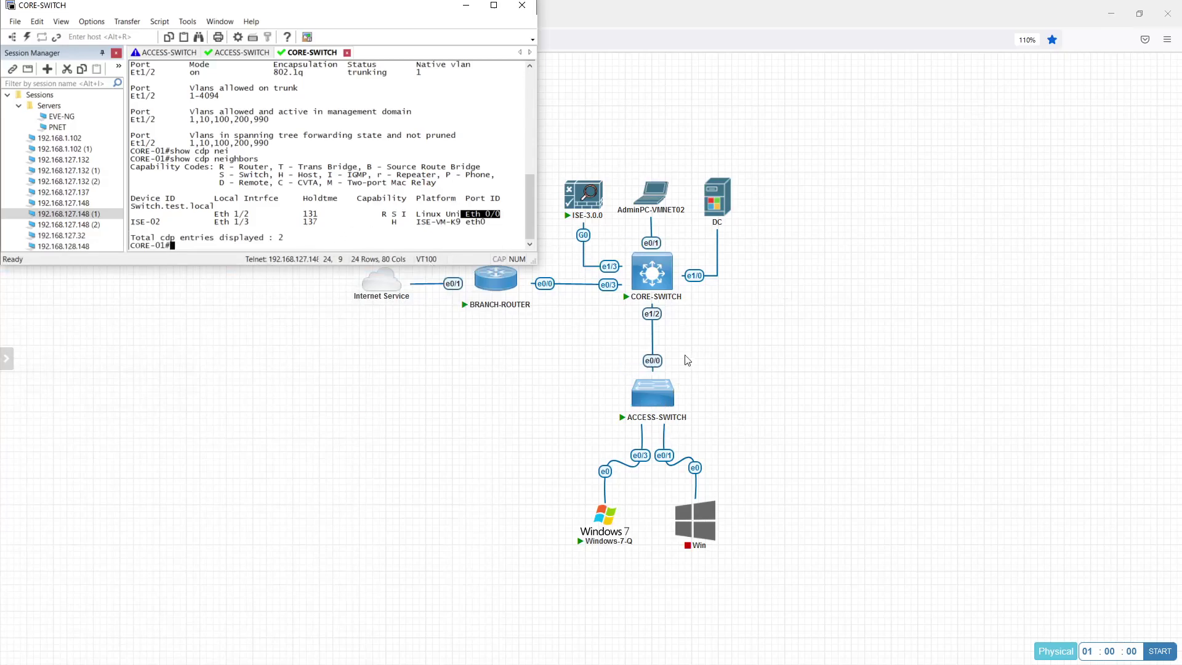
left_click(179, 183)
type("show run")
key("Tab")
type("in")
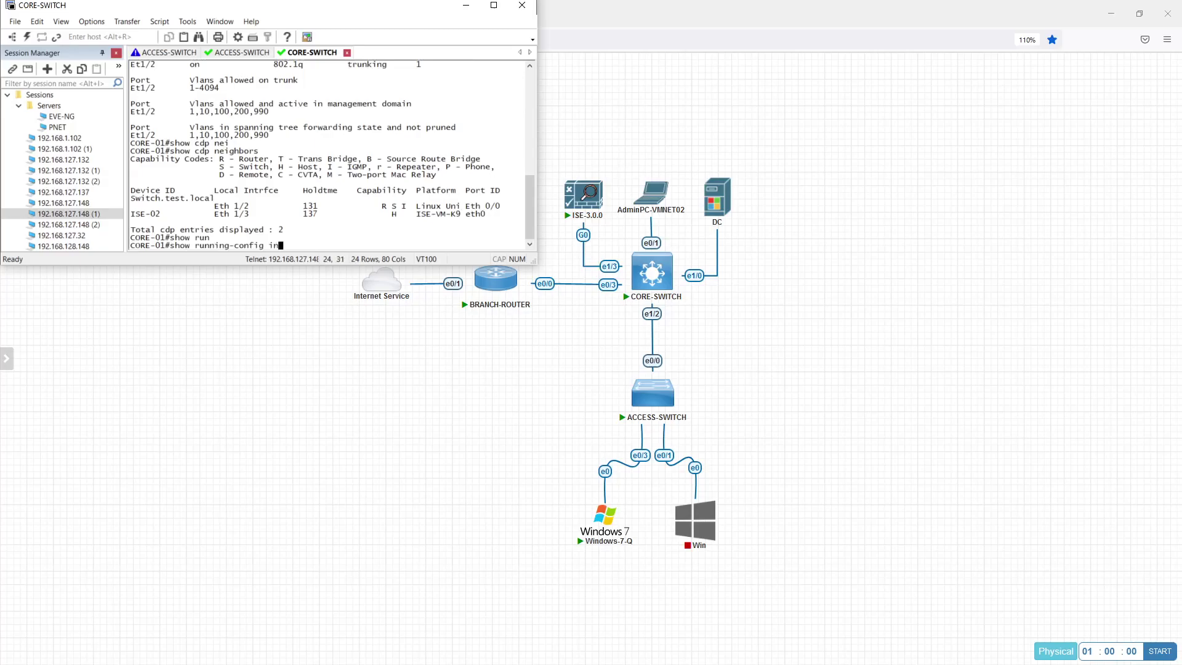
key("Tab")
type("vlan 10")
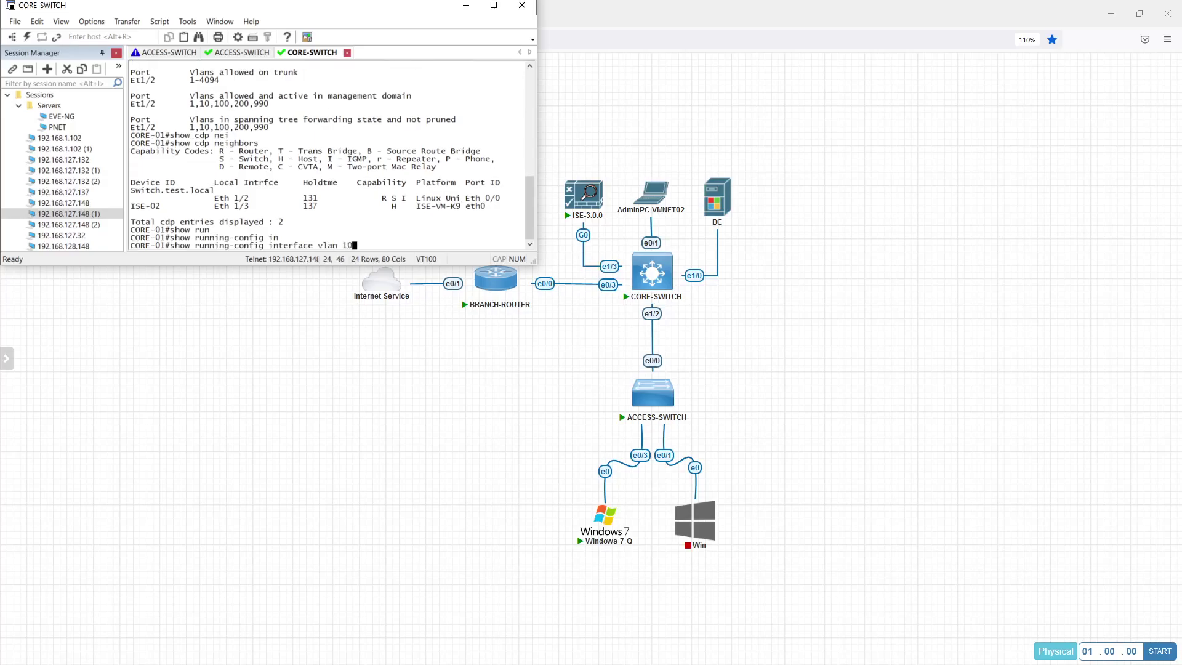
key("Return")
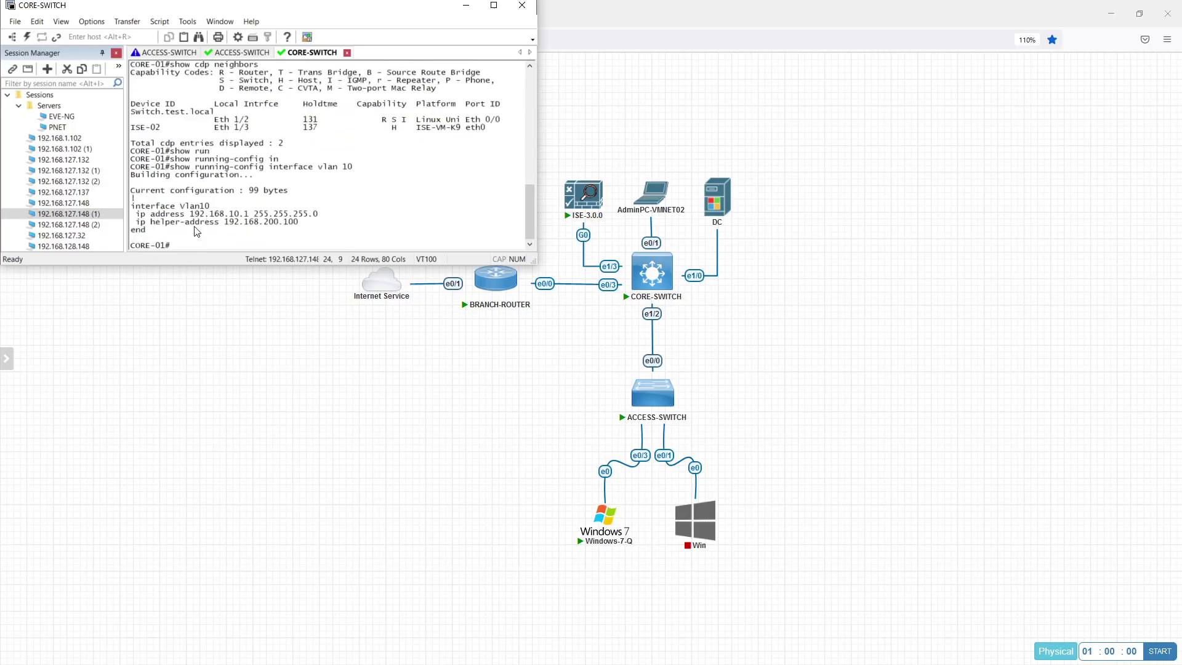
left_click_drag(135, 222, 221, 227)
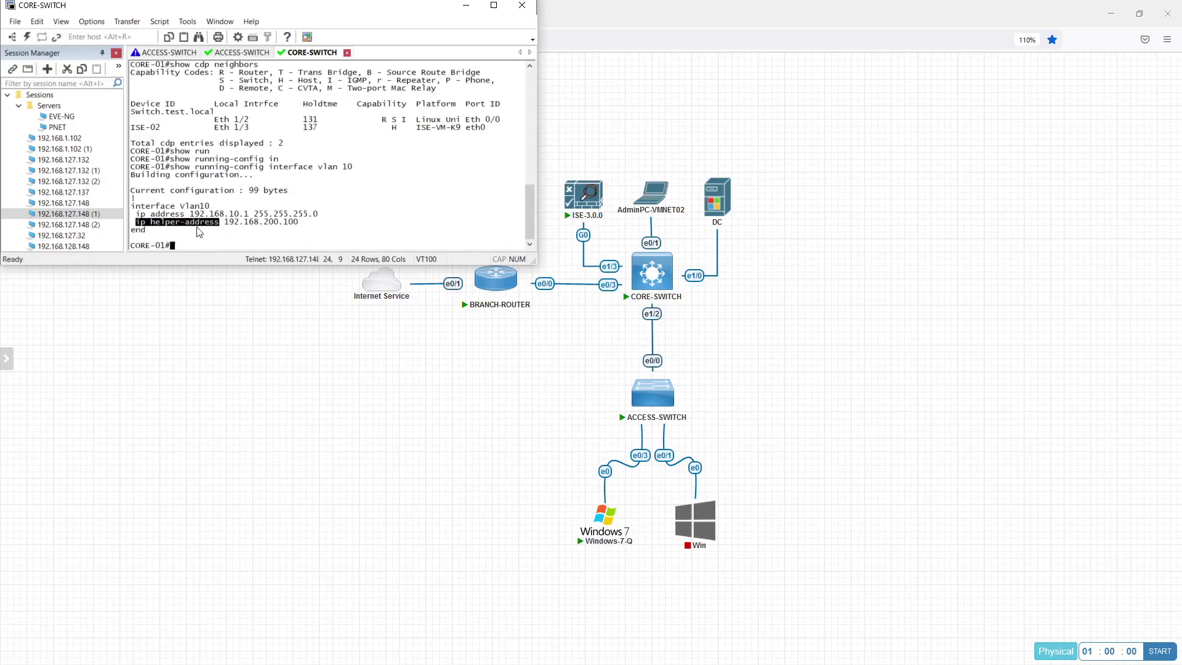
left_click(233, 229)
mouse_move(235, 231)
left_mouse_down()
mouse_move(296, 228)
mouse_move(219, 224)
left_mouse_up()
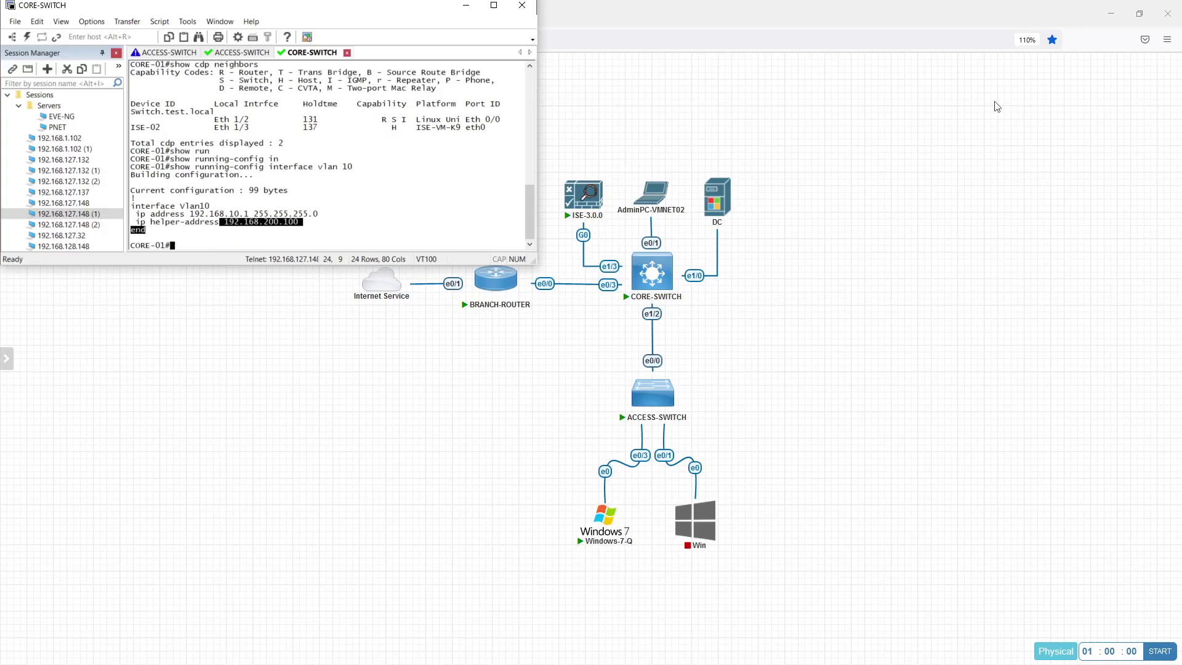
mouse_move(720, 207)
Open the Windows-7-Q console and set the Local Area Connection's IPv4 properties to use a manually specified IP address.
left_click(600, 511)
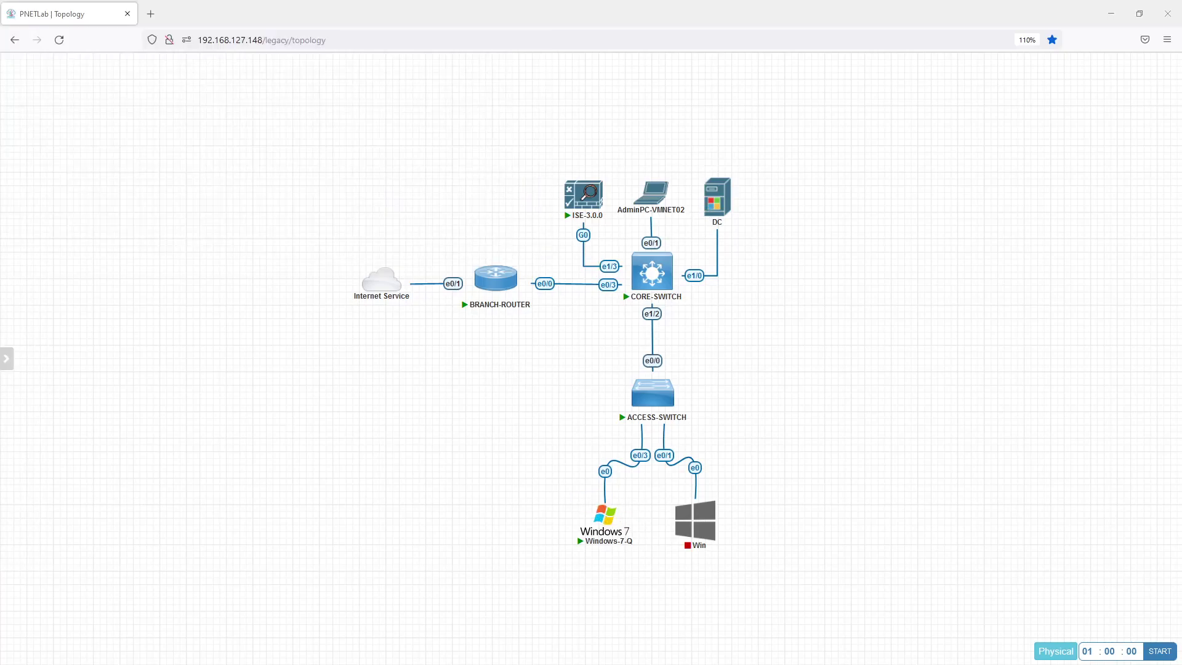
left_click_drag(884, 131, 1005, 158)
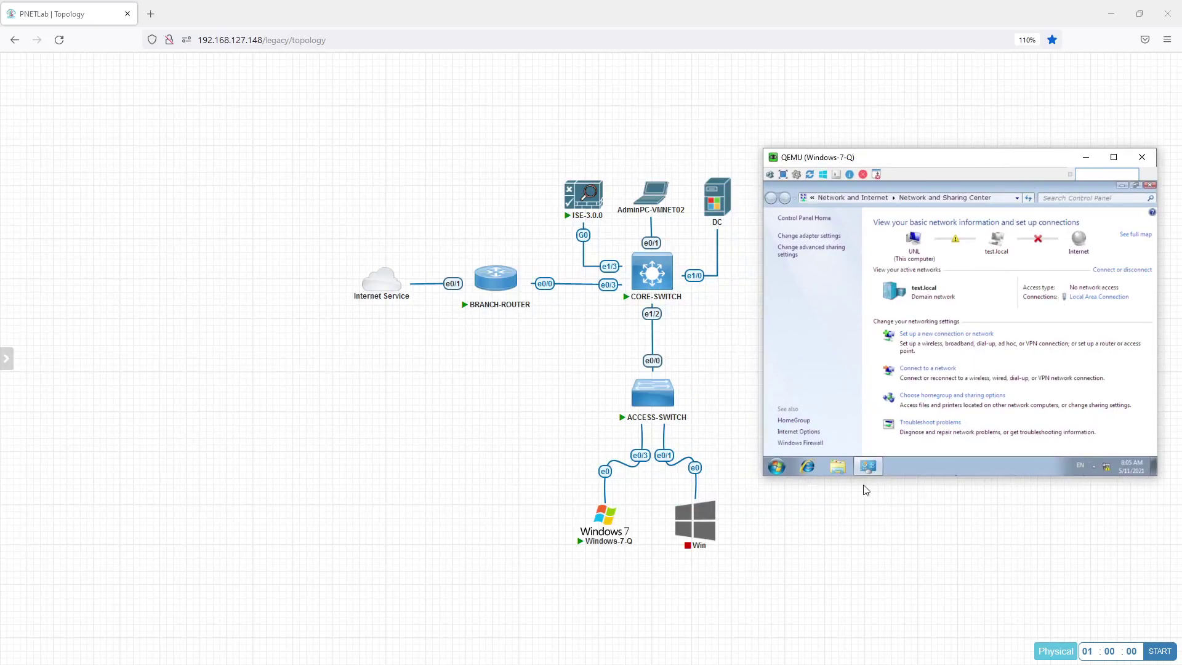
left_click(1105, 298)
left_click(901, 404)
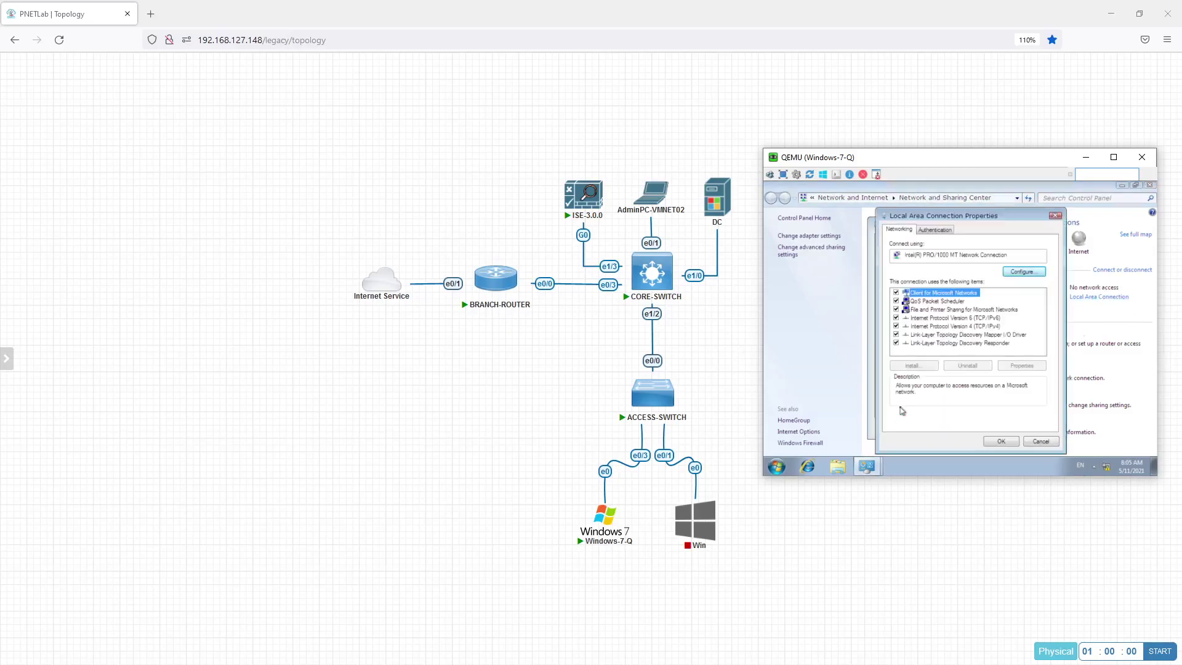
double_click(967, 326)
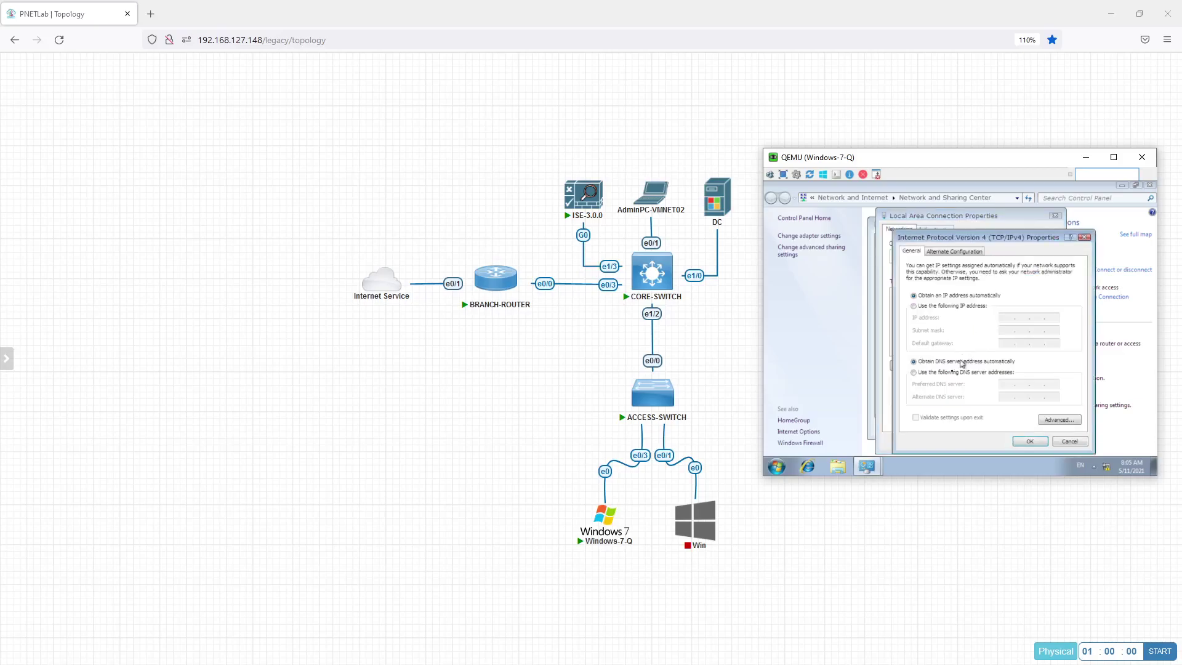
left_click(915, 307)
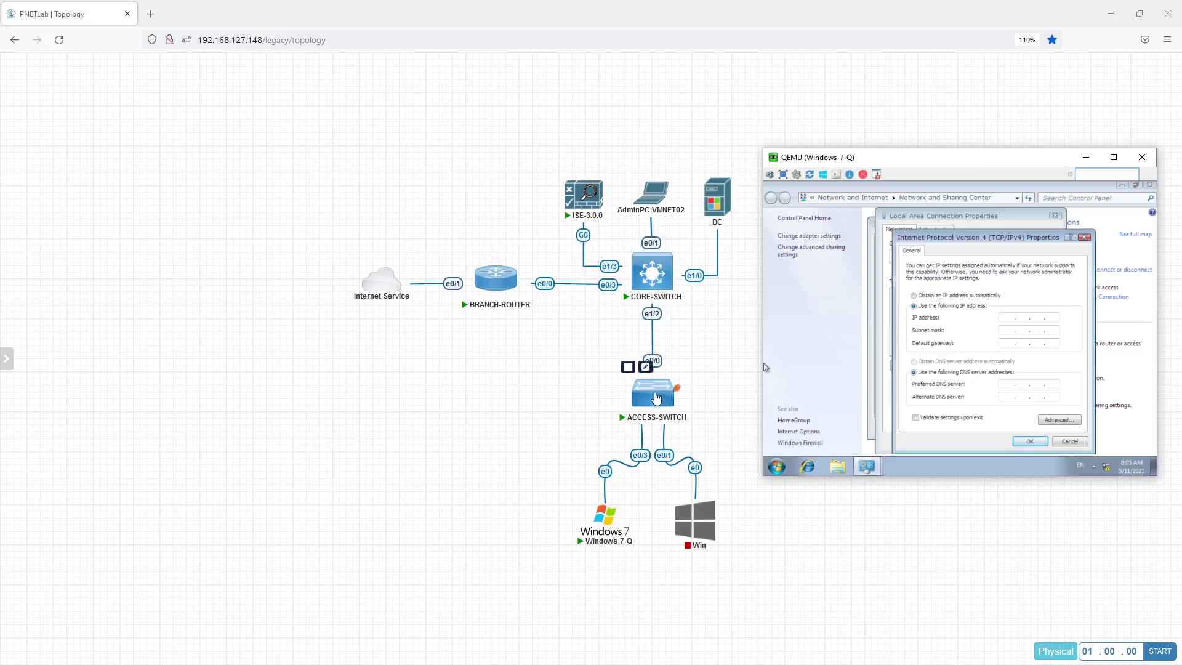
Start a packet capture on ACCESS-SWITCH port e0/3 and narrow the Wireshark window to uncover the topology.
right_click(660, 397)
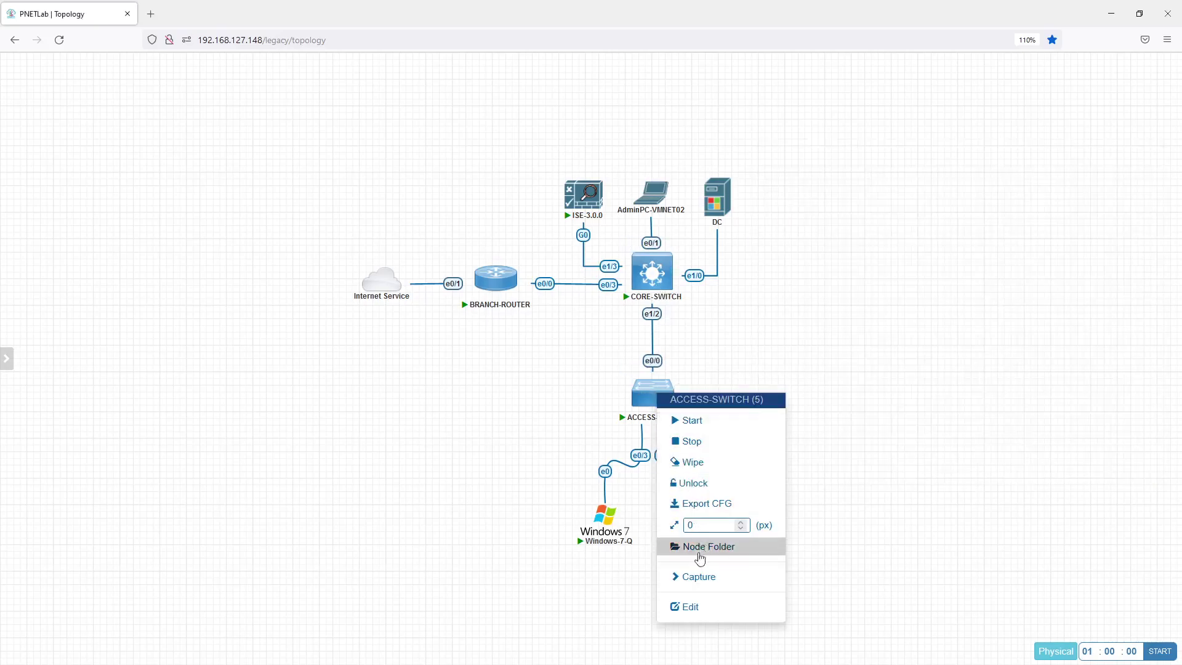
left_click(696, 578)
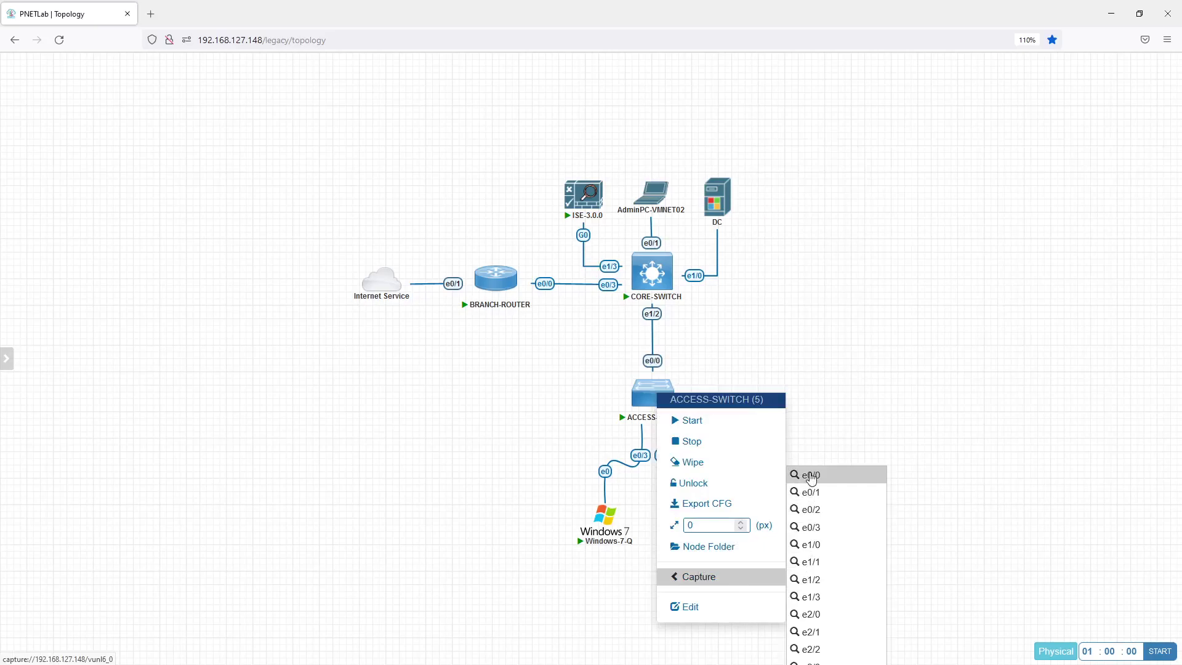
left_click(810, 527)
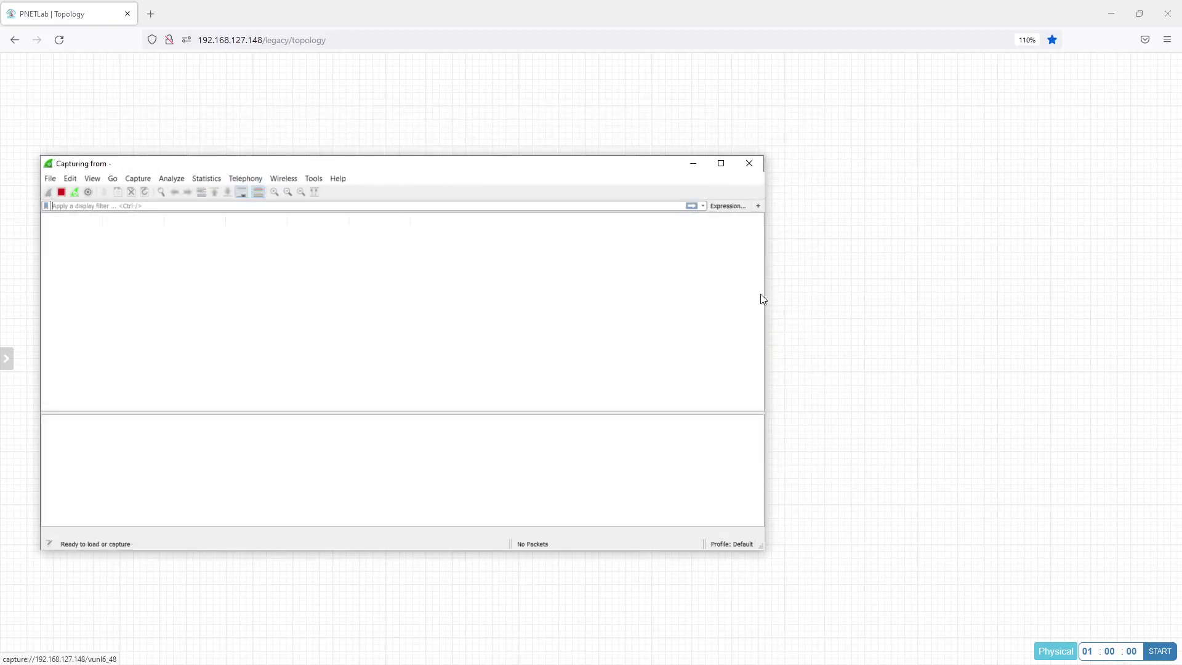
left_click_drag(765, 294, 546, 310)
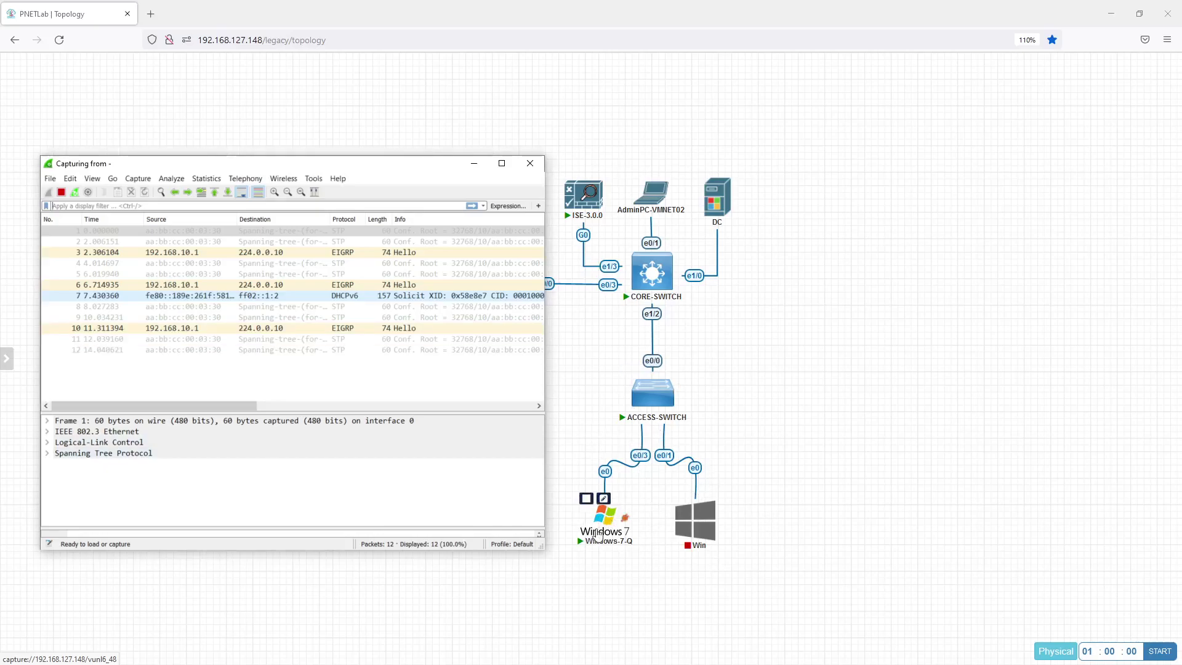
Filter the captured packets in Wireshark with the display filter dhcp.
left_click(103, 207)
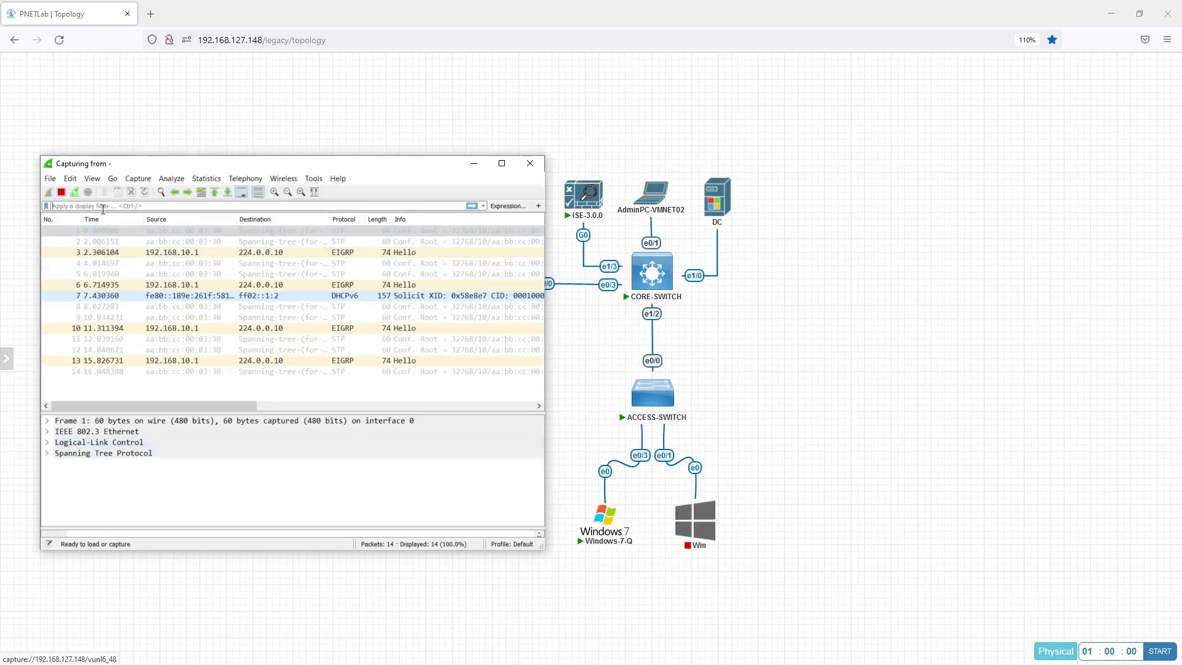
type("dhcp")
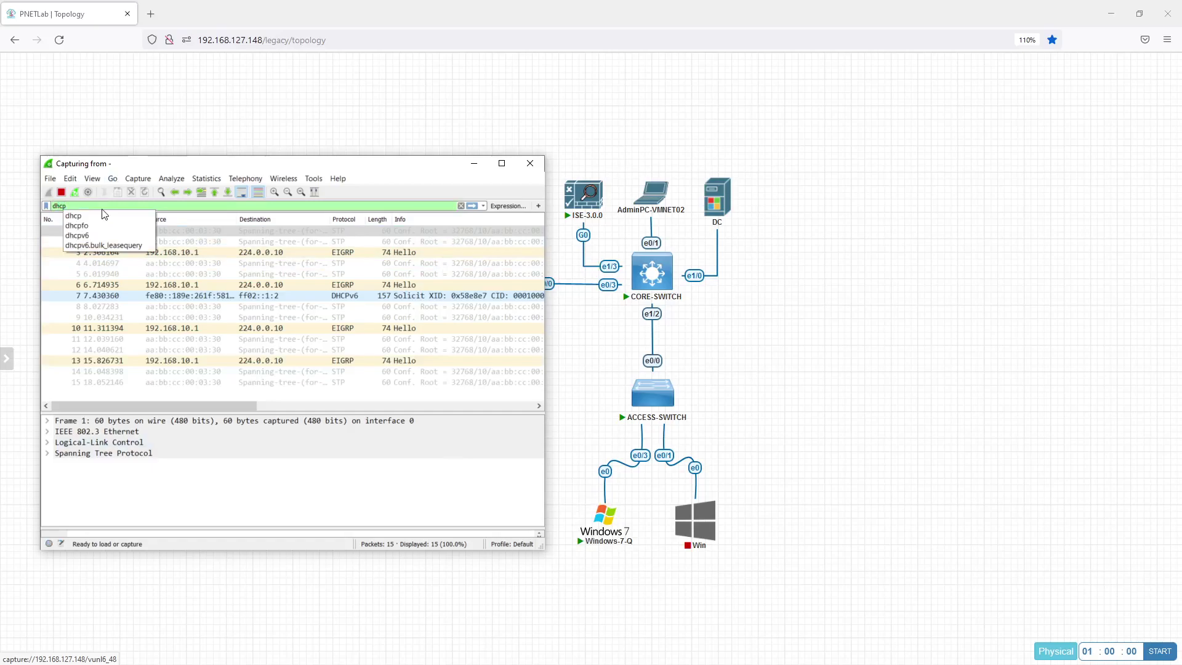
key("Return")
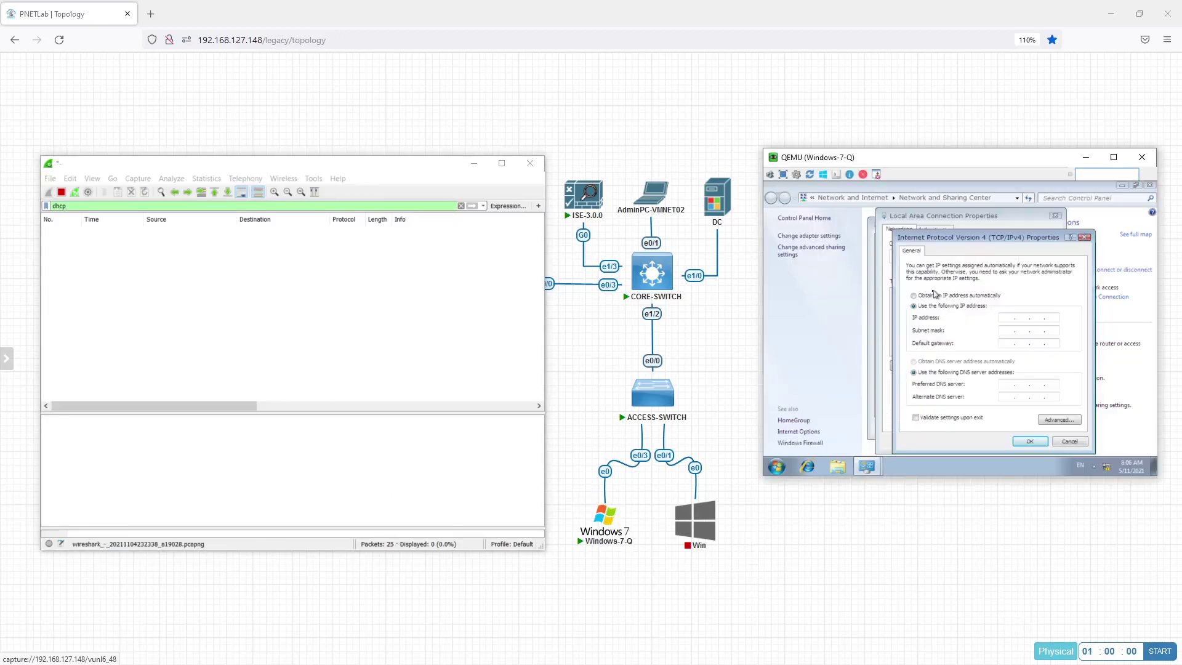
Set the Local Area Connection's IPv4 properties to obtain the IP address and DNS server address automatically, and close the connection's dialogs.
left_click(930, 296)
left_click(937, 362)
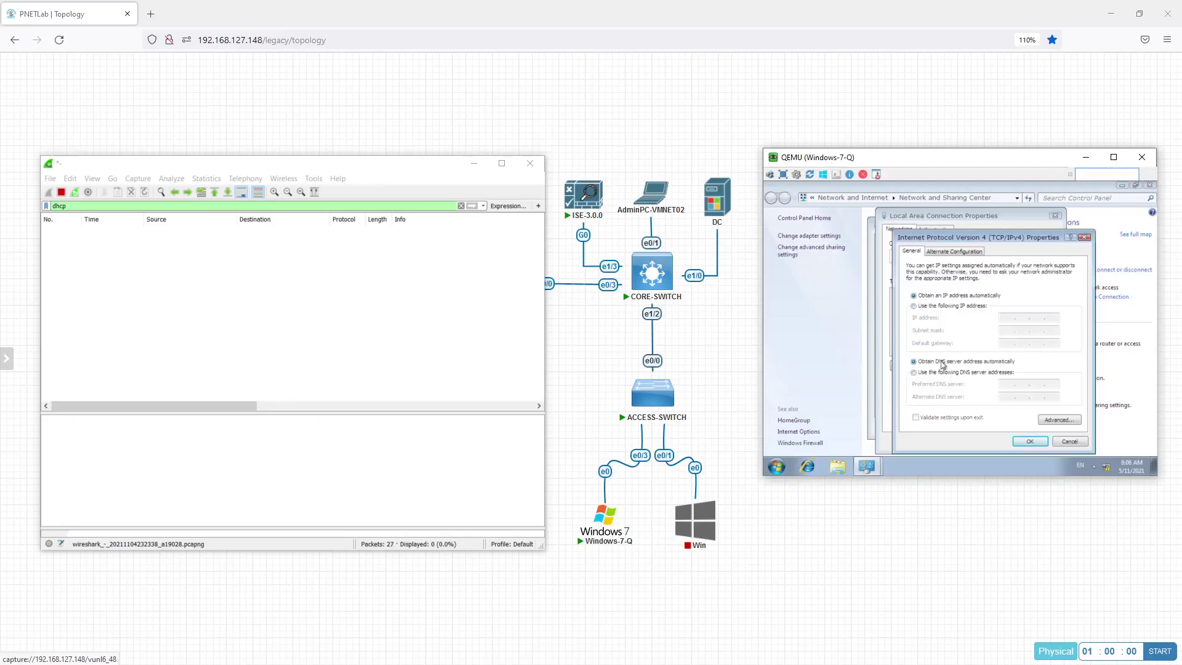
left_click(1033, 442)
left_click(1010, 443)
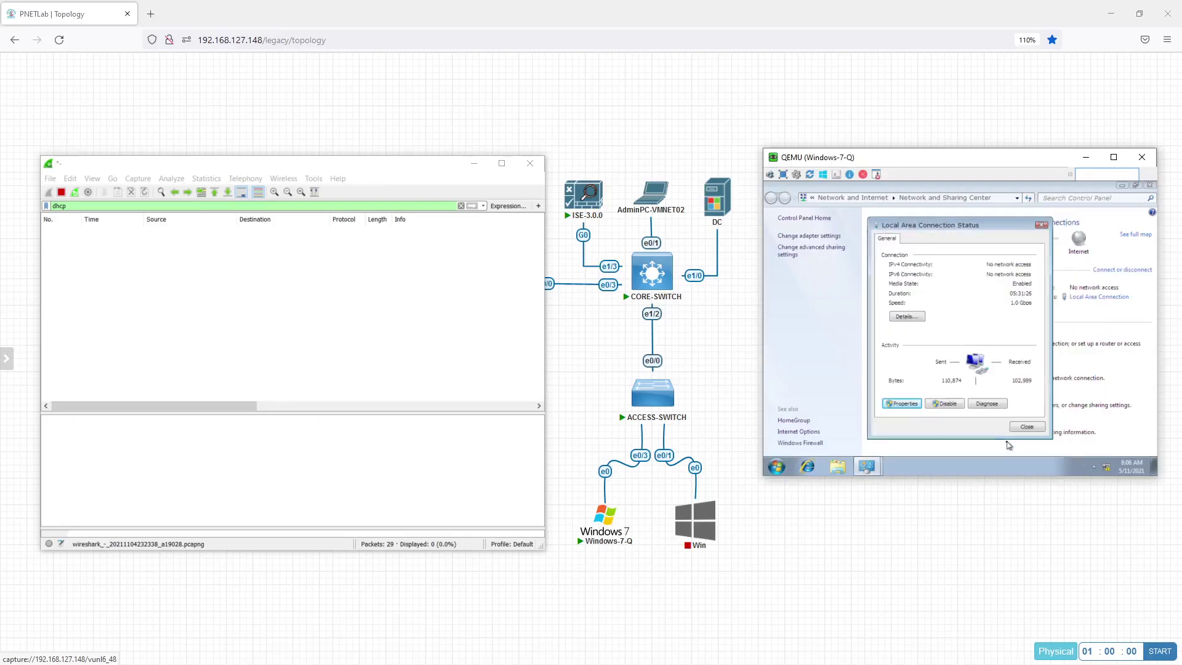
left_click(1027, 427)
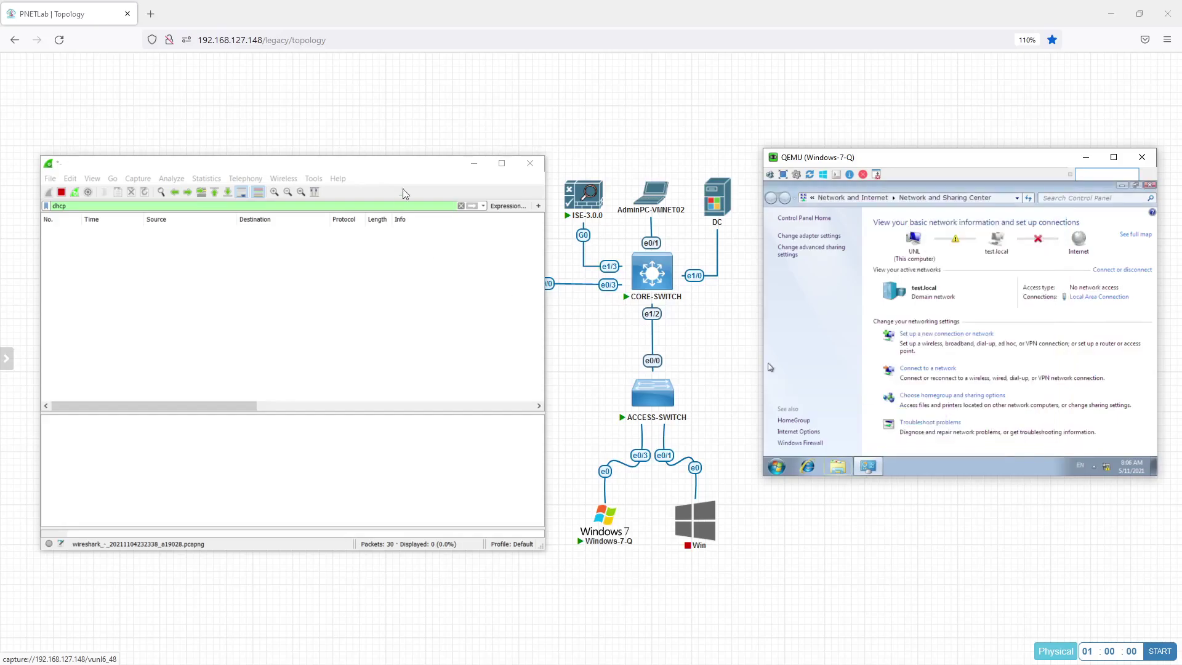
Check the Local Area Connection's network details, and close the Network and Sharing Center.
left_click(1089, 297)
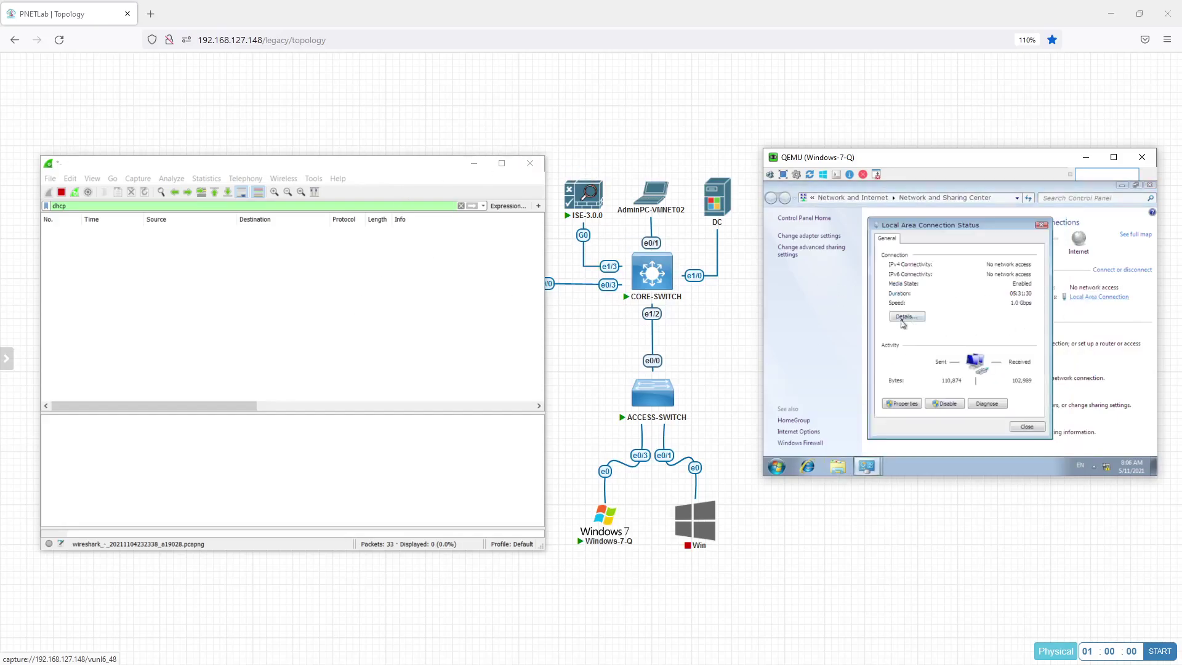
left_click(904, 325)
left_click(1038, 431)
left_click(1027, 427)
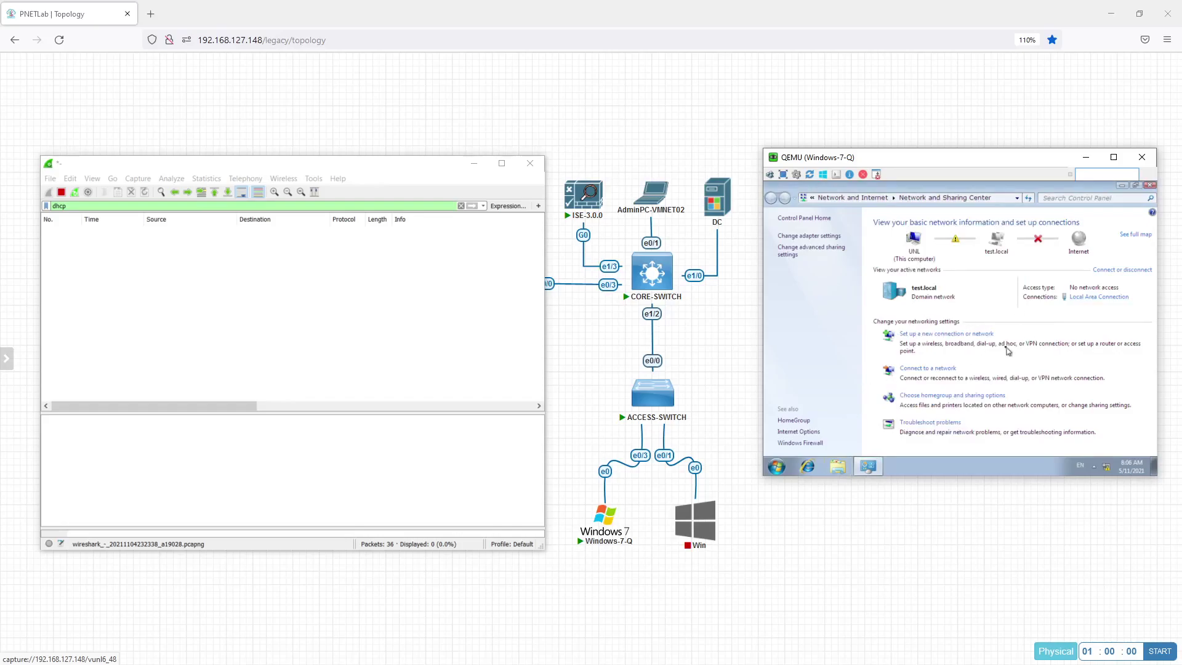
left_click(1149, 185)
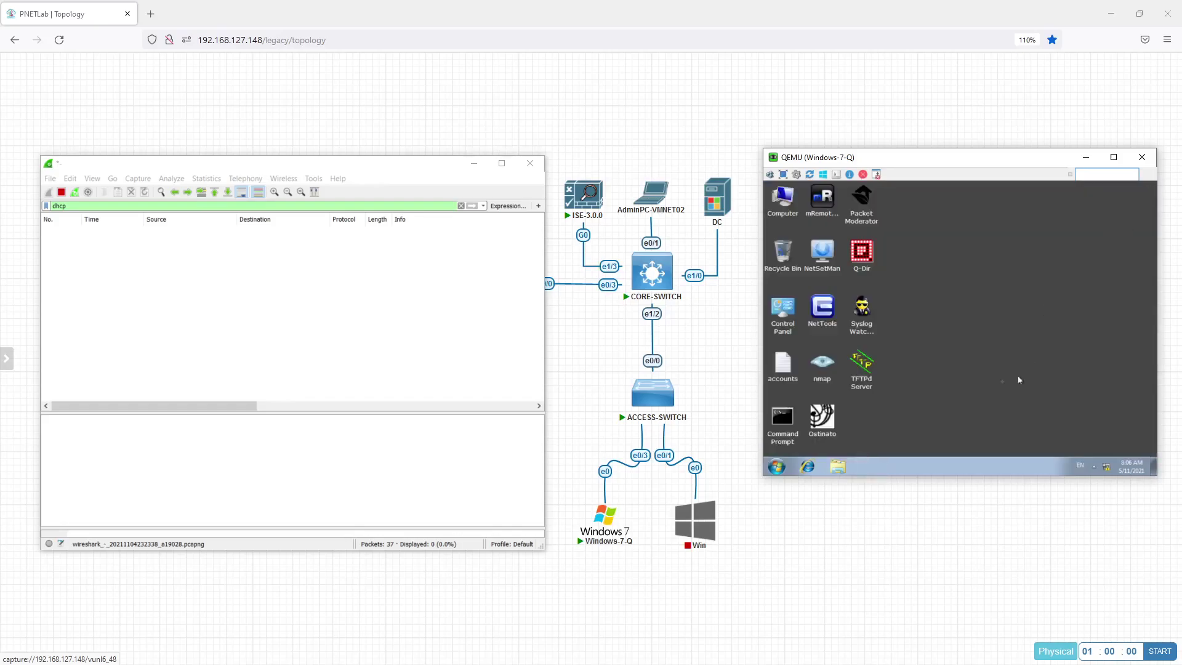
Open a command prompt on the Windows 7 client and run ipconfig /release followed by ipconfig /renew.
left_click(774, 469)
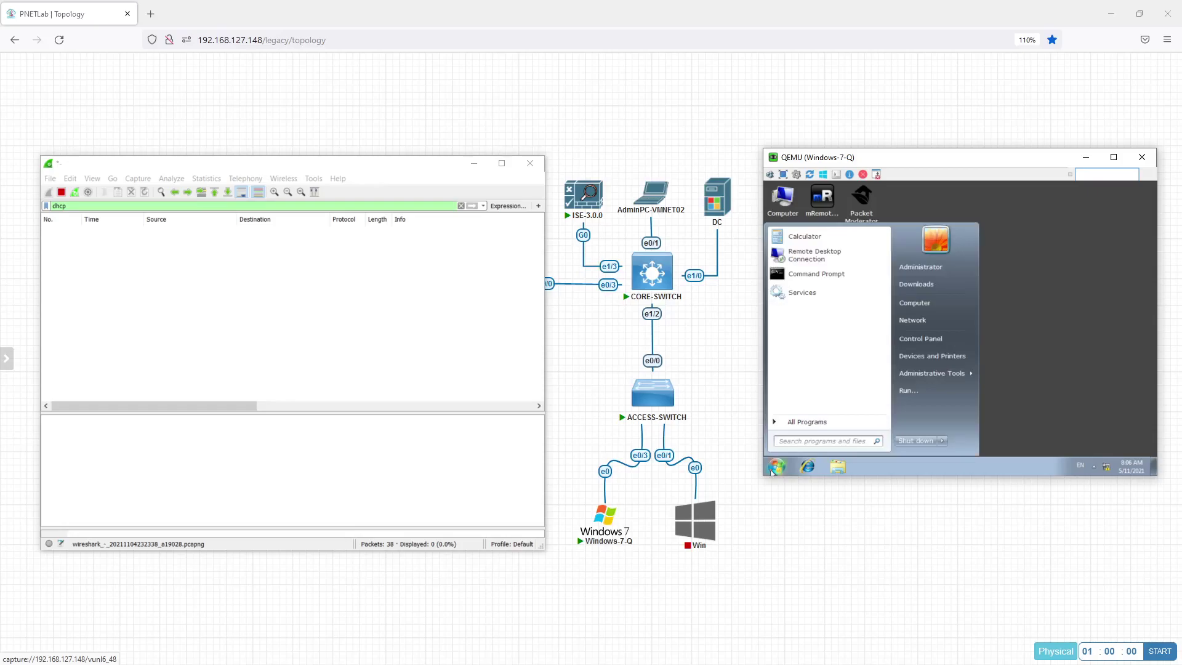
type("cmd")
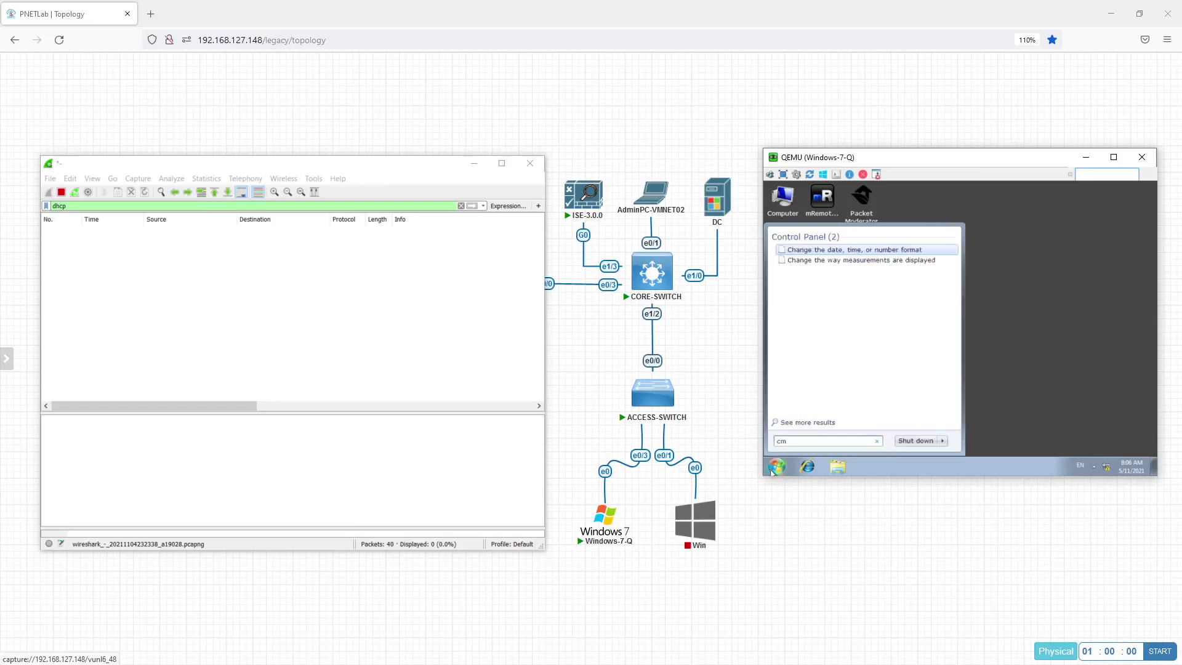
key("Return")
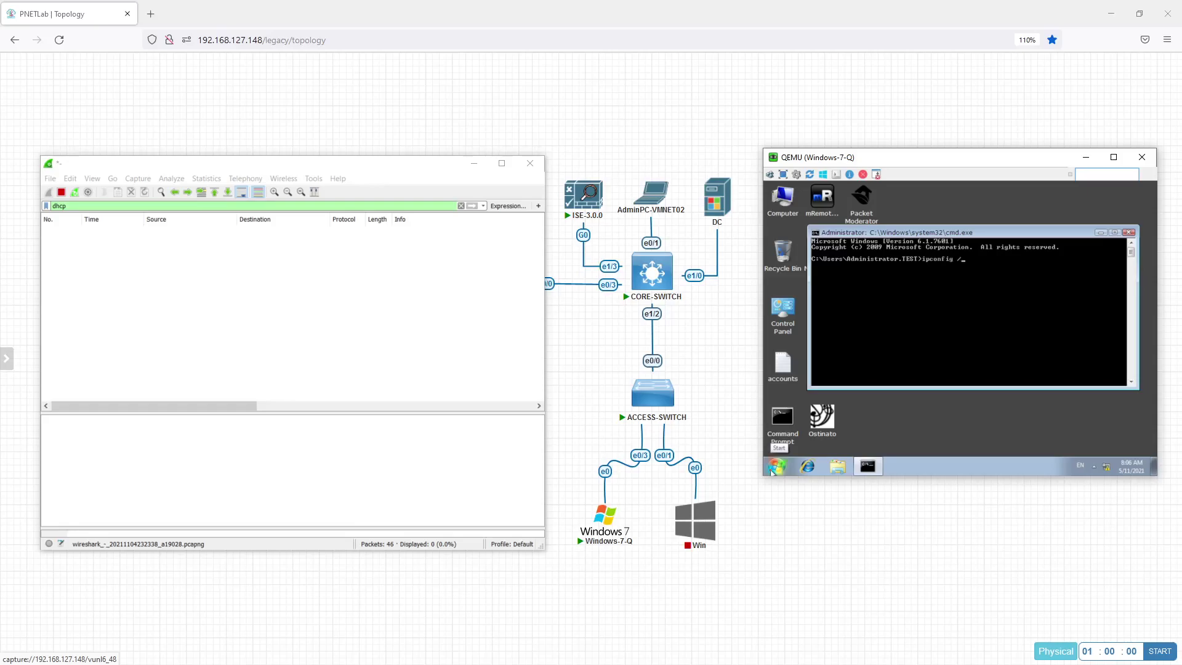
type("ipconfig /release")
key("Return")
key("Up")
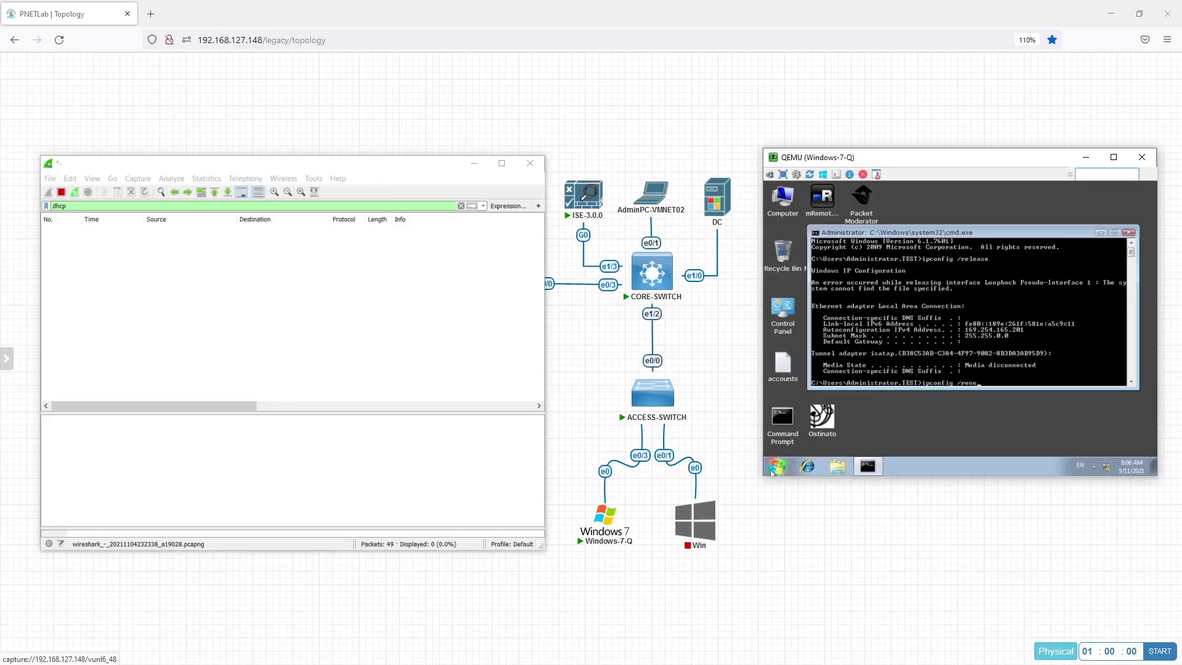
key("Return")
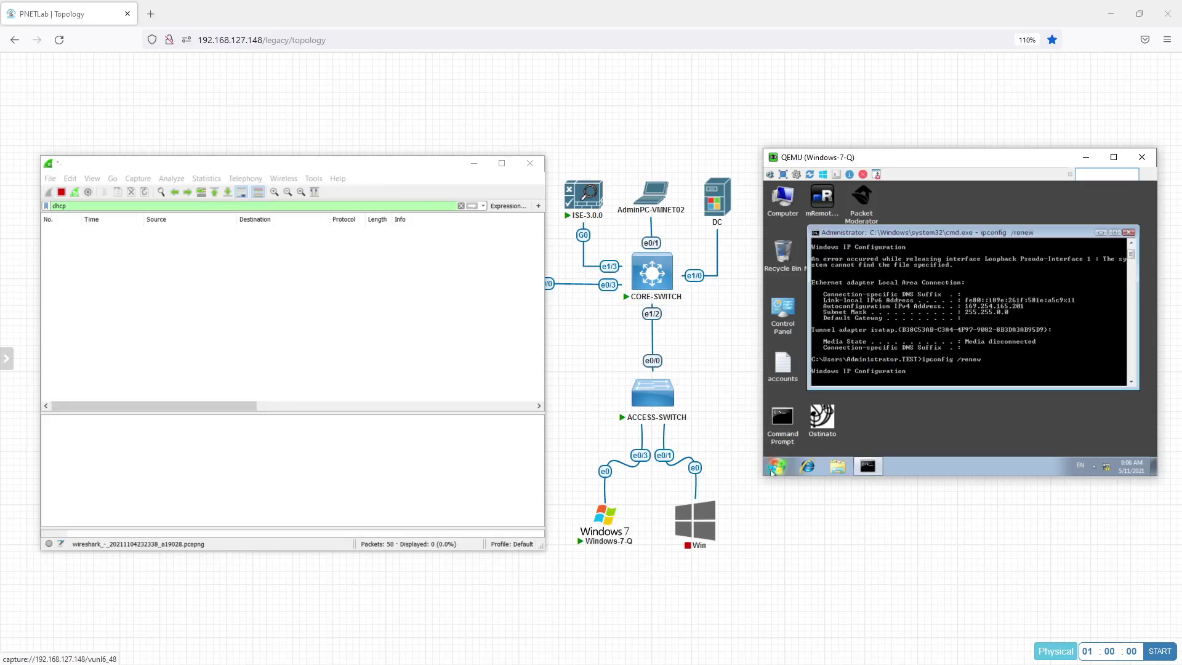
Review the captured DHCP Discover, Offer, Request and ACK packets in Wireshark, and expand the ACK packet's DHCP details to read its options.
left_click(203, 231)
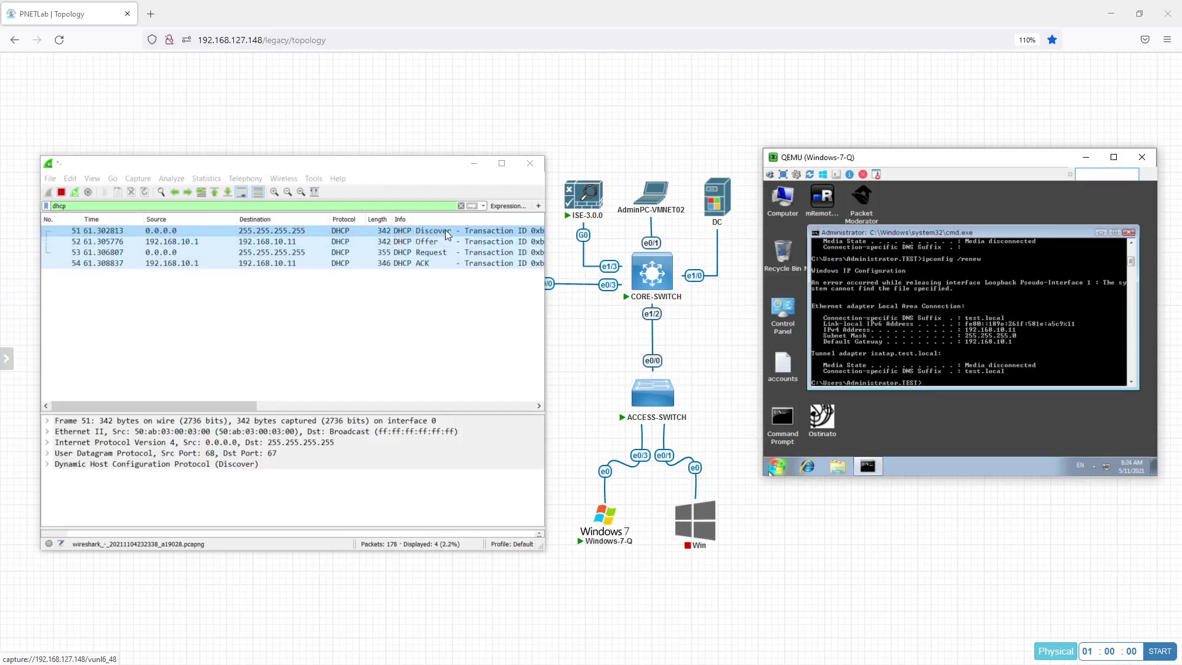
left_click(184, 242)
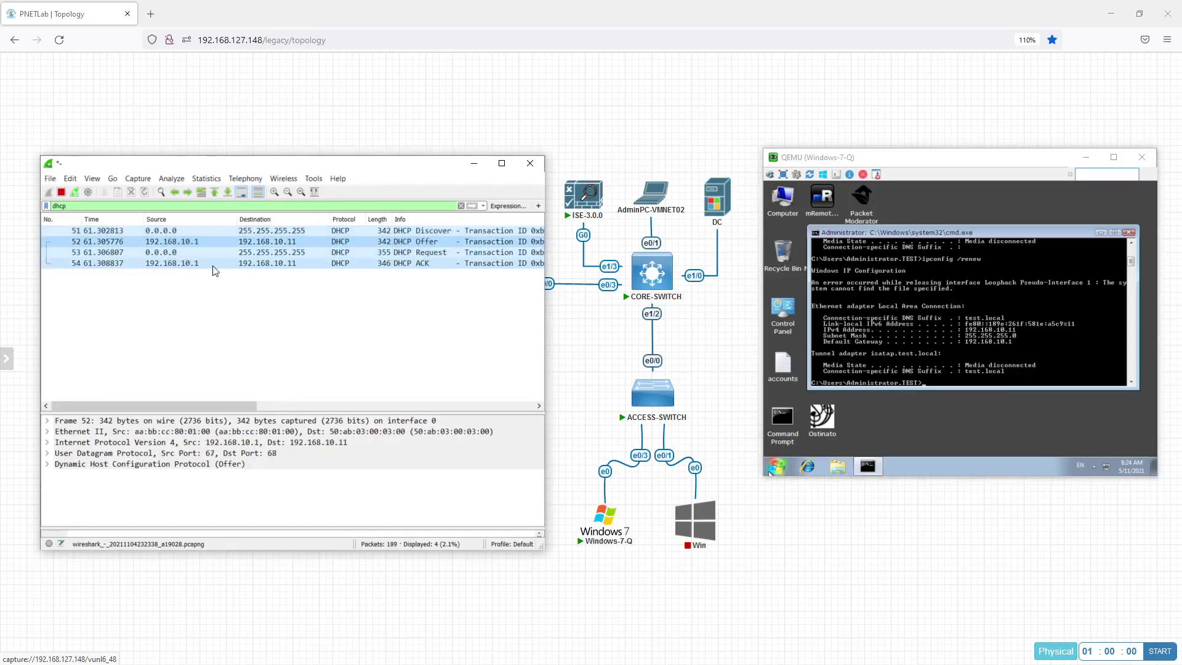
left_click(163, 252)
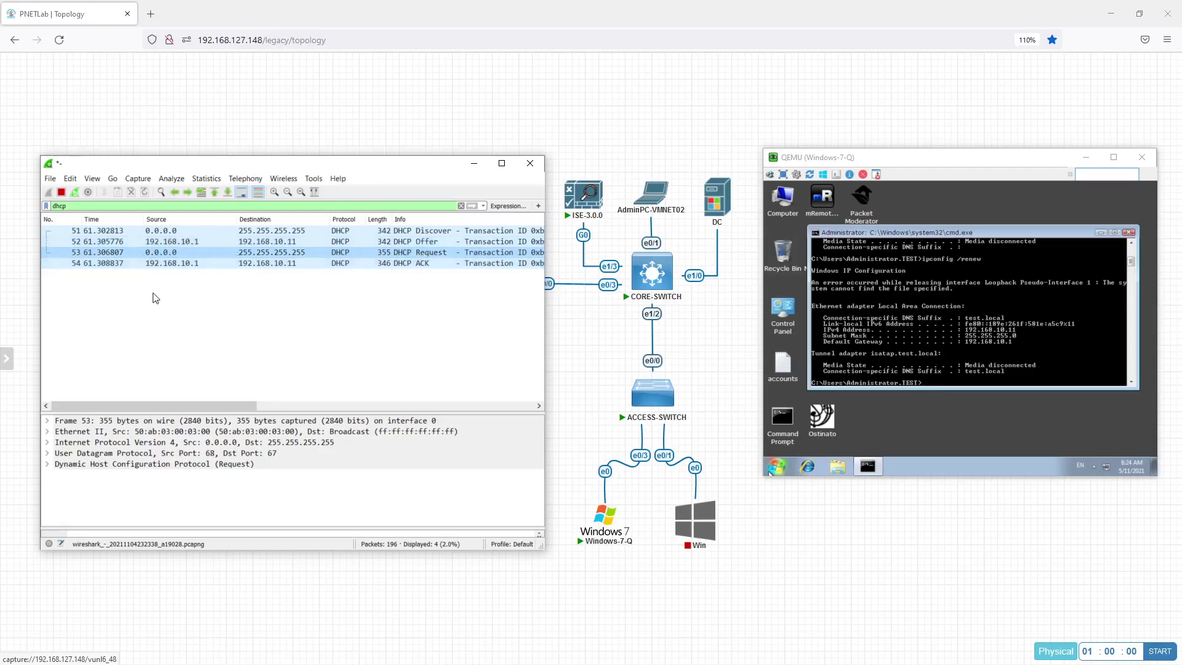
left_click(176, 264)
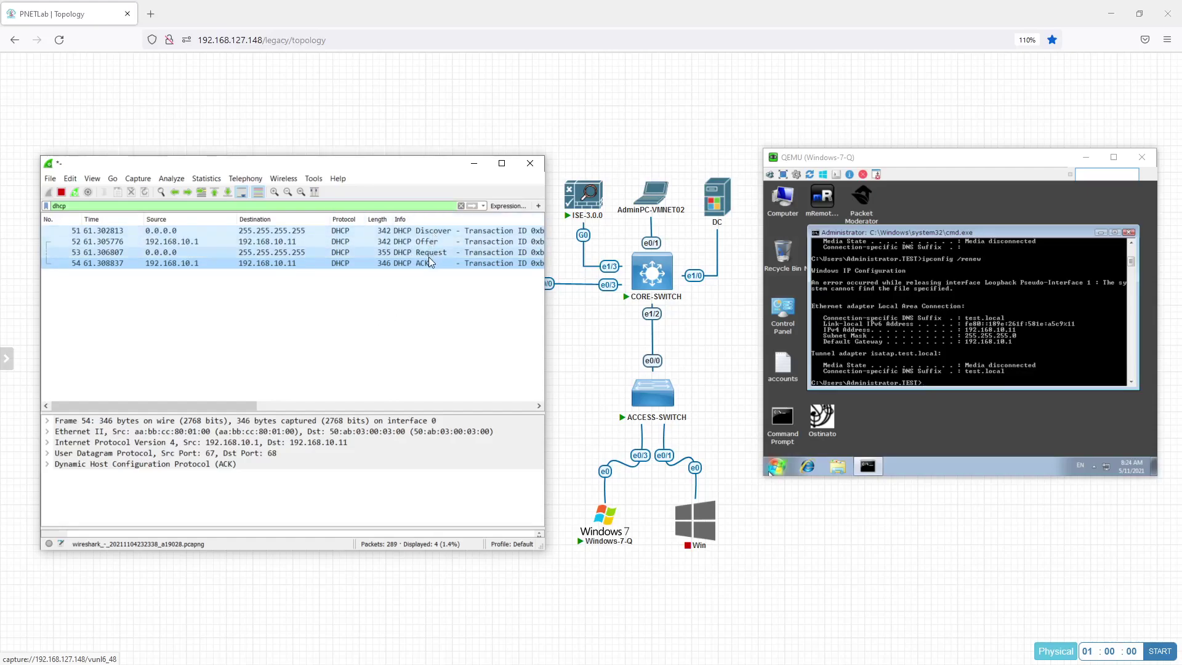
left_click(47, 465)
scroll(86, 471, "down", 7)
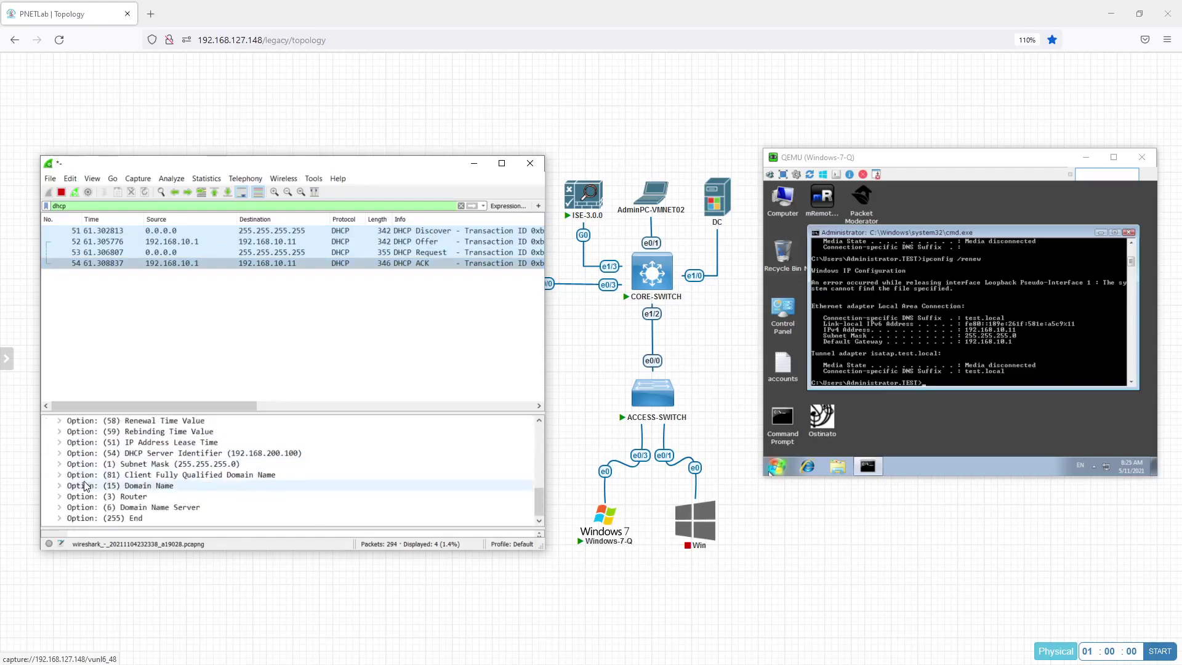
Examine the Host Name option in the DHCP Discover packet's details.
left_click(429, 230)
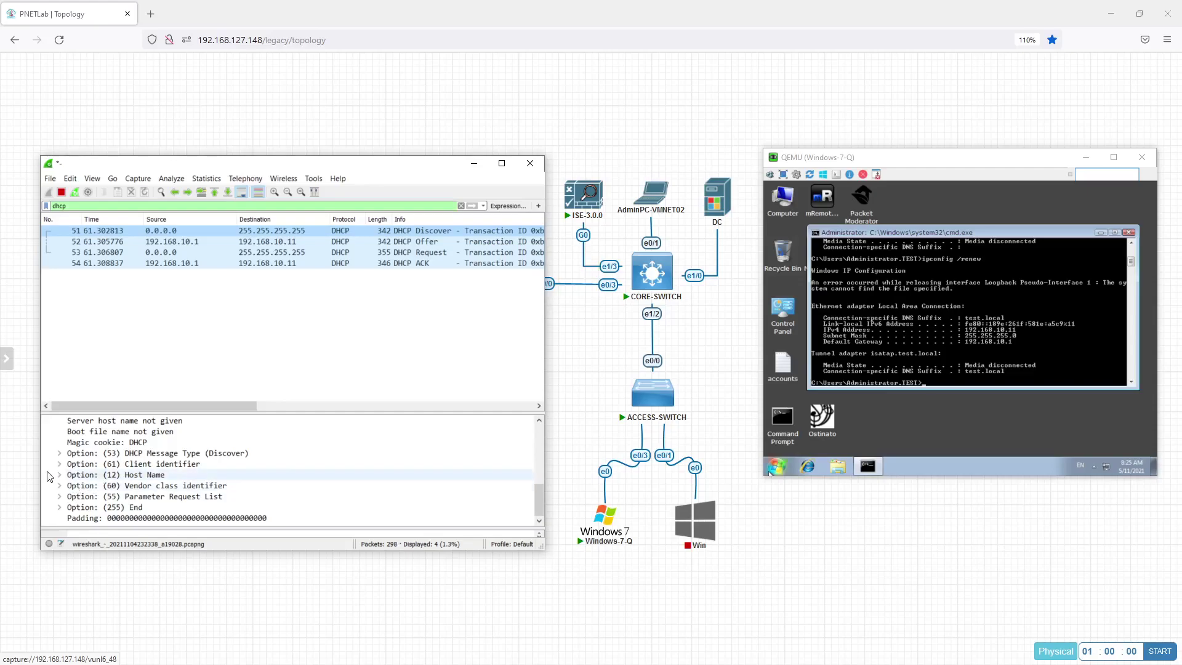
double_click(104, 477)
left_click(126, 496)
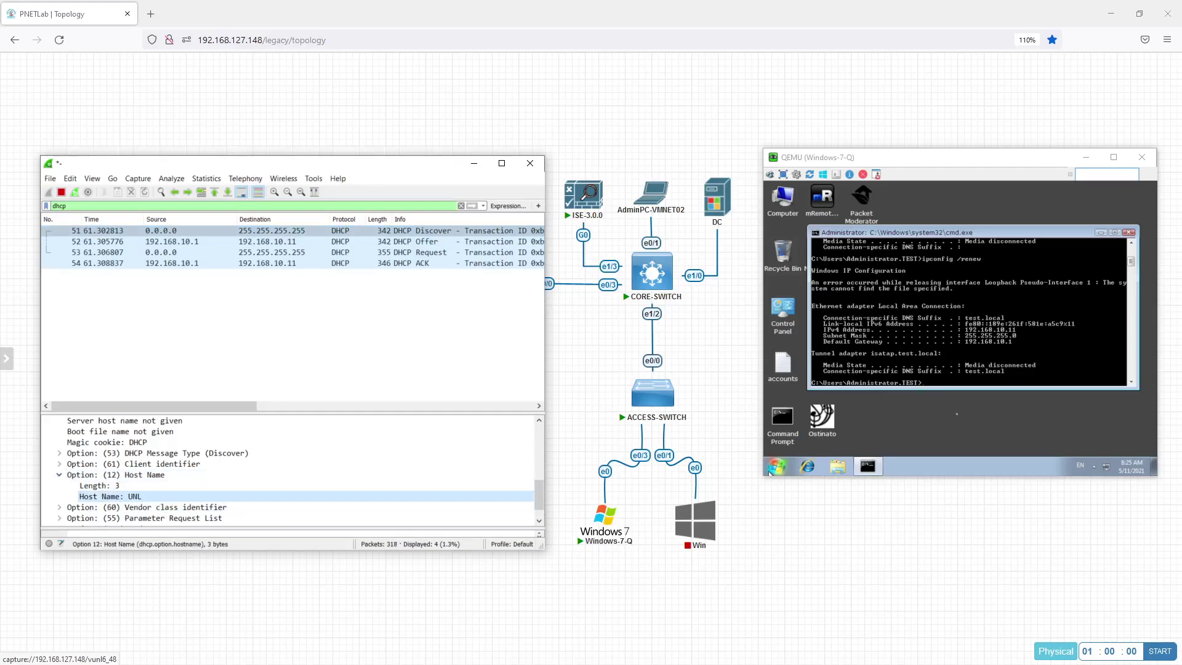
Examine the DHCP Offer packet's time options, relay agent address and the client IP address it offers.
left_click(184, 241)
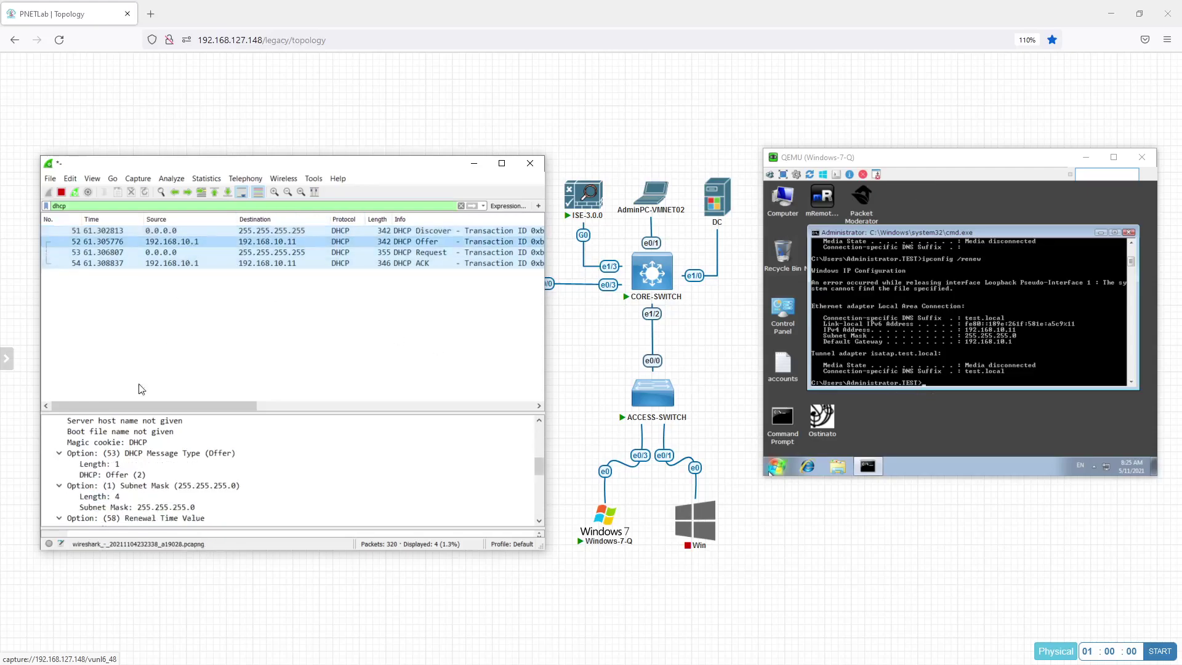
scroll(198, 480, "down", 2)
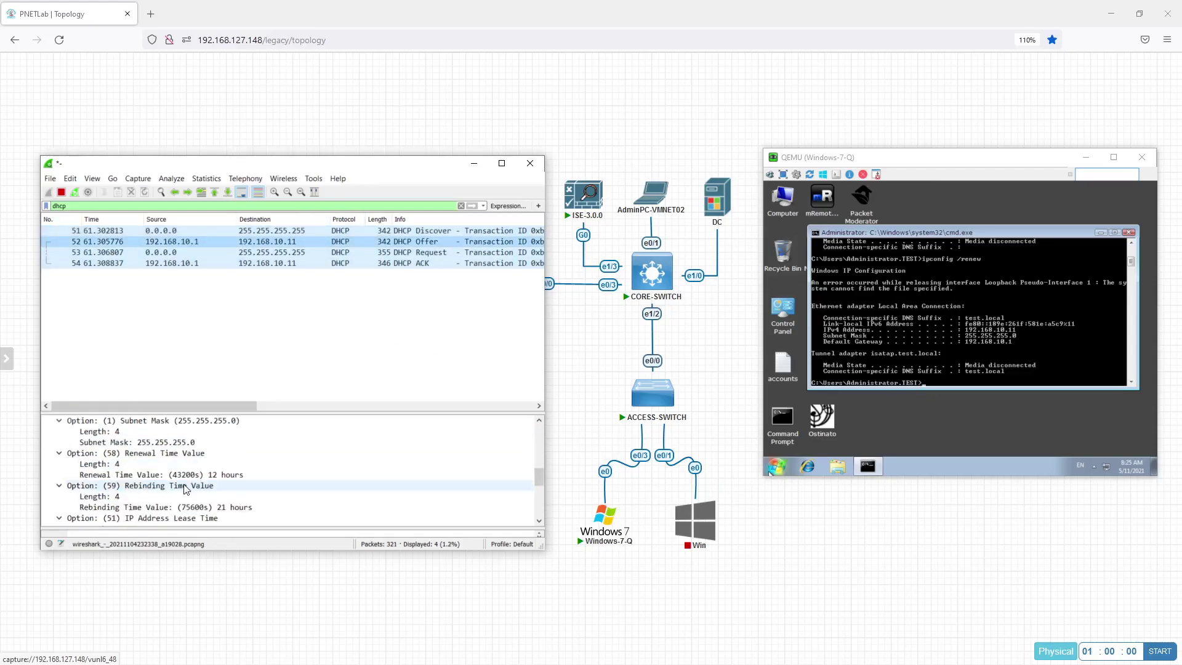
scroll(184, 490, "up", 1)
scroll(184, 490, "down", 2)
scroll(185, 489, "up", 3)
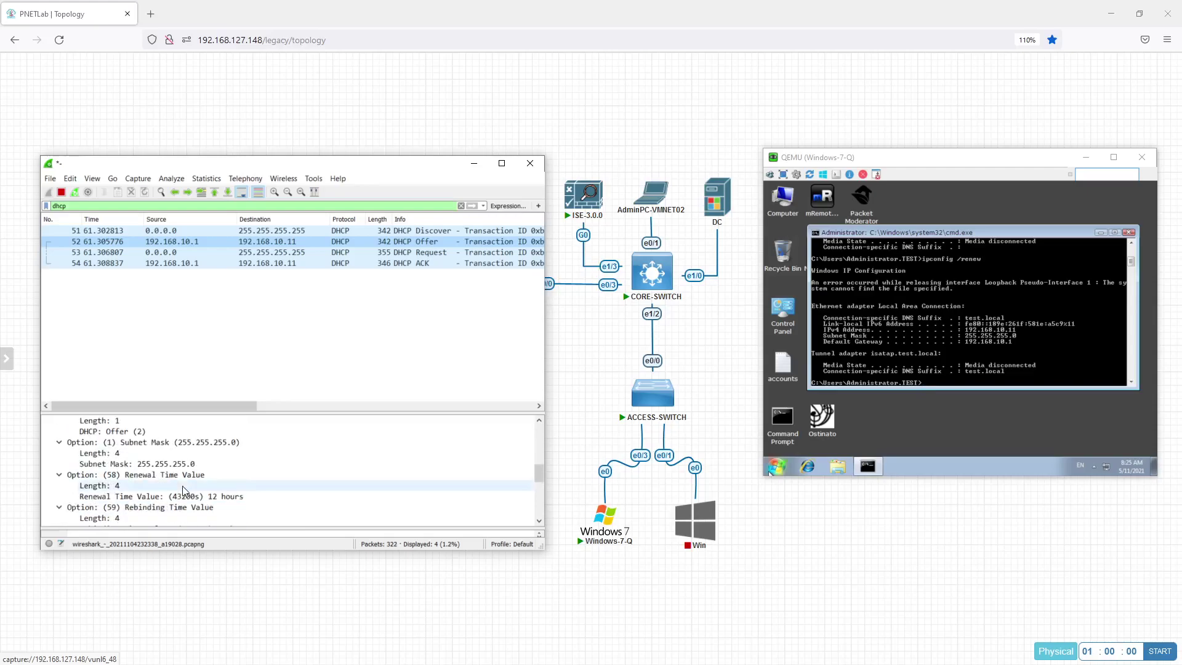
scroll(209, 477, "up", 2)
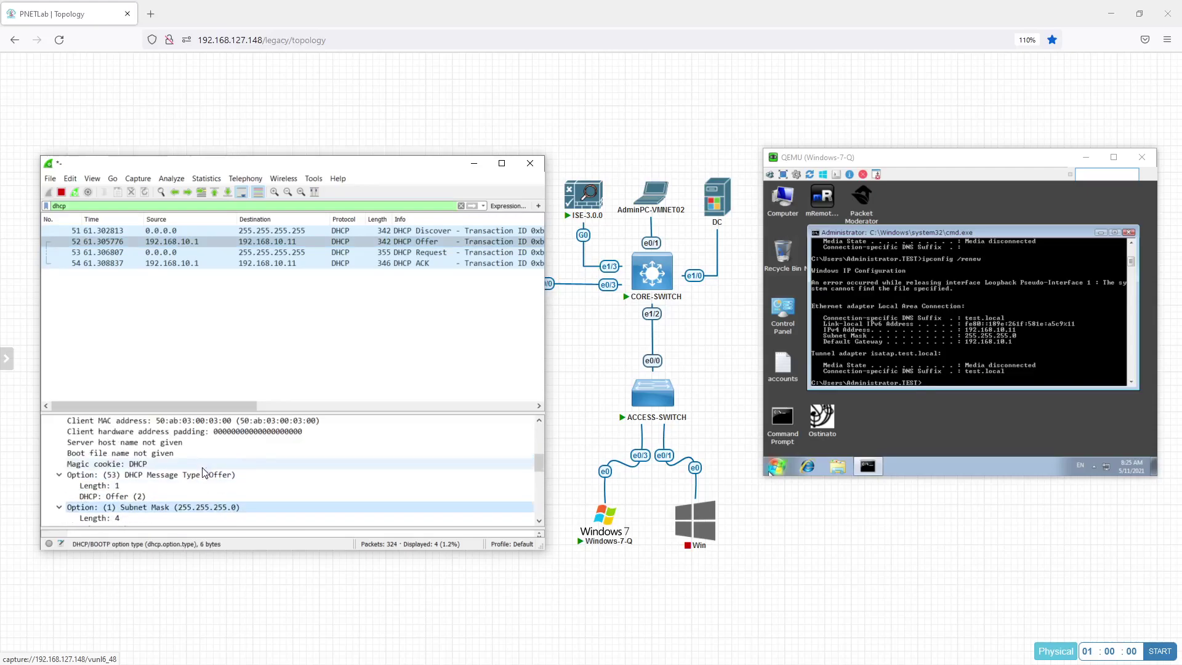
scroll(215, 474, "up", 1)
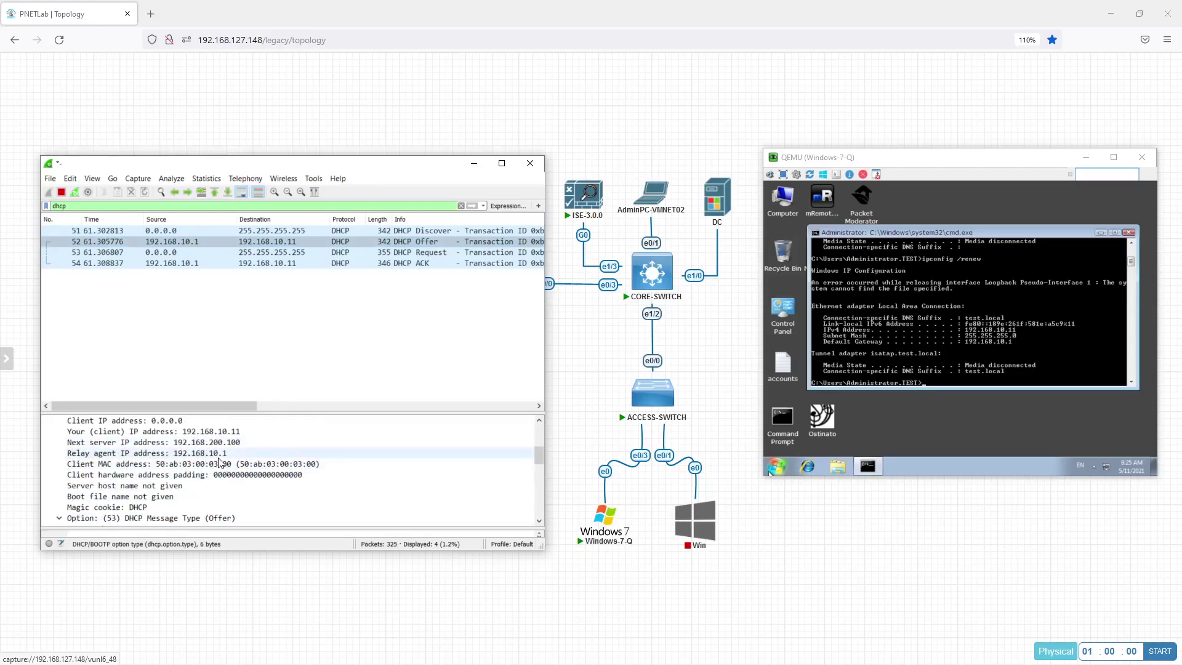
left_click(229, 433)
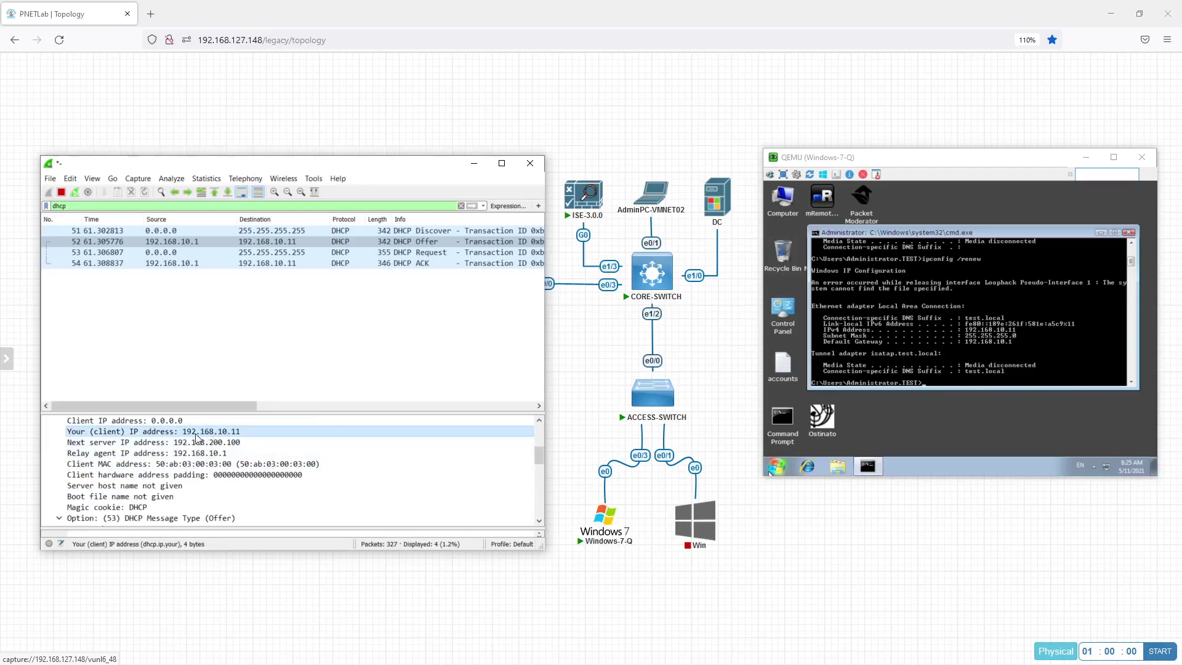
Examine the DHCP Offer's lease time, server identifier, domain name, router and domain name server options.
scroll(216, 441, "down", 5)
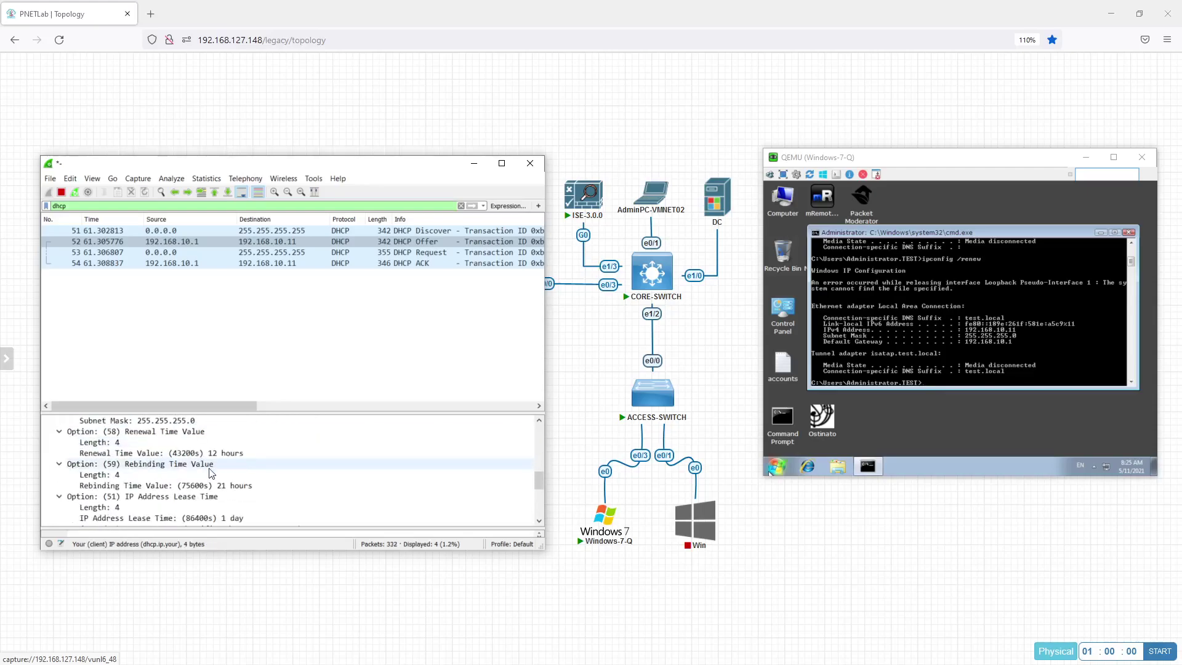
scroll(183, 472, "down", 2)
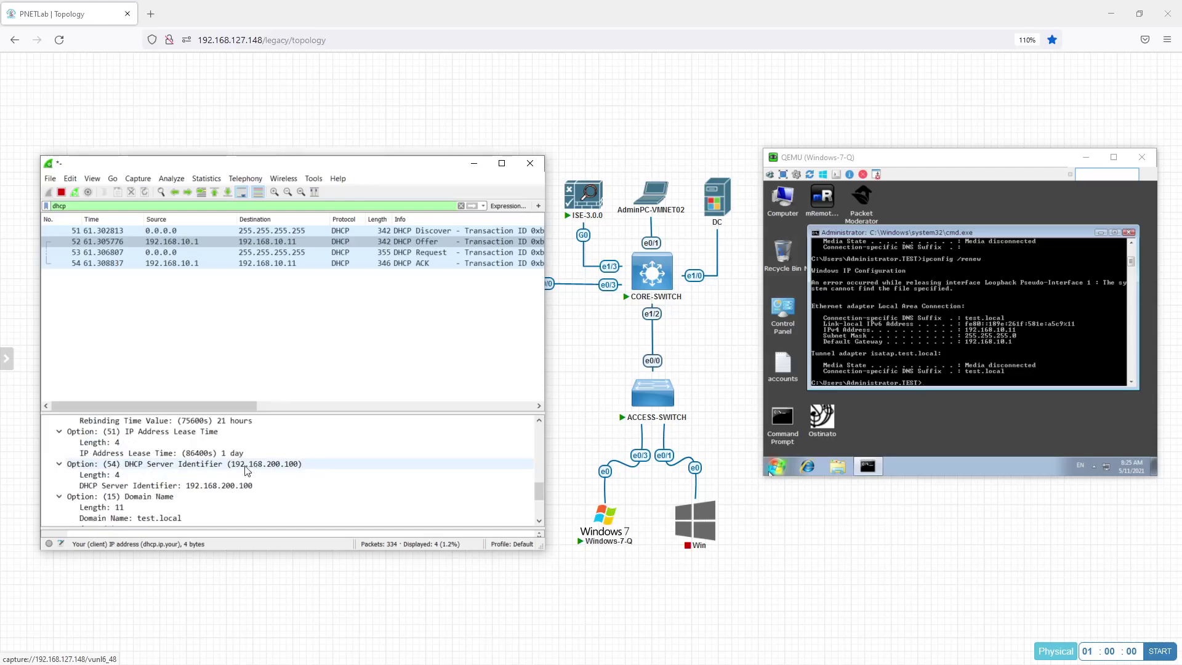
left_click(170, 469)
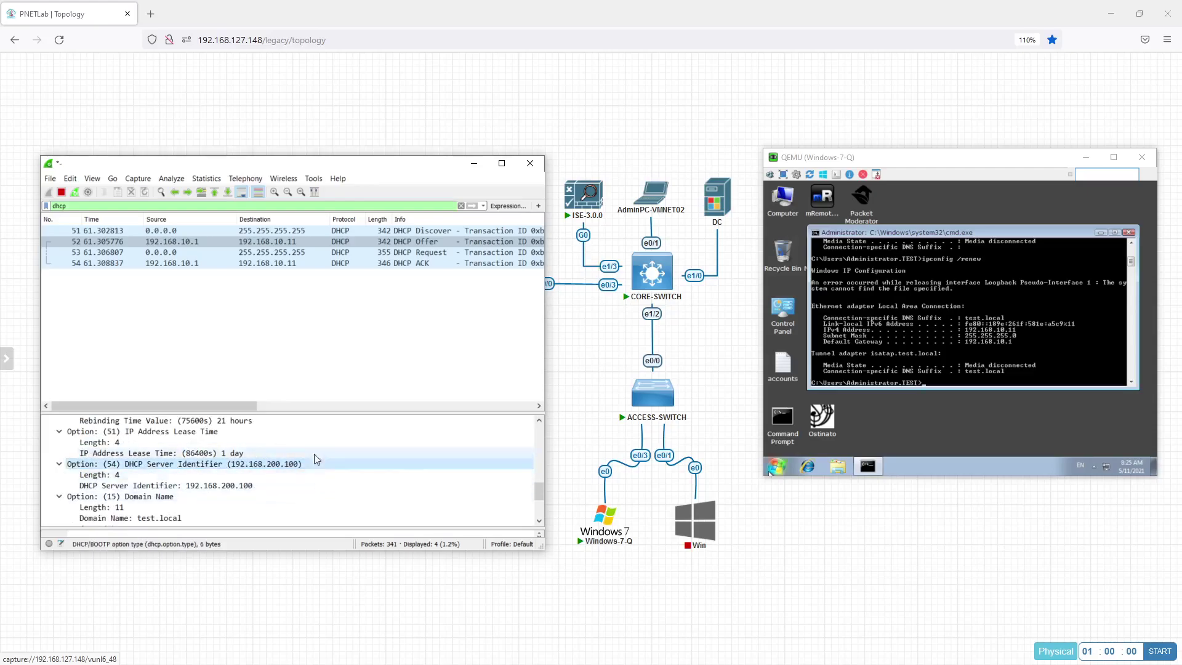
scroll(271, 463, "down", 2)
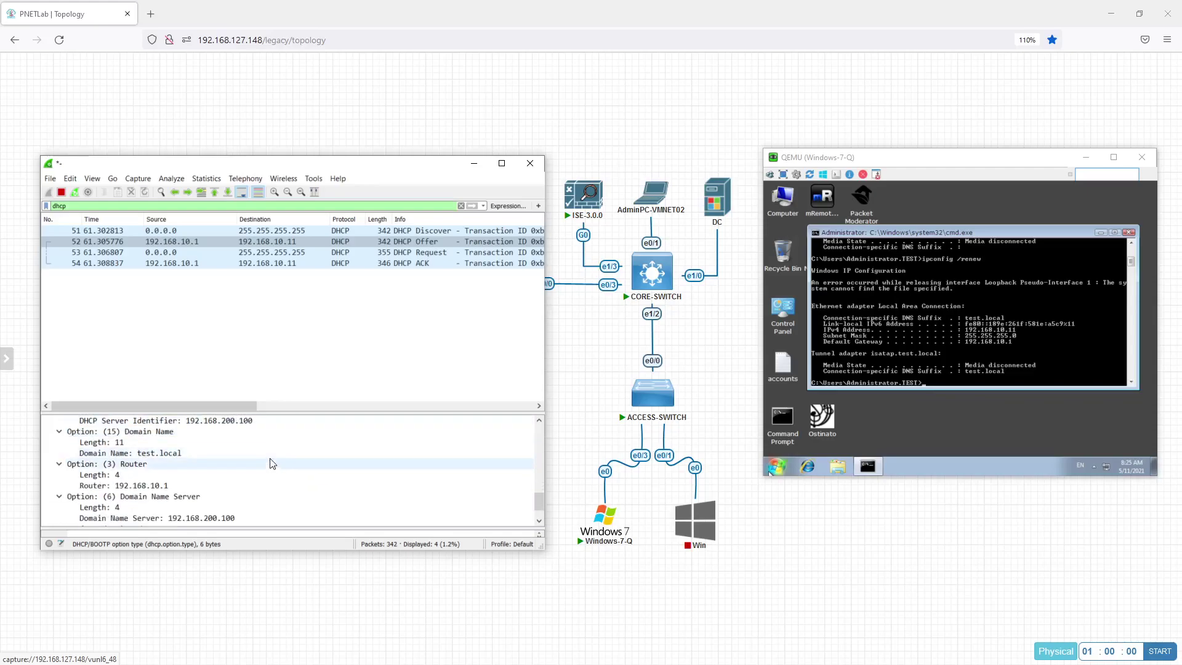
left_click(166, 455)
scroll(187, 460, "down", 1)
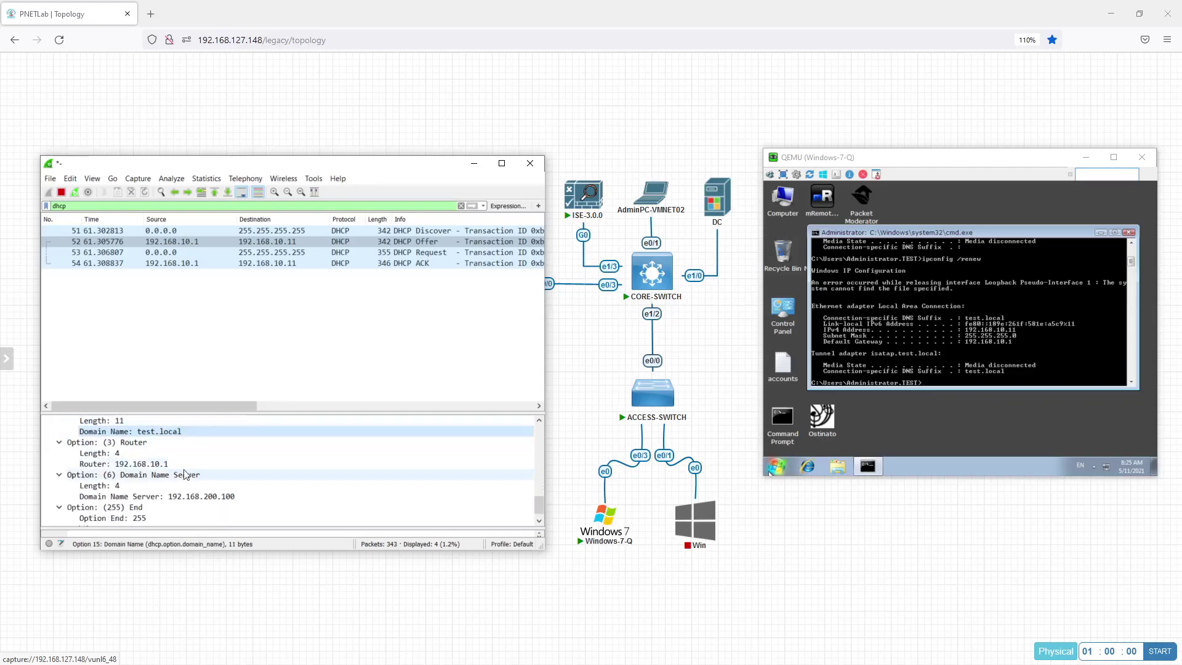
left_click(190, 496)
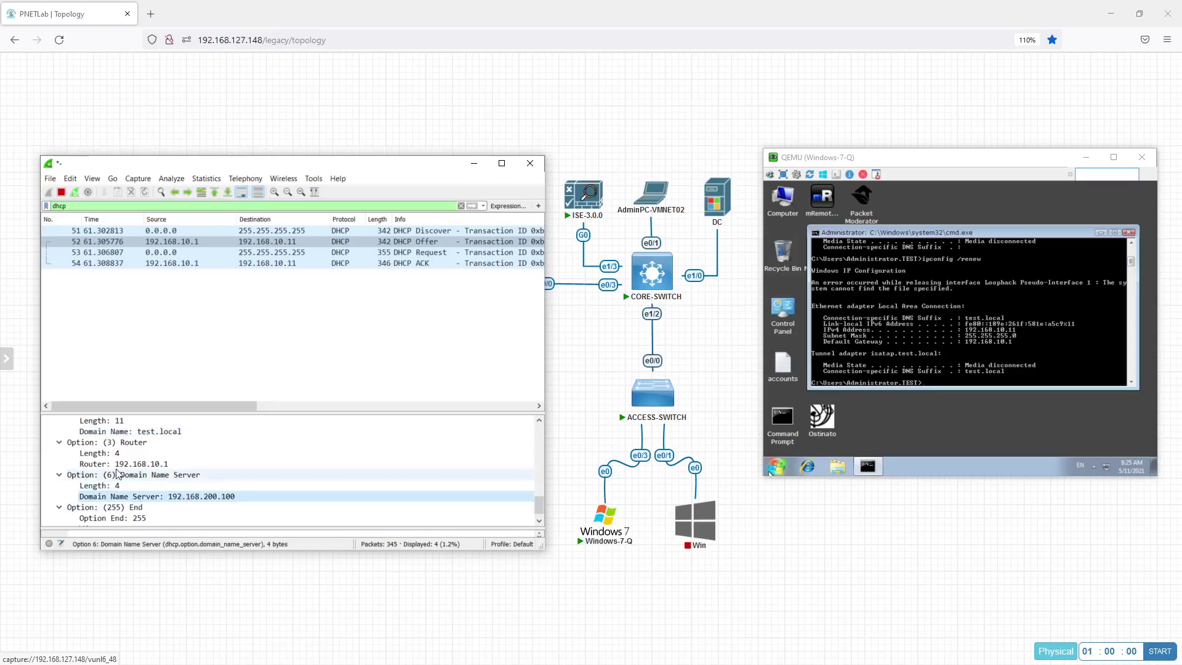
scroll(185, 487, "down", 1)
scroll(113, 479, "up", 1)
scroll(113, 482, "up", 3)
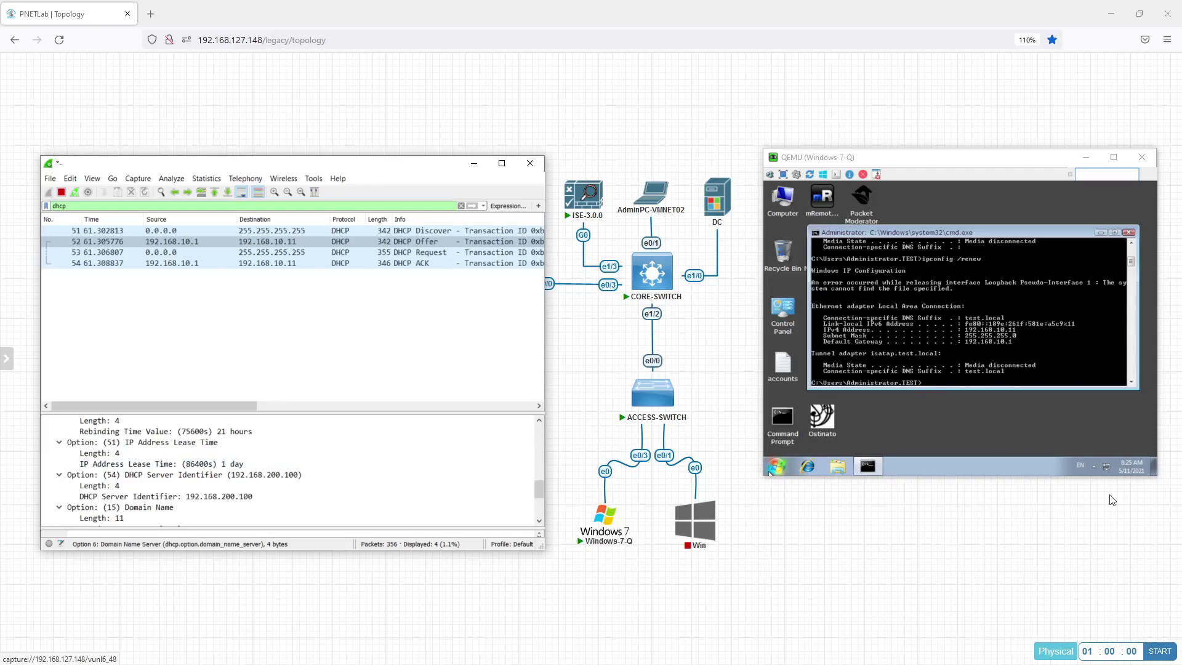
Reopen the Network and Sharing Center on the Windows 7 client and view the Local Area Connection's network connection details.
right_click(1108, 470)
left_click(1105, 466)
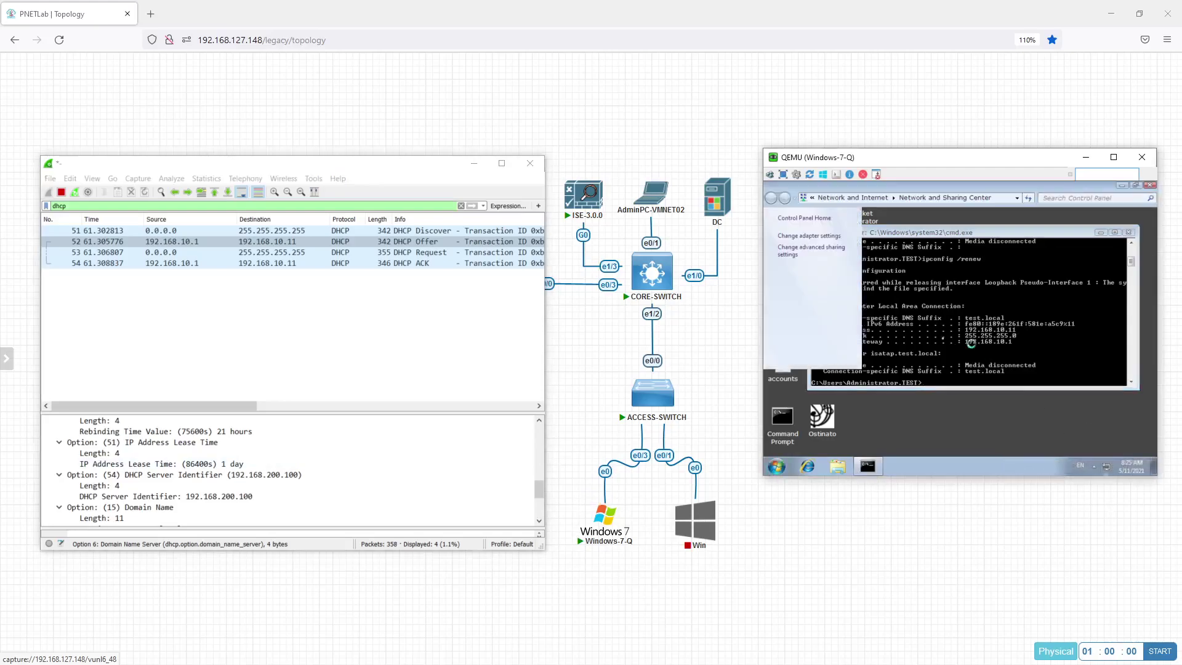
left_click(1099, 297)
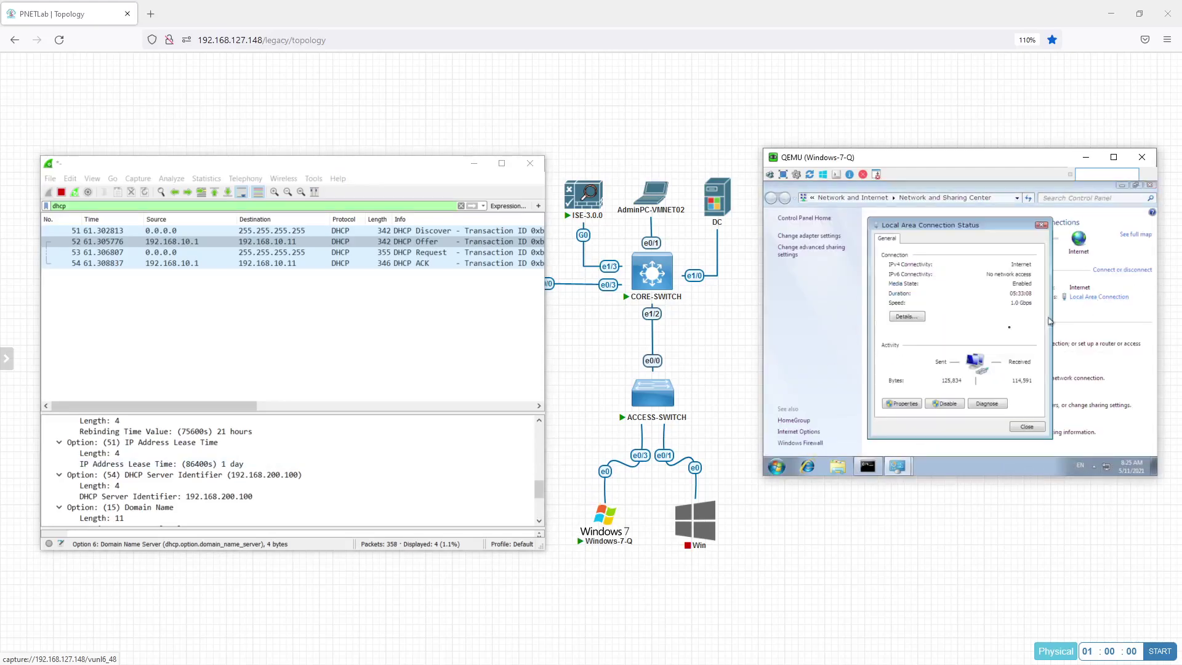
left_click(900, 405)
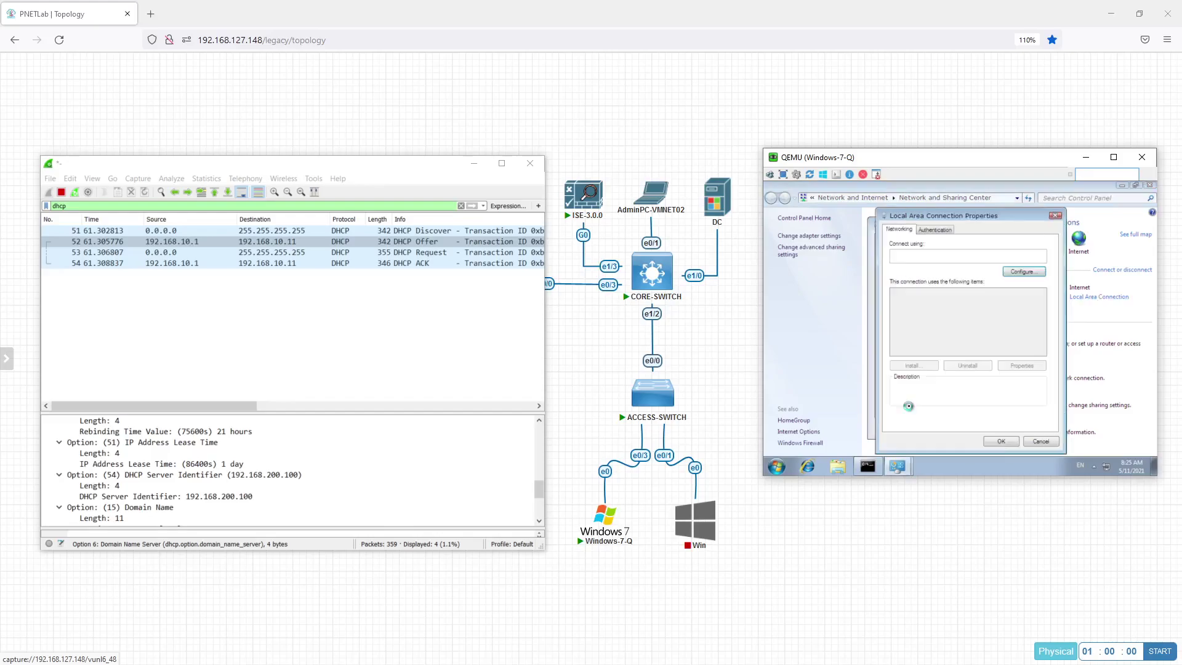
left_click(1038, 443)
left_click(915, 317)
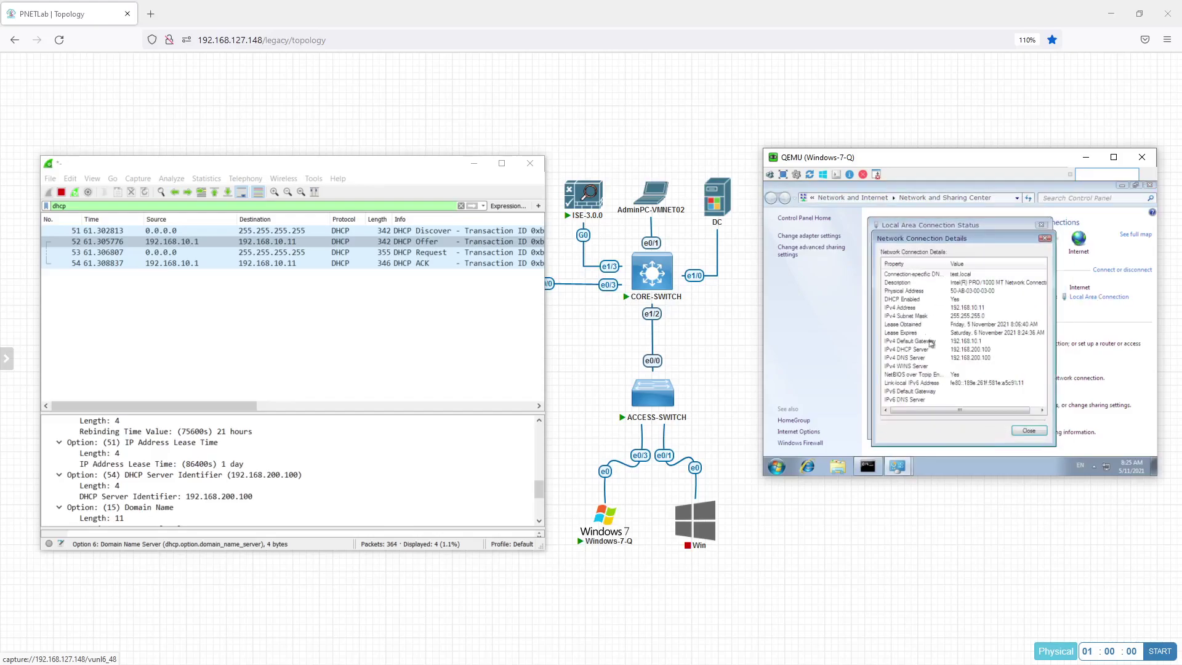
Check the IPv4 DHCP server entry in the Windows 7 client's connection details, and minimize the client and packet capture windows.
left_click(905, 350)
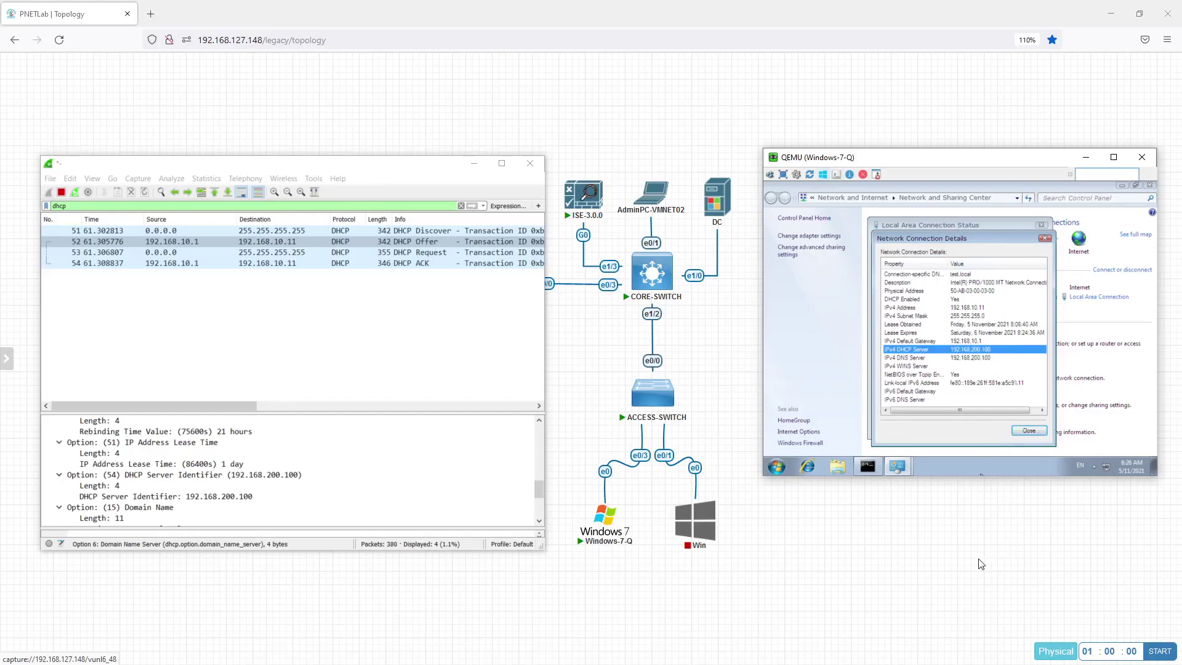
left_click(1086, 158)
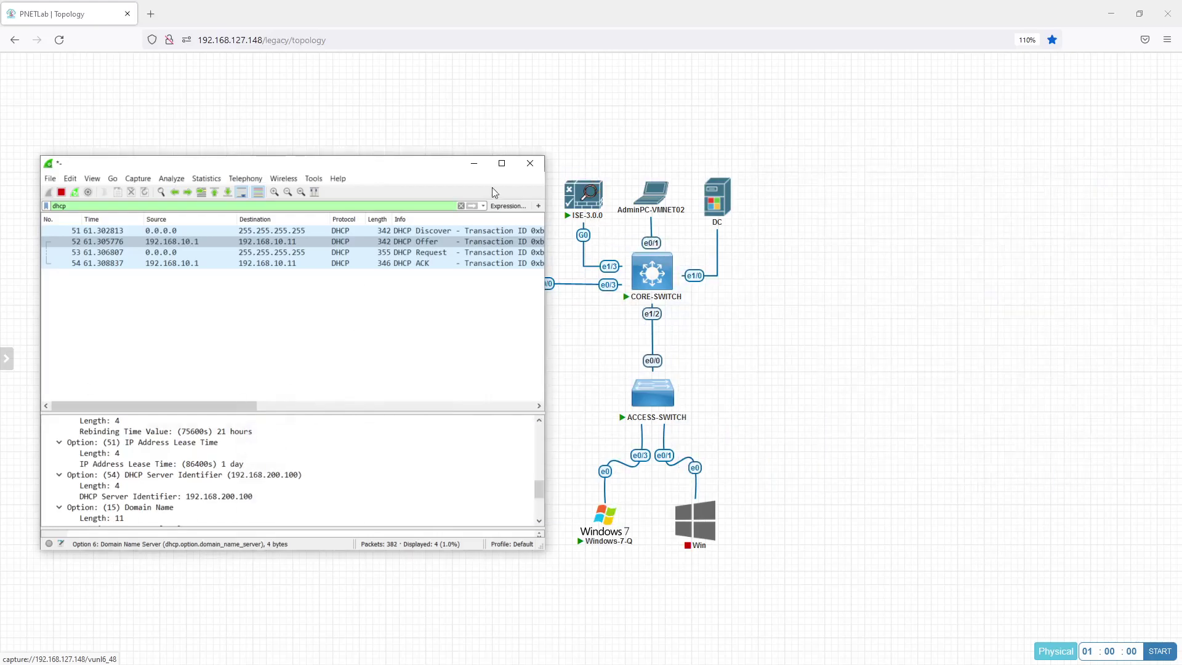
left_click(474, 163)
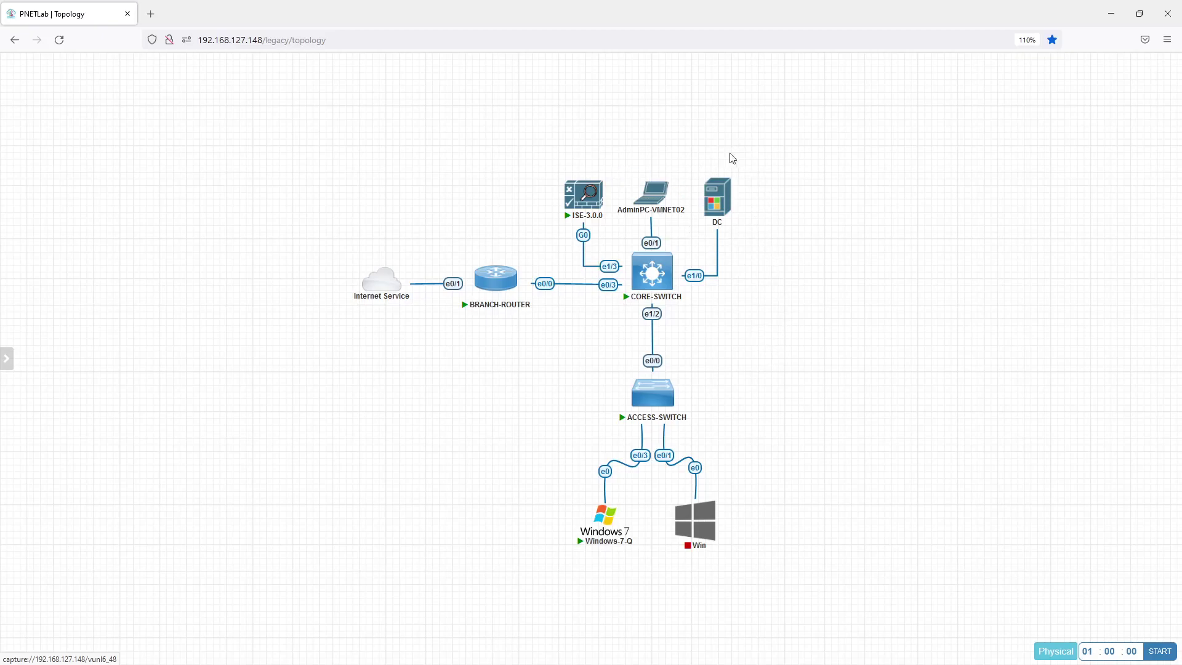
mouse_move(656, 291)
mouse_move(617, 548)
Switch to Notepad++ and write the lines "cmd" and "ipconfig /release" in the blank document.
key("alt+Tab")
double_click(451, 98)
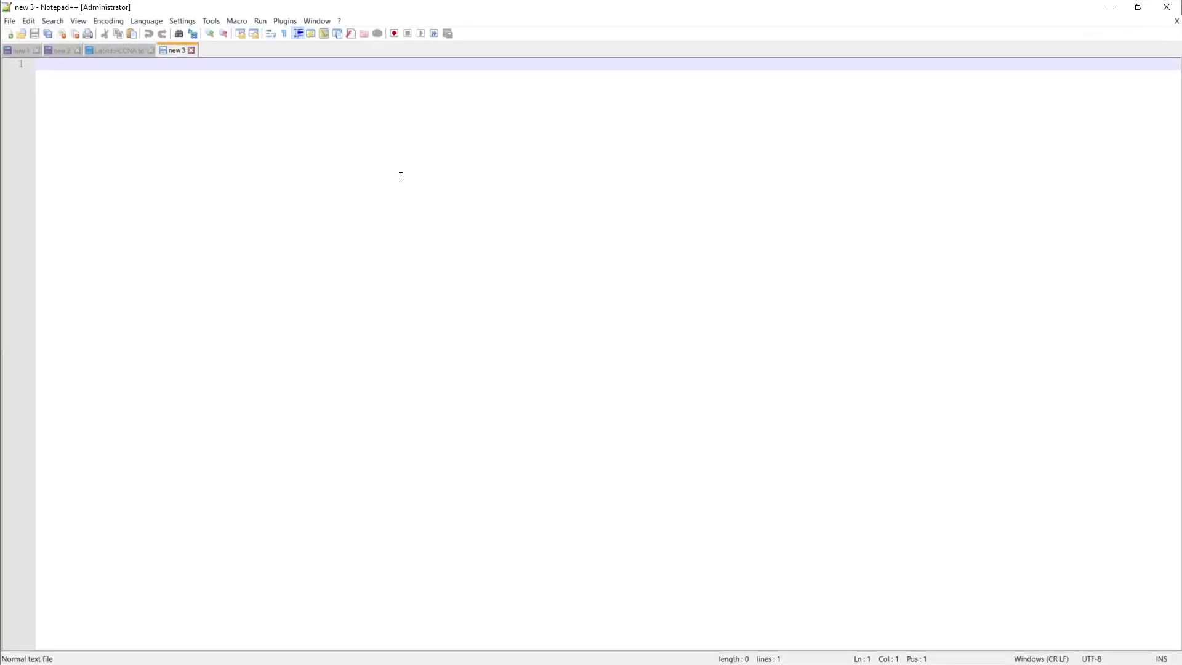
type("cmd")
key("Return")
type("ipconfig /r")
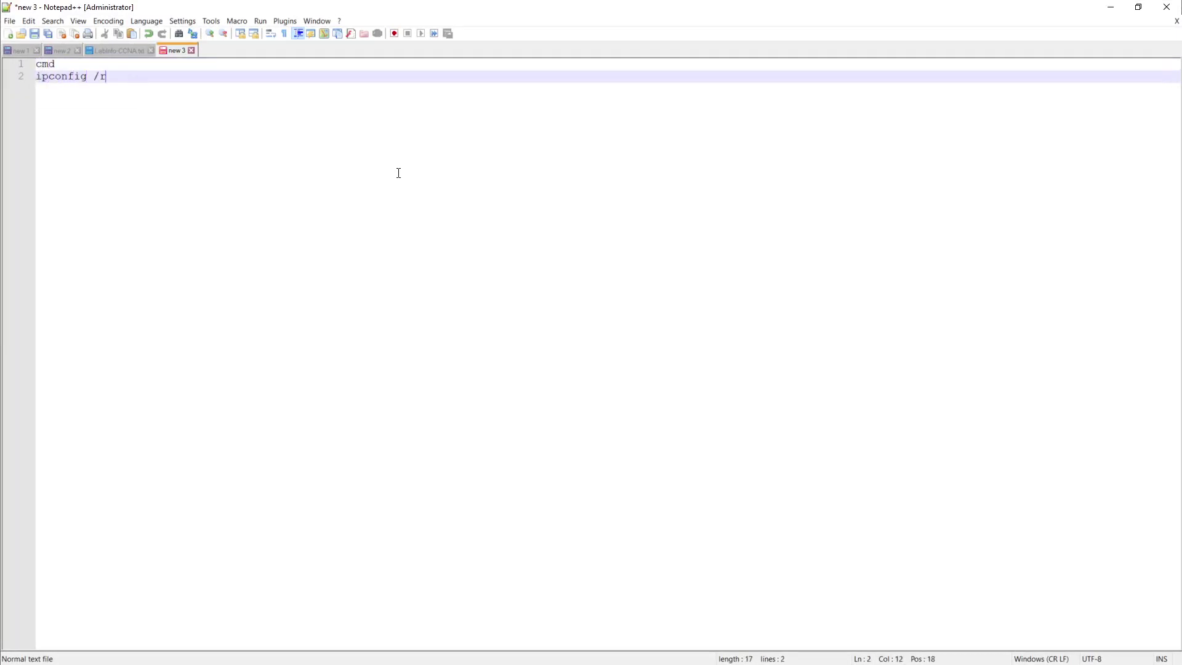
type("elease")
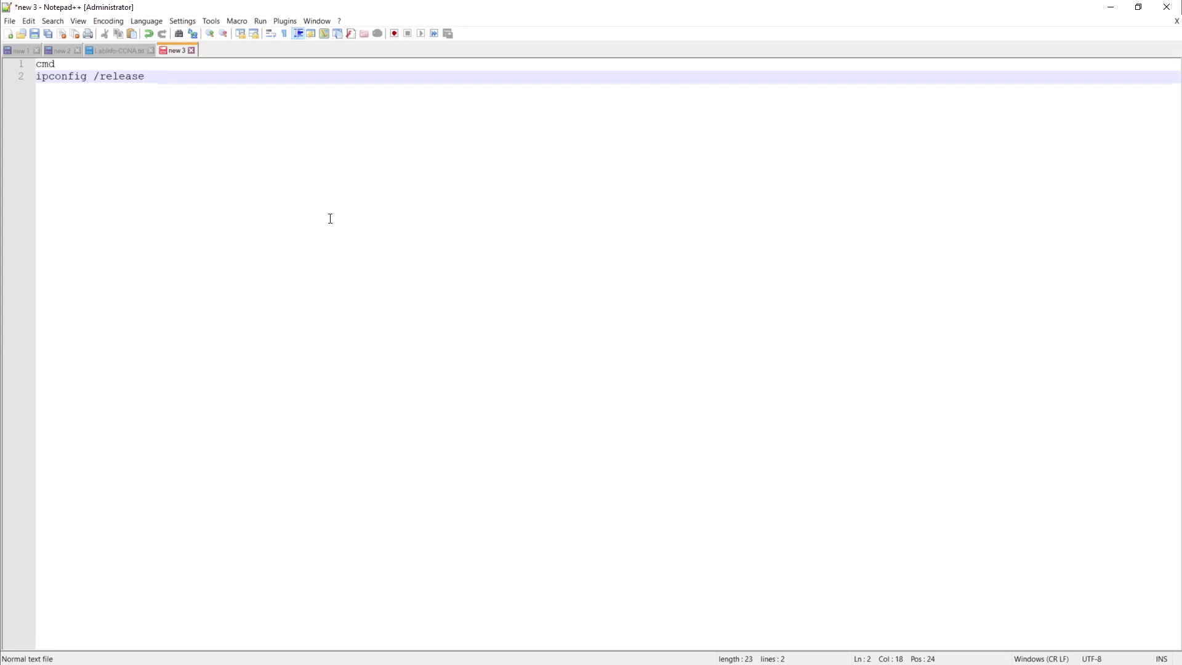
scroll(330, 218, "up", 10)
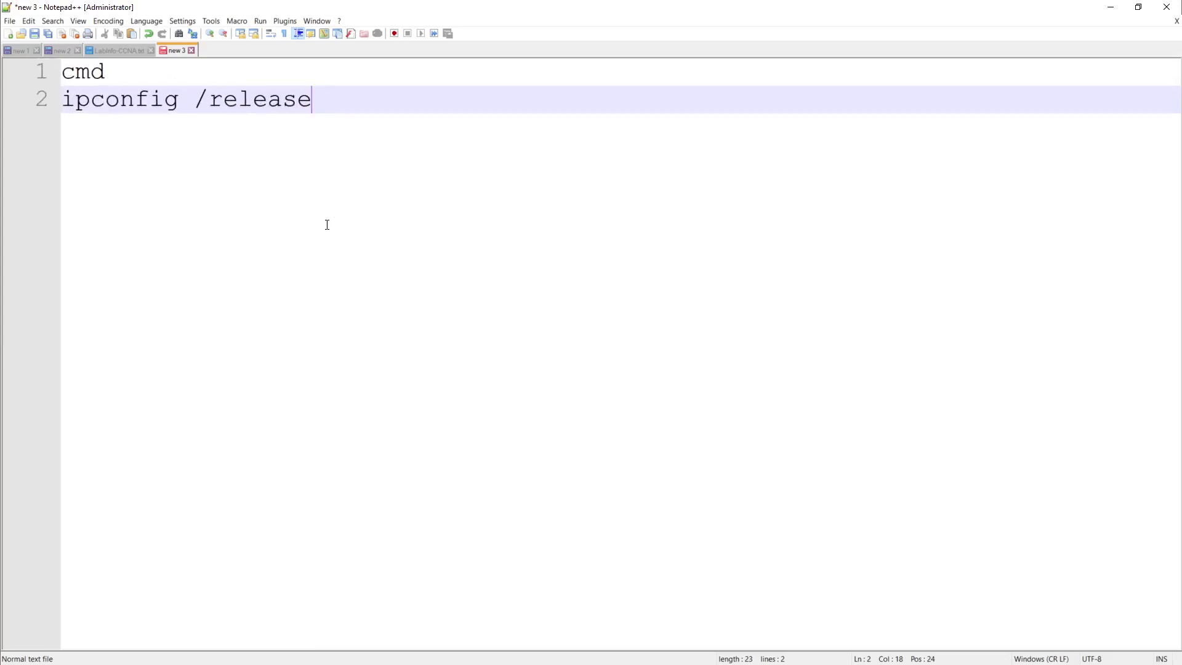
Add an "ipconfig /renew" line to the notes with "!" separator lines before and after it.
key("Return")
type("!")
key("Return")
type("ip")
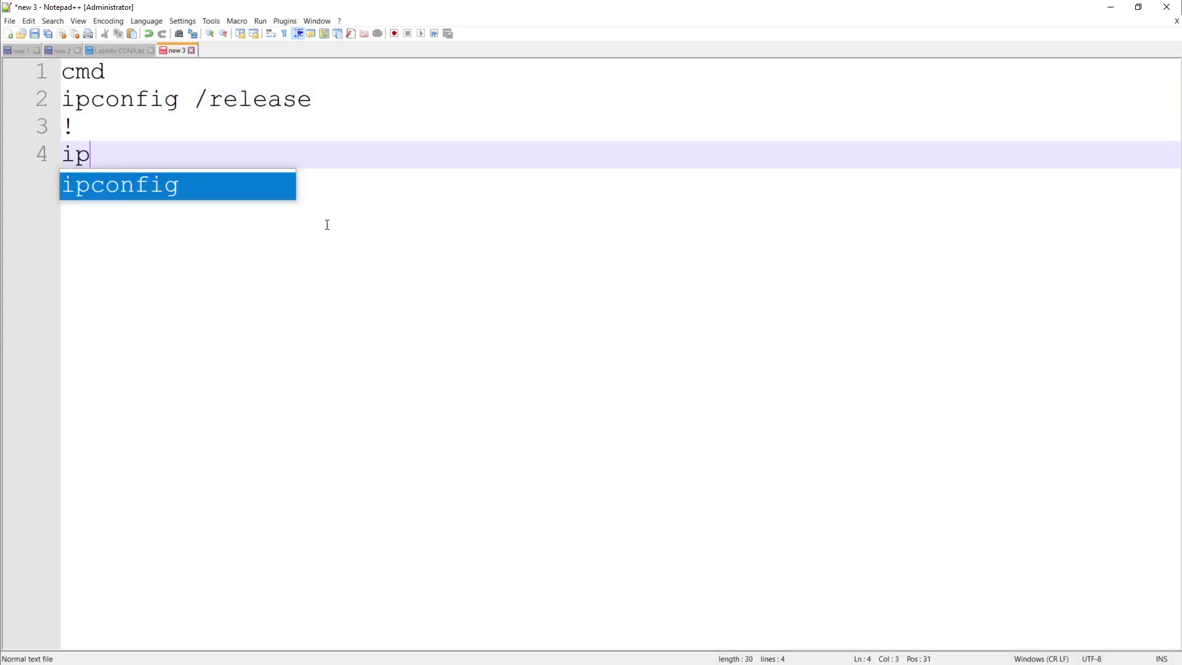
type("config /renew")
key("Return")
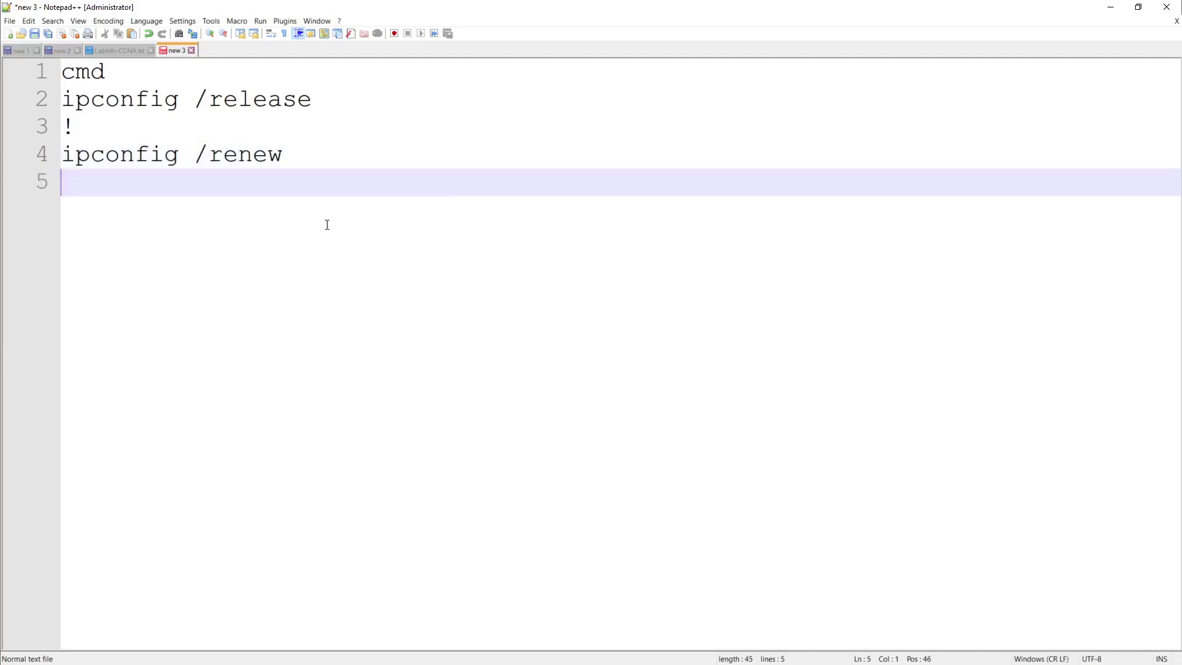
key("Return")
key("BackSpace")
type("!")
key("Return")
key("Return")
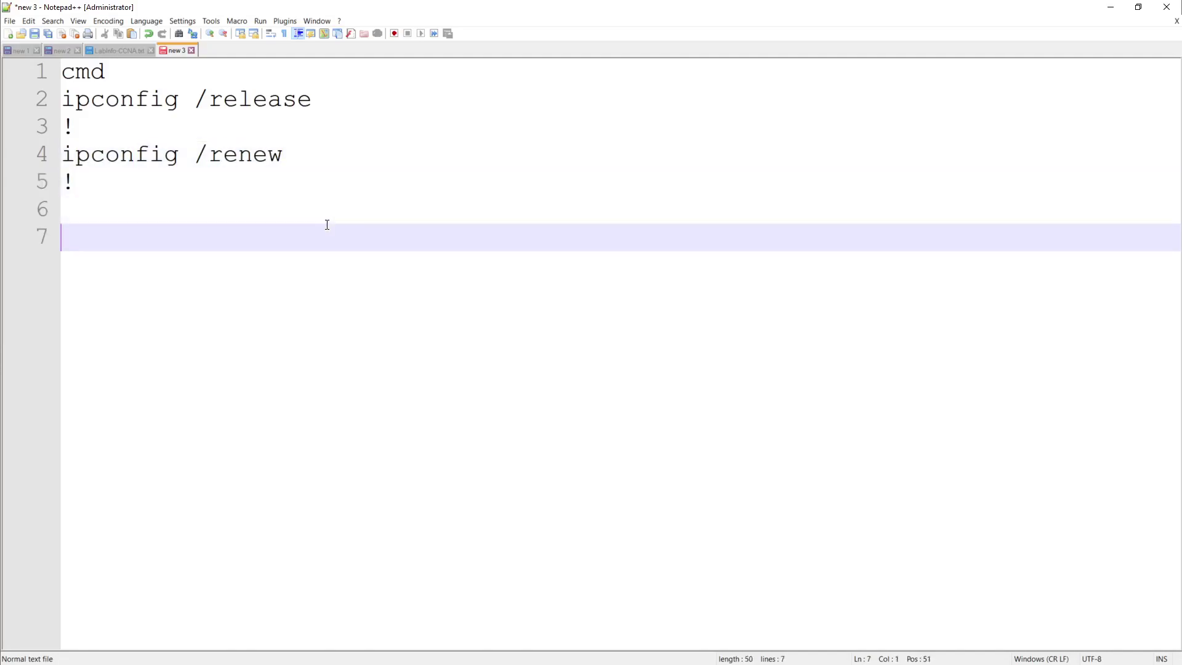
Add the service commands "net stop dhcp" and "net start dhcp" on separate lines at the end of the notes.
type("net stop dhcp")
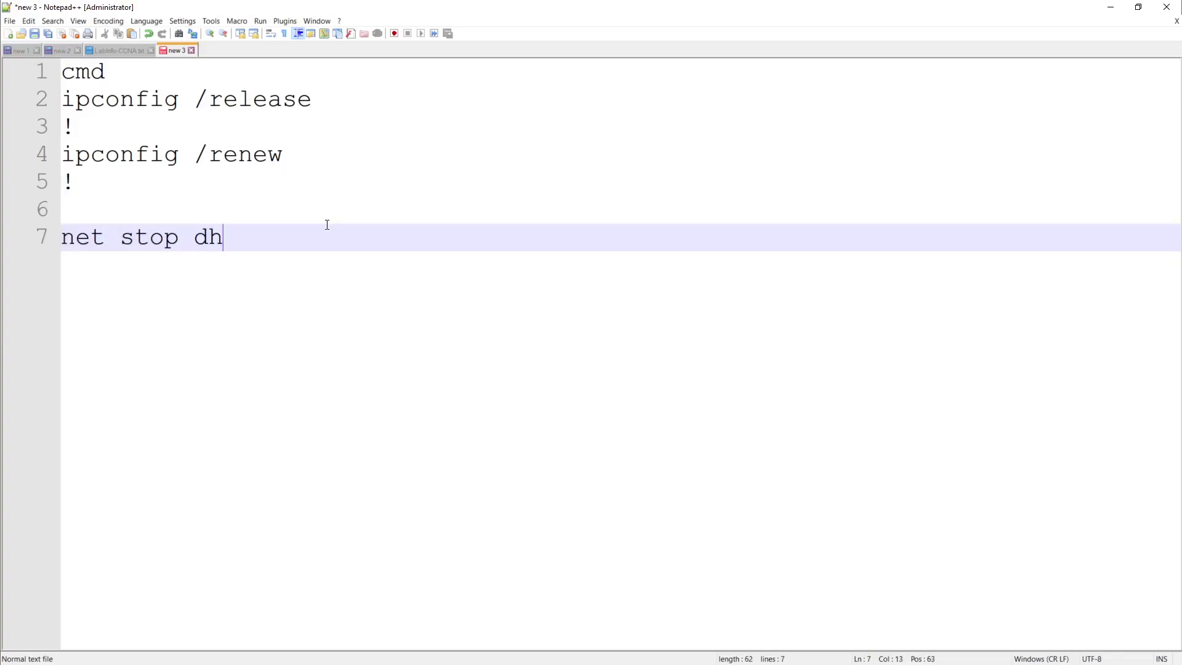
key("Return")
type("net start dhcp")
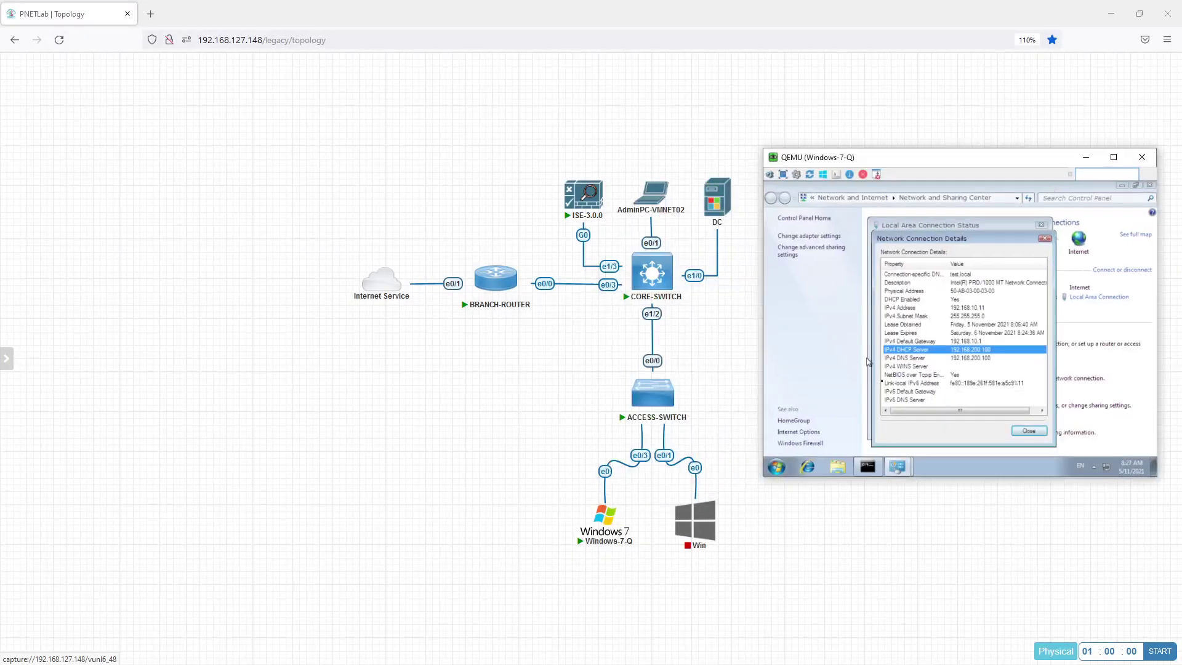
Close the connection dialogs on the Windows 7 client, and run ipconfig /release and ipconfig /renew in its command prompt.
left_click(1029, 430)
left_click(1031, 431)
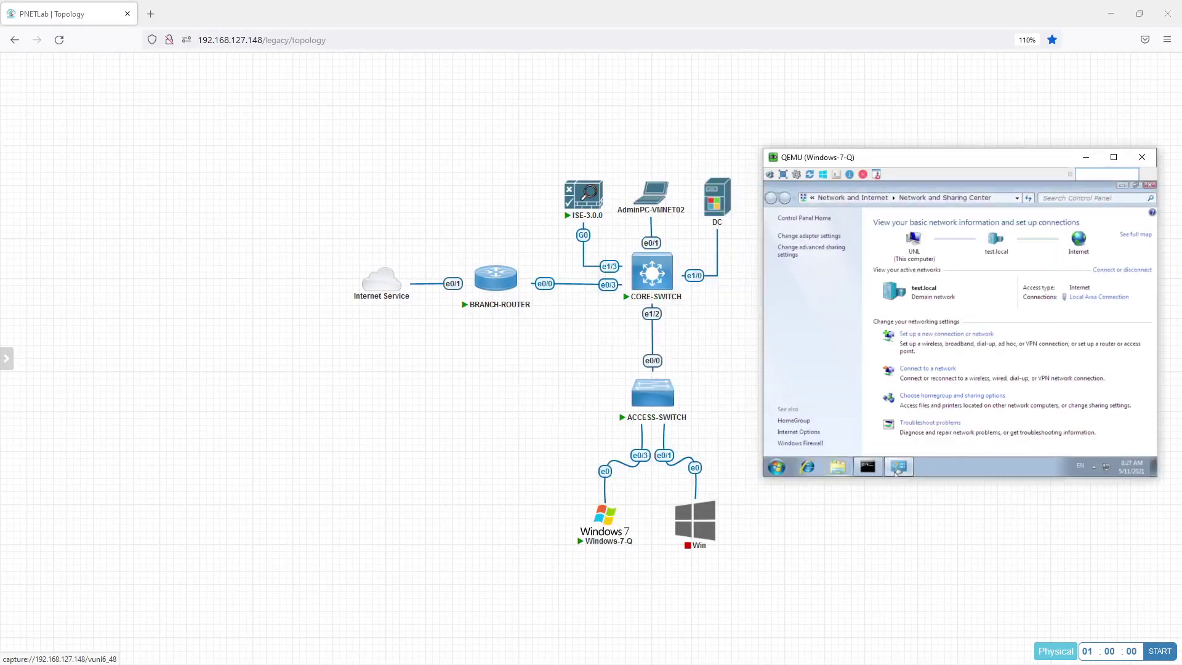
left_click(874, 468)
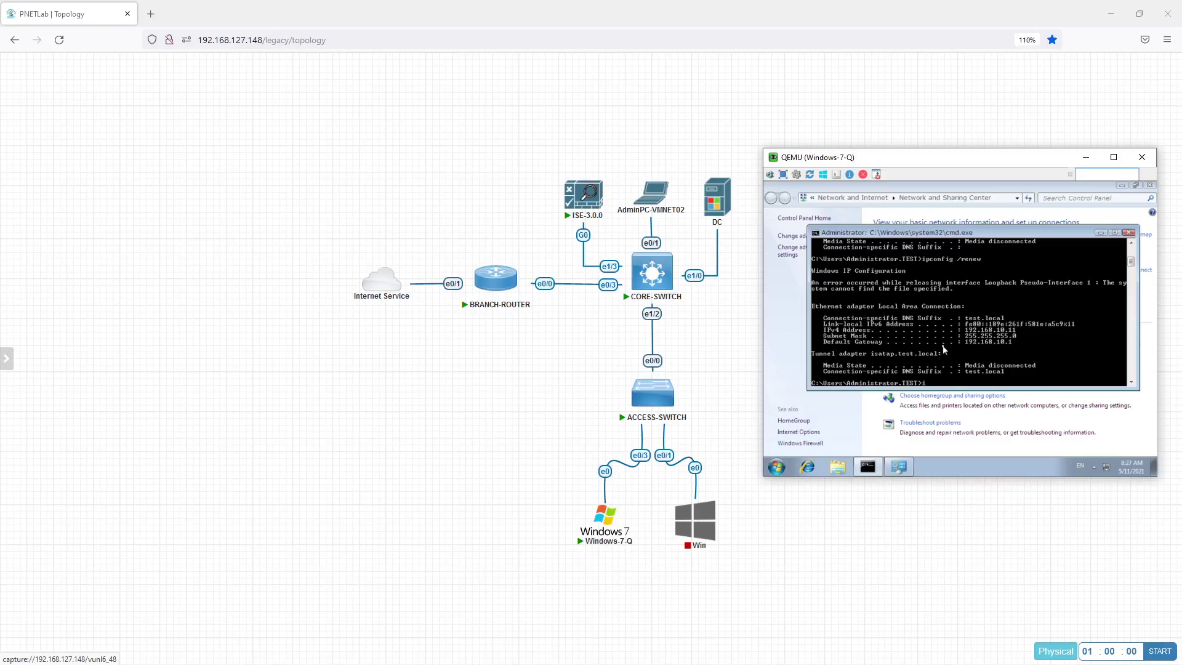
type("ipconfig /release")
key("Return")
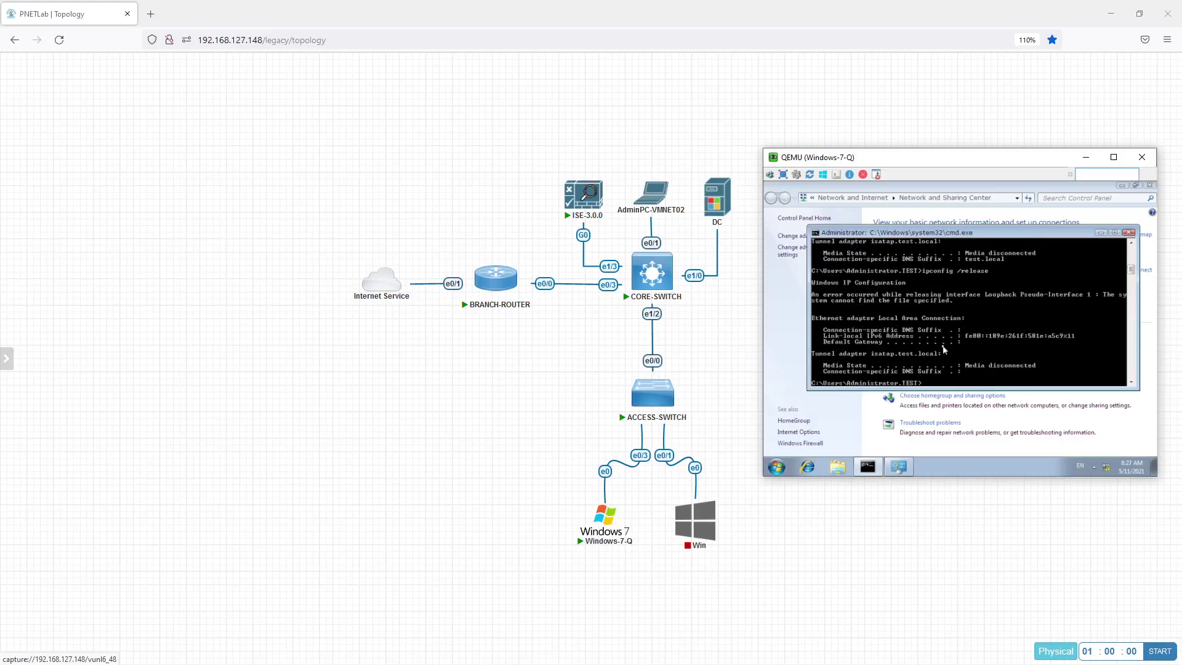
type("ipconfig /renew")
key("Return")
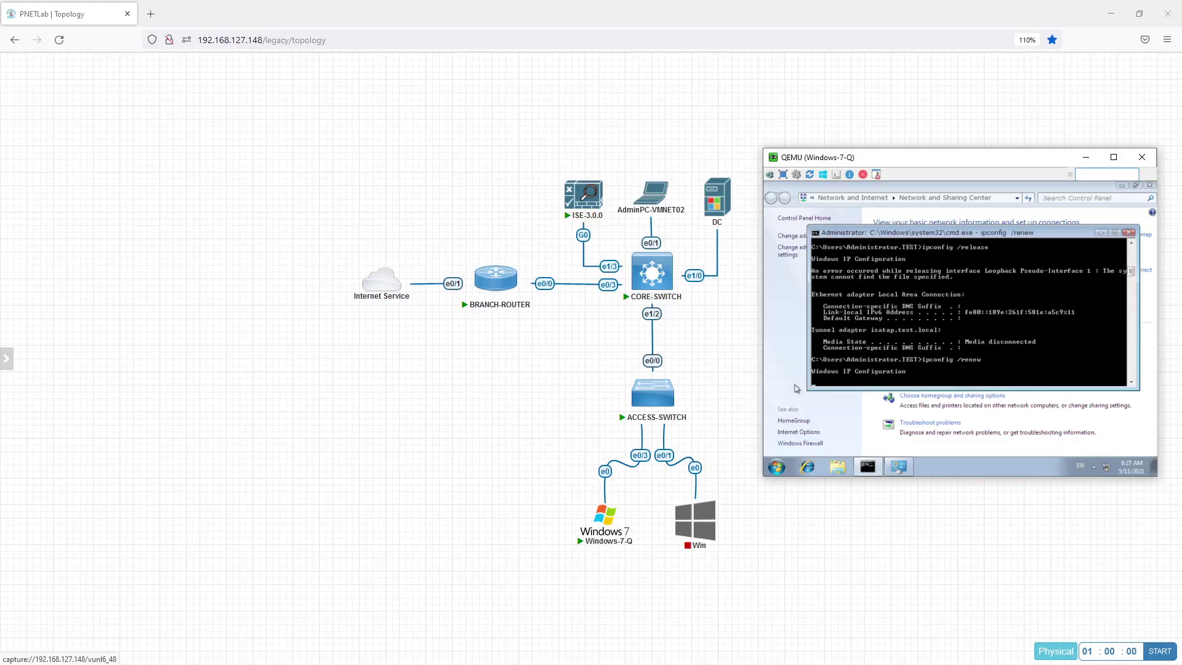
Examine the Requested IP Address and Host Name options of DHCP Discover packet 498 in the Wireshark capture.
key("alt+Tab")
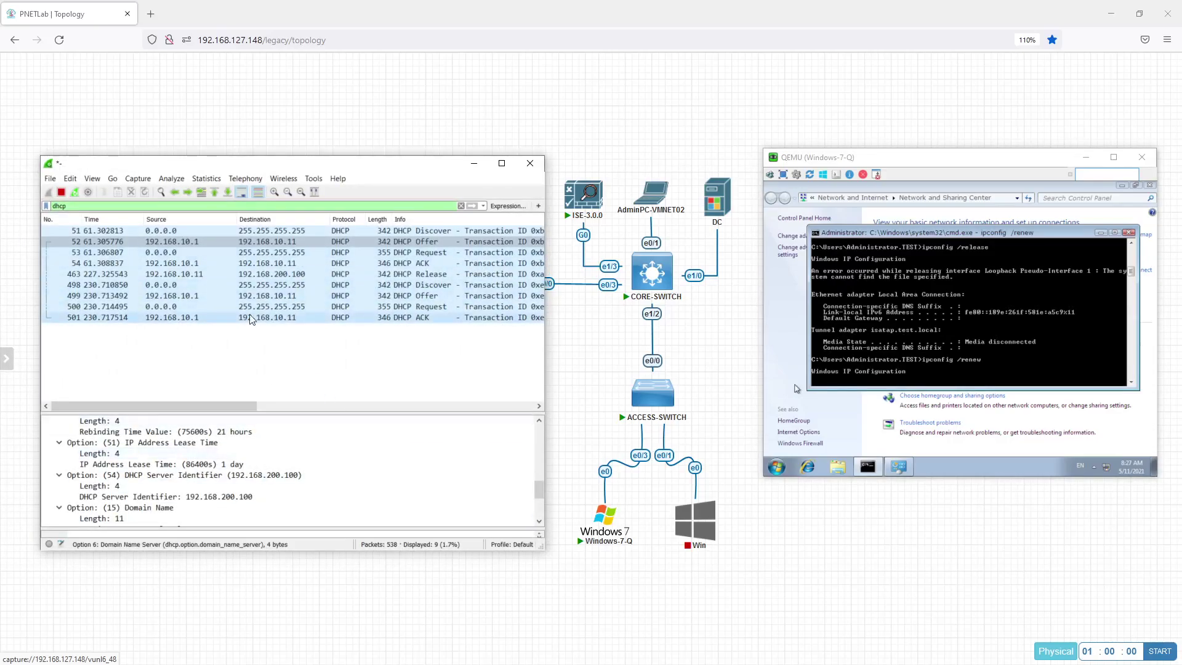
left_click(434, 285)
scroll(259, 485, "down", 2)
scroll(259, 485, "down", 2)
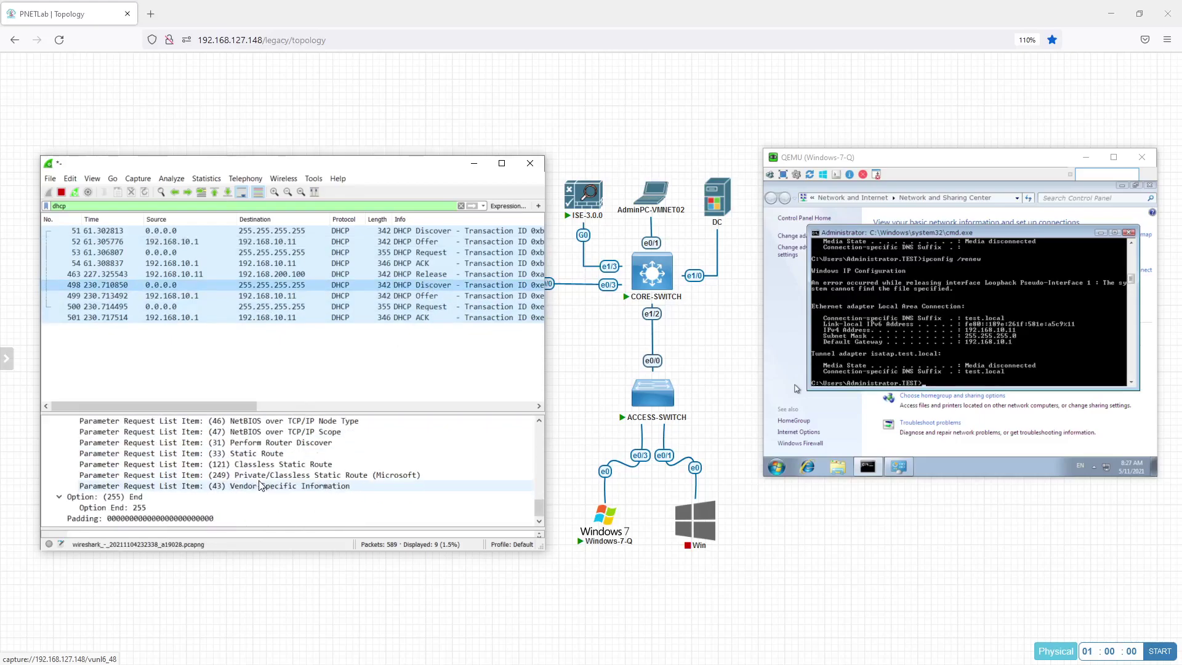
scroll(255, 494, "up", 2)
scroll(304, 501, "up", 4)
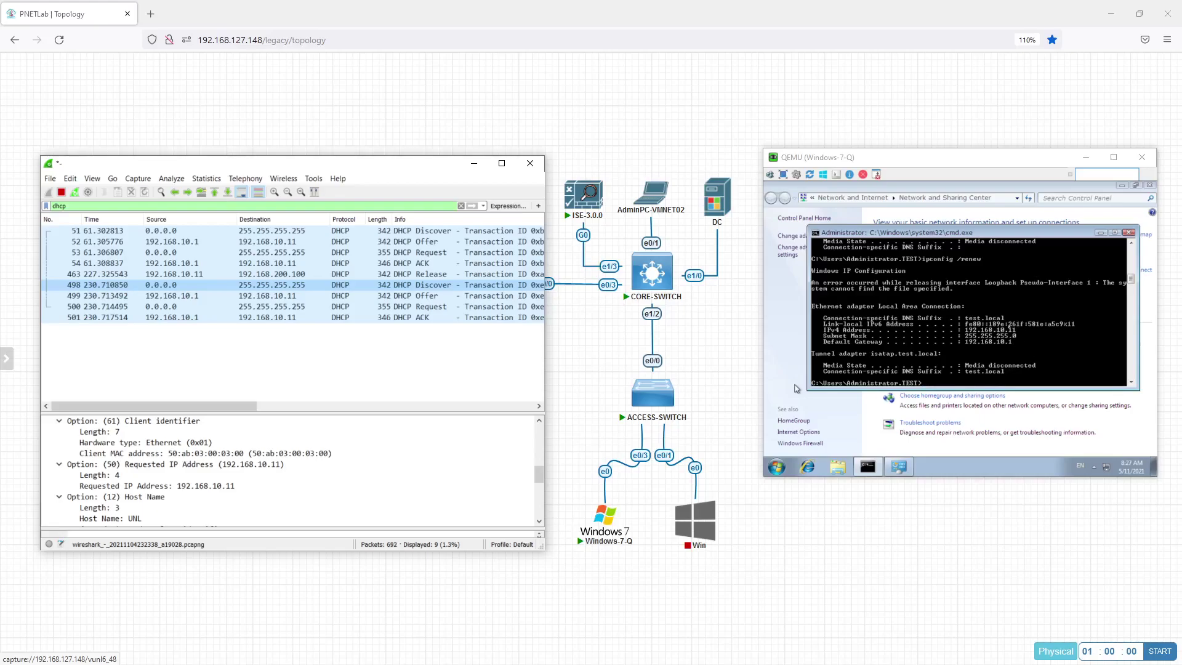
Restart the Windows 7 client's DHCP Client service by running net stop dhcp and net start dhcp in the command prompt.
mouse_move(610, 516)
left_click(797, 389)
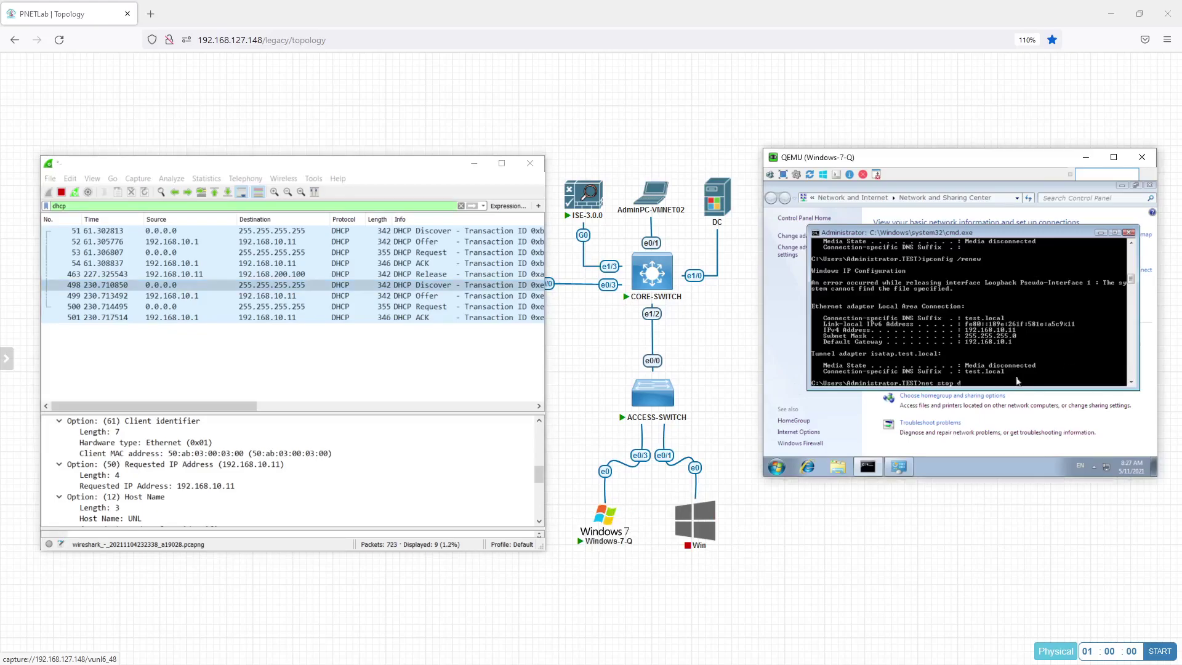
key("Return")
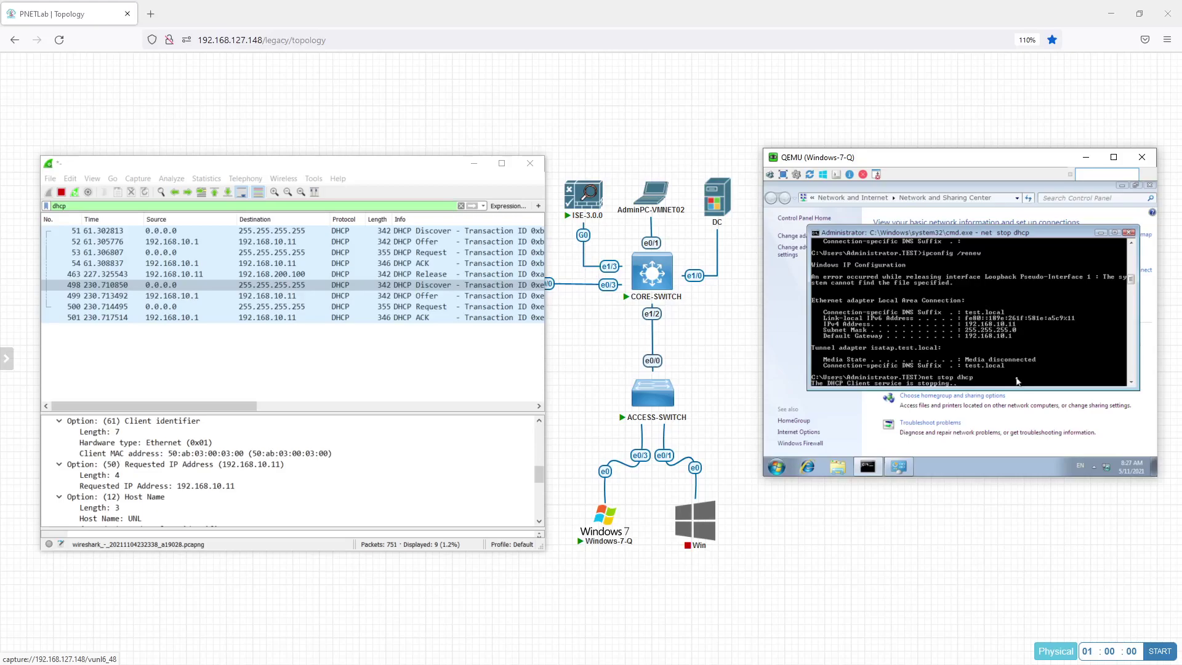
key("Return")
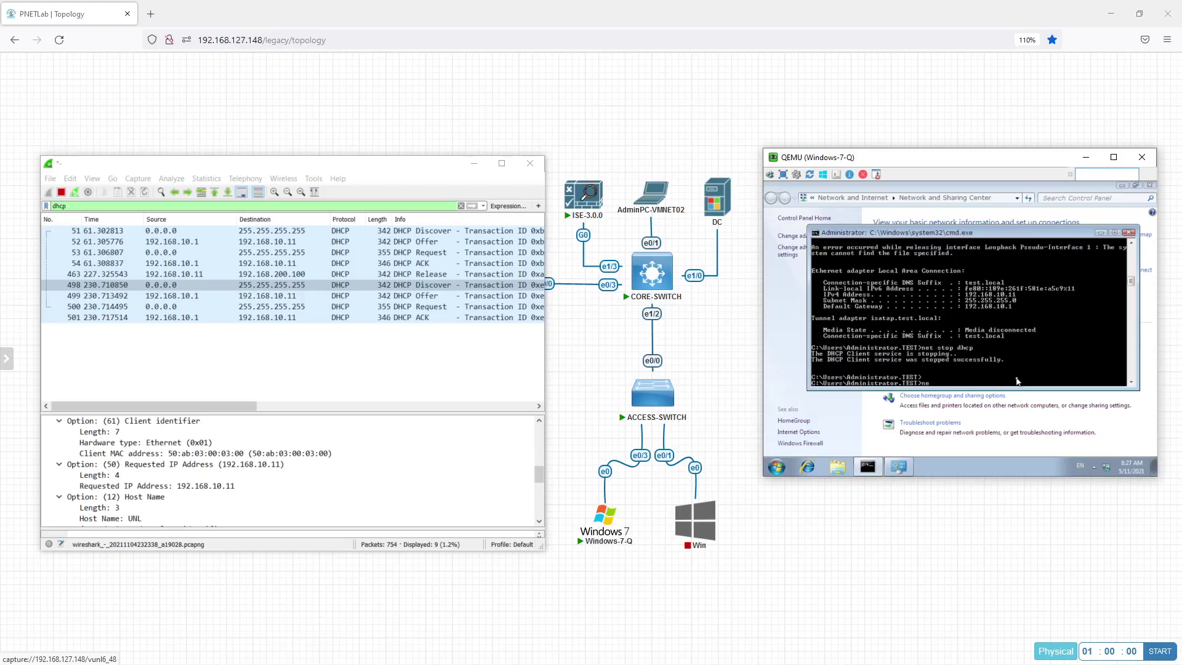
type("net start dhcp")
key("Return")
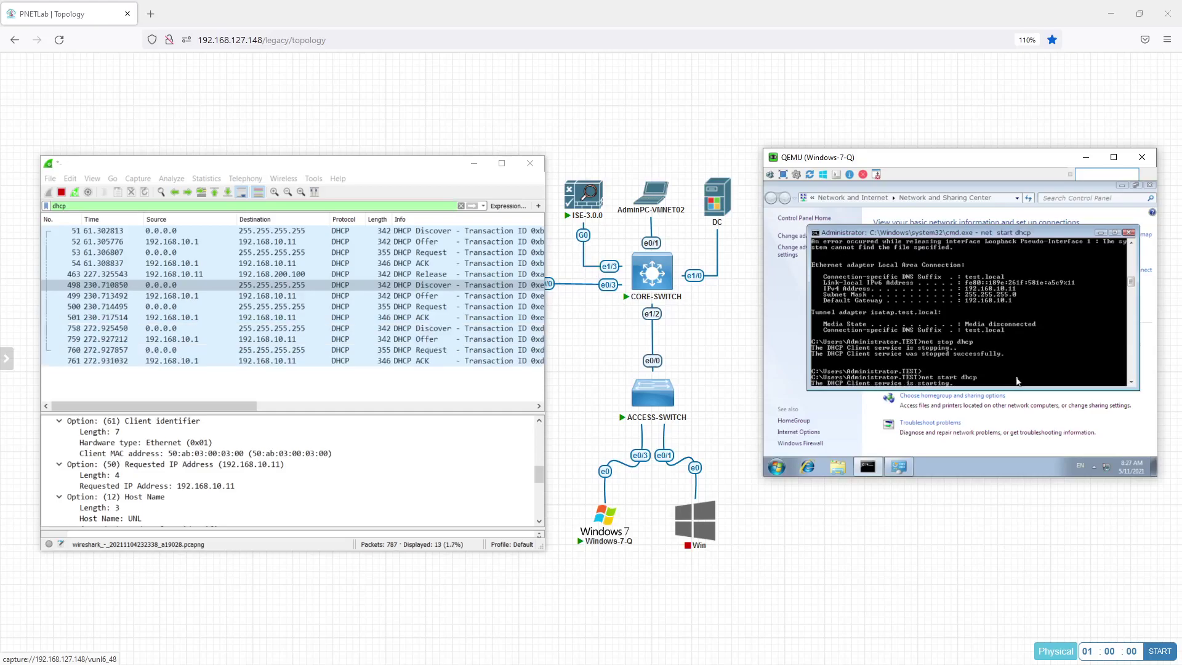
key("Return")
key("Return")
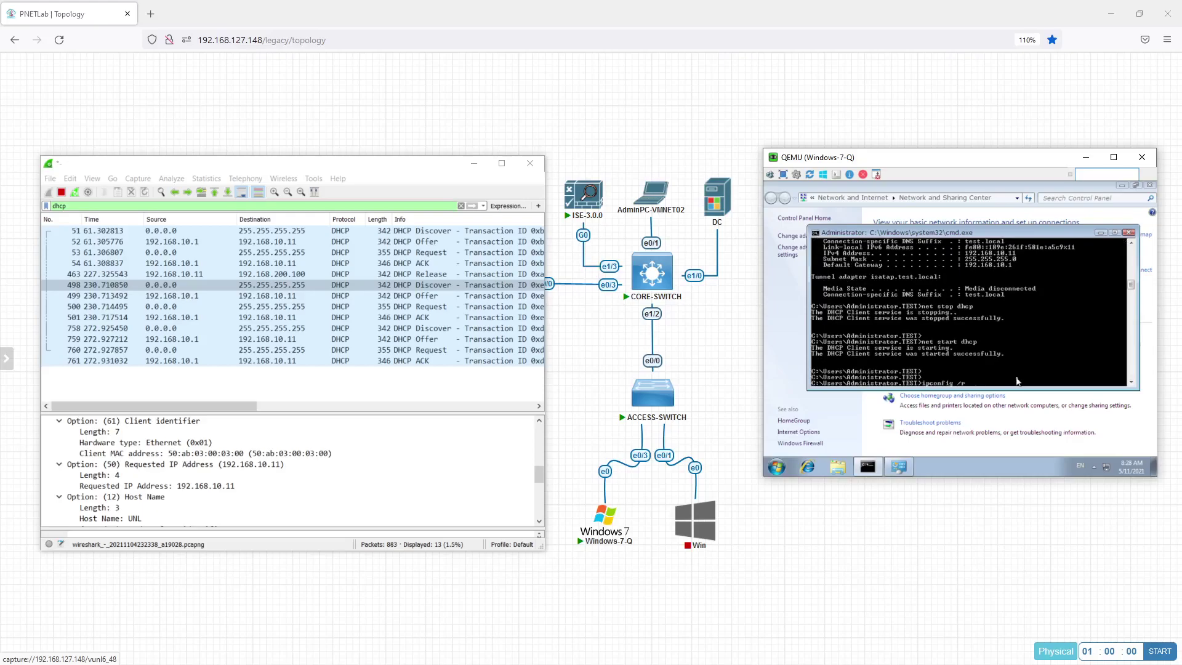
Release and renew the Windows 7 client's address again with ipconfig /release and ipconfig /renew.
type("ipconfig /release")
key("Return")
type("ipconfig /relea")
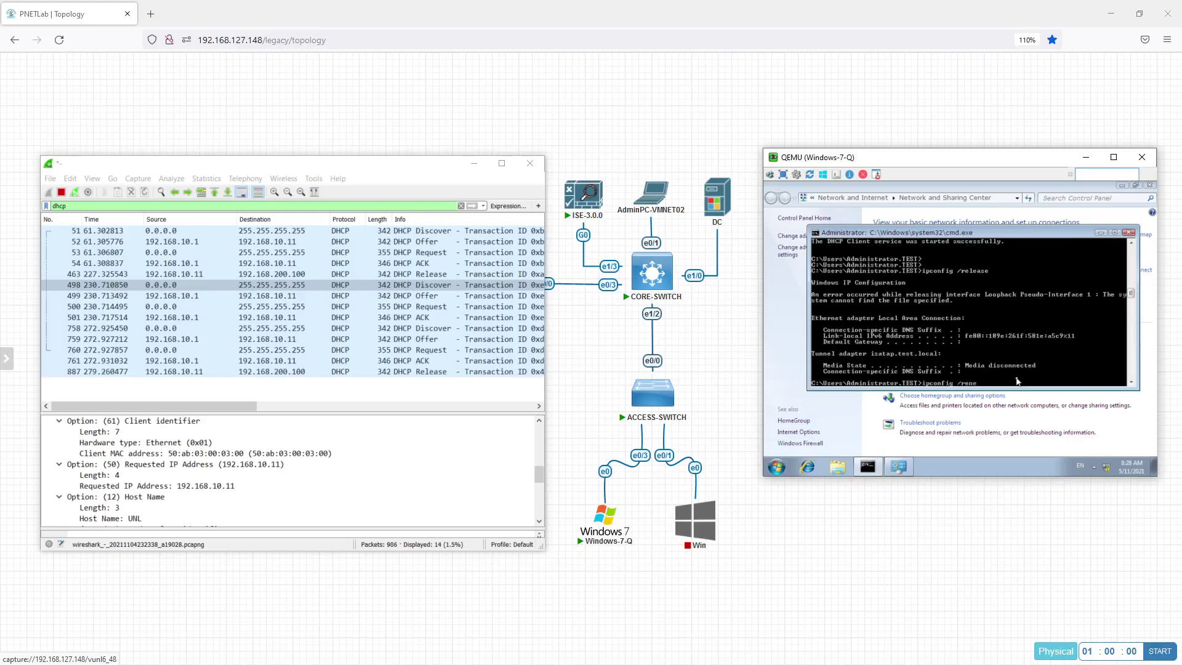
type("w")
key("Return")
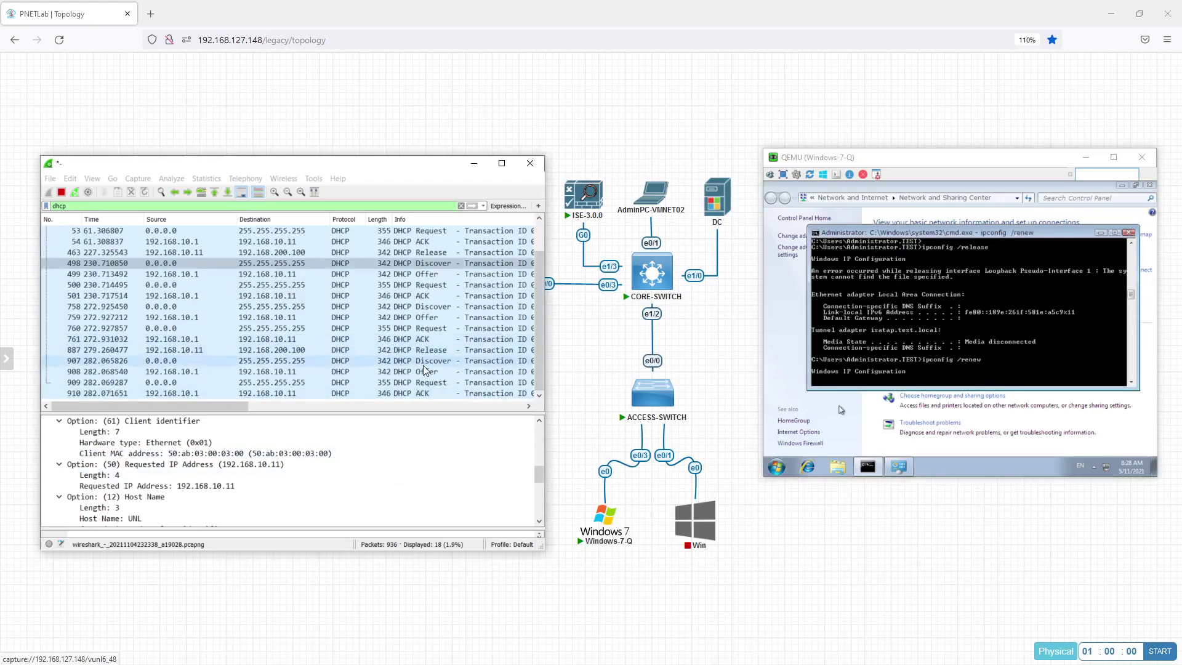
Open DHCP Discover packet 907 in its own window, enlarge the details area, and check the "Your (client) IP address" field.
double_click(424, 363)
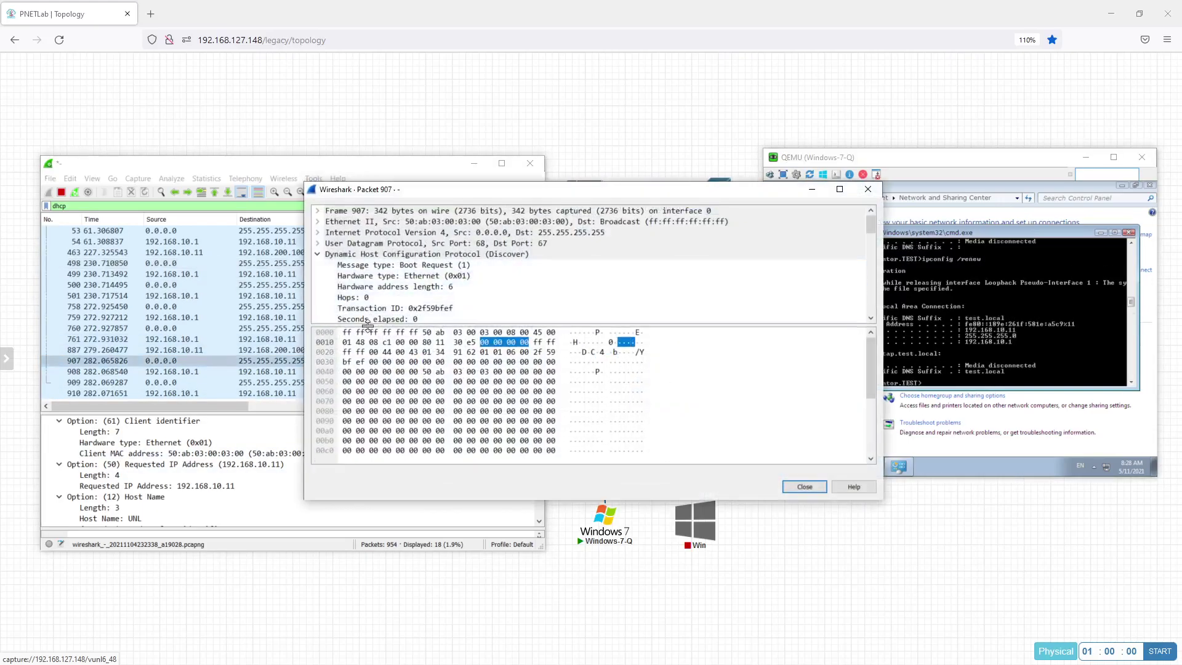
left_click_drag(368, 325, 380, 468)
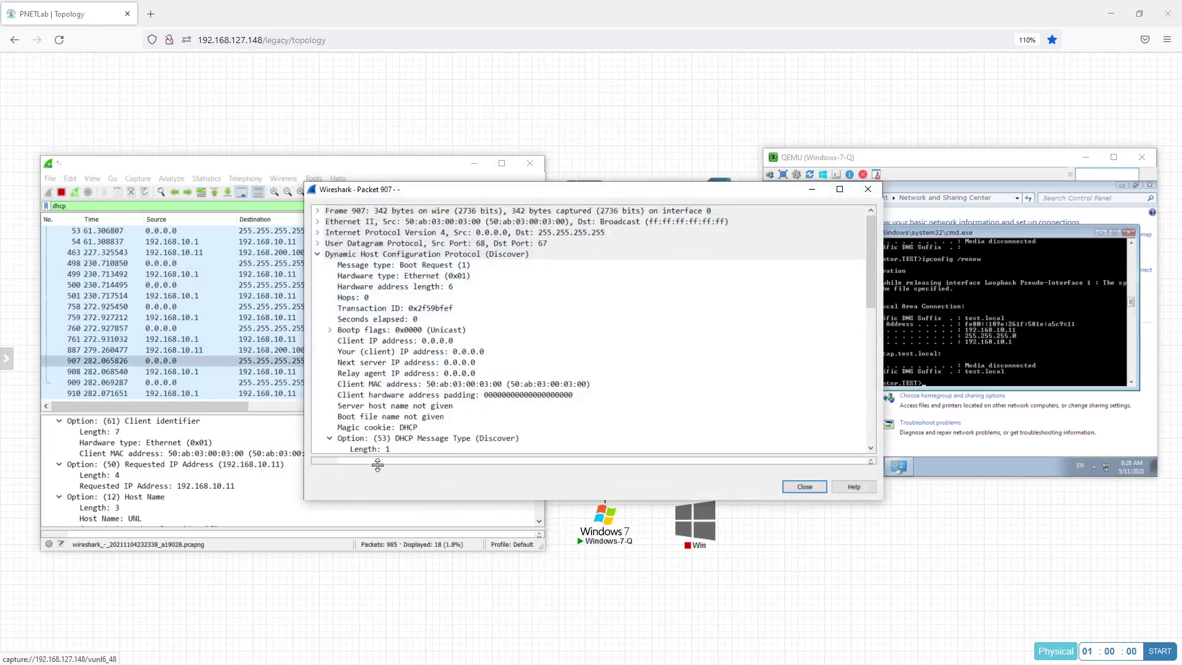
left_click(407, 355)
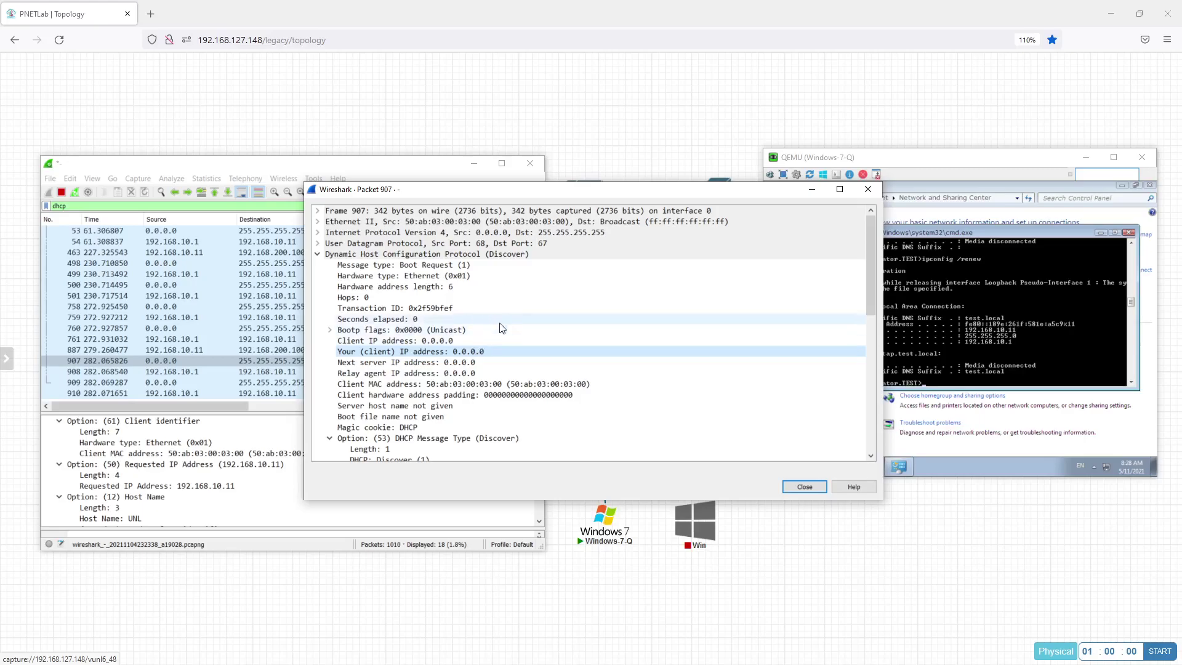
left_click(868, 190)
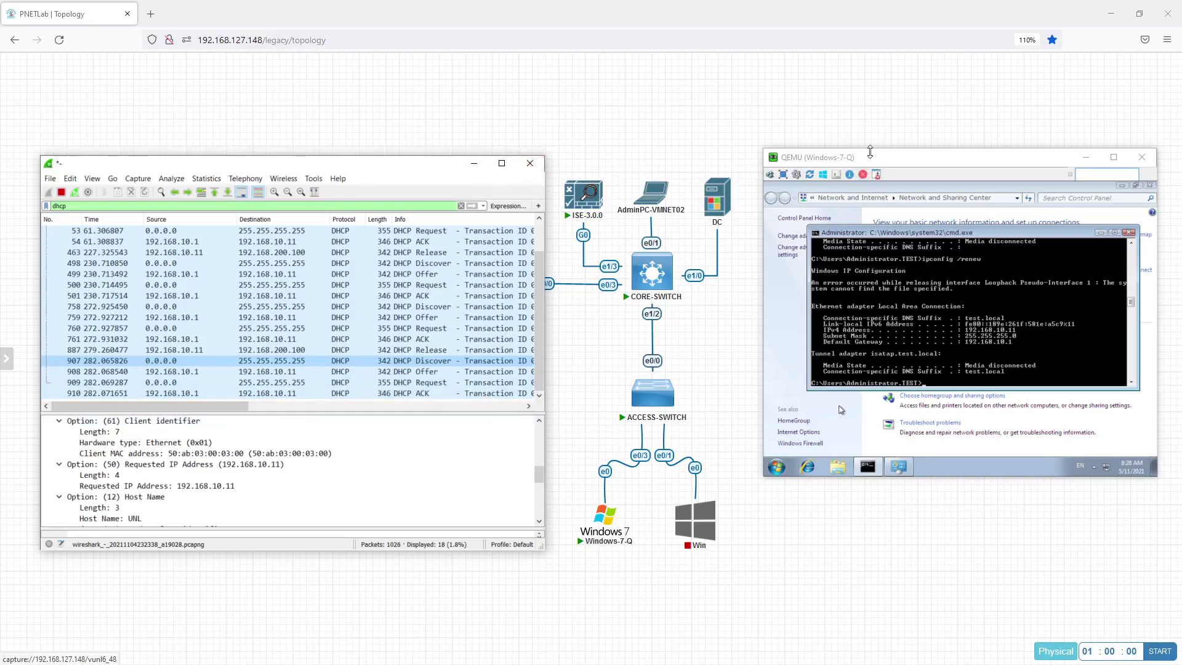
Move the client and capture windows apart, and shift Server3 slightly within its box in the Cisco Packet Tracer topology.
left_click_drag(873, 159, 922, 164)
left_click_drag(378, 169, 303, 160)
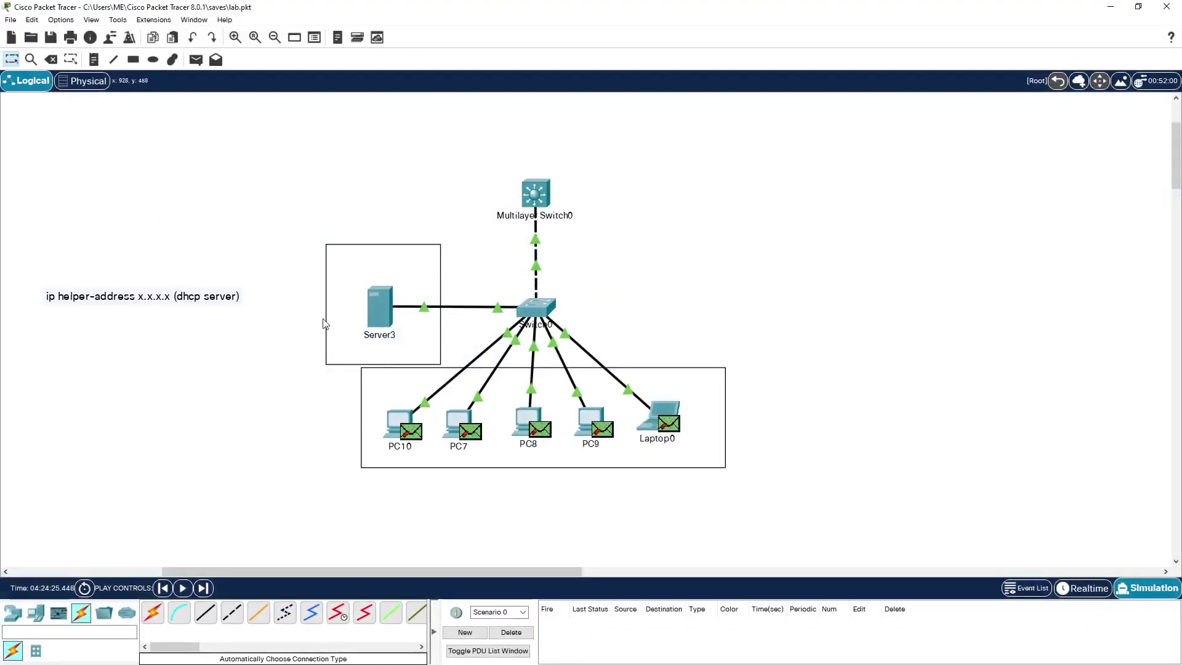
mouse_move(358, 310)
left_mouse_down()
mouse_move(356, 289)
mouse_move(374, 336)
mouse_move(367, 318)
left_mouse_up()
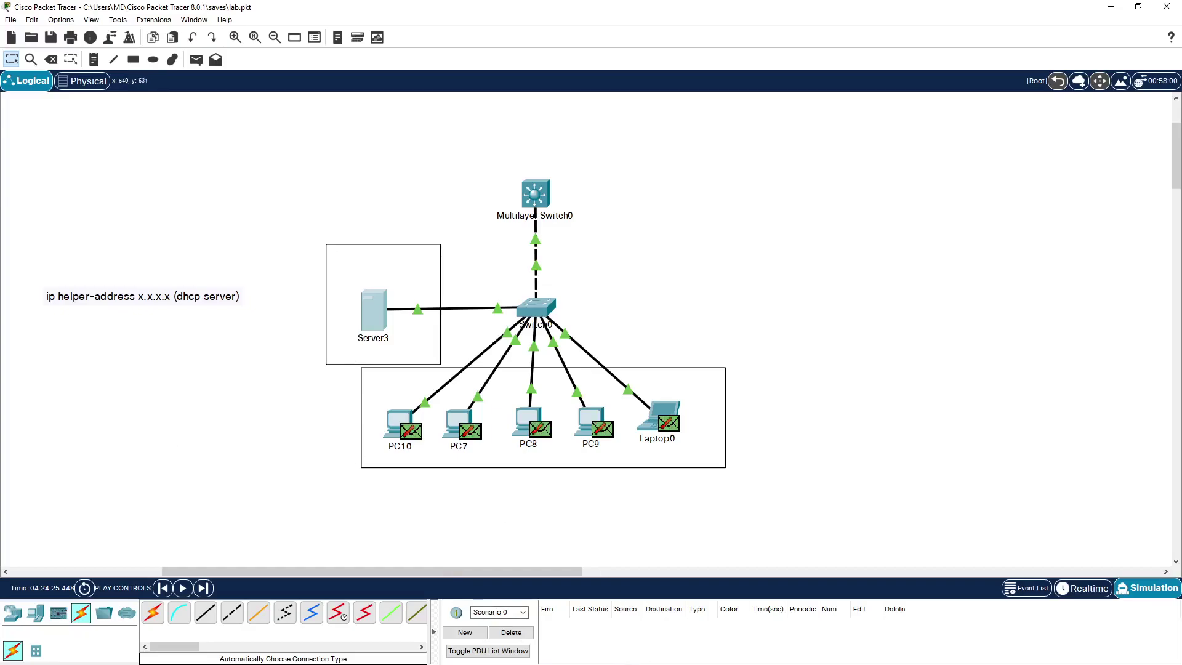
Switch to the Windows Server 2012 virtual machine and view the 192.168.10.11 entry in the VL-10 scope's address leases.
key("alt+Tab")
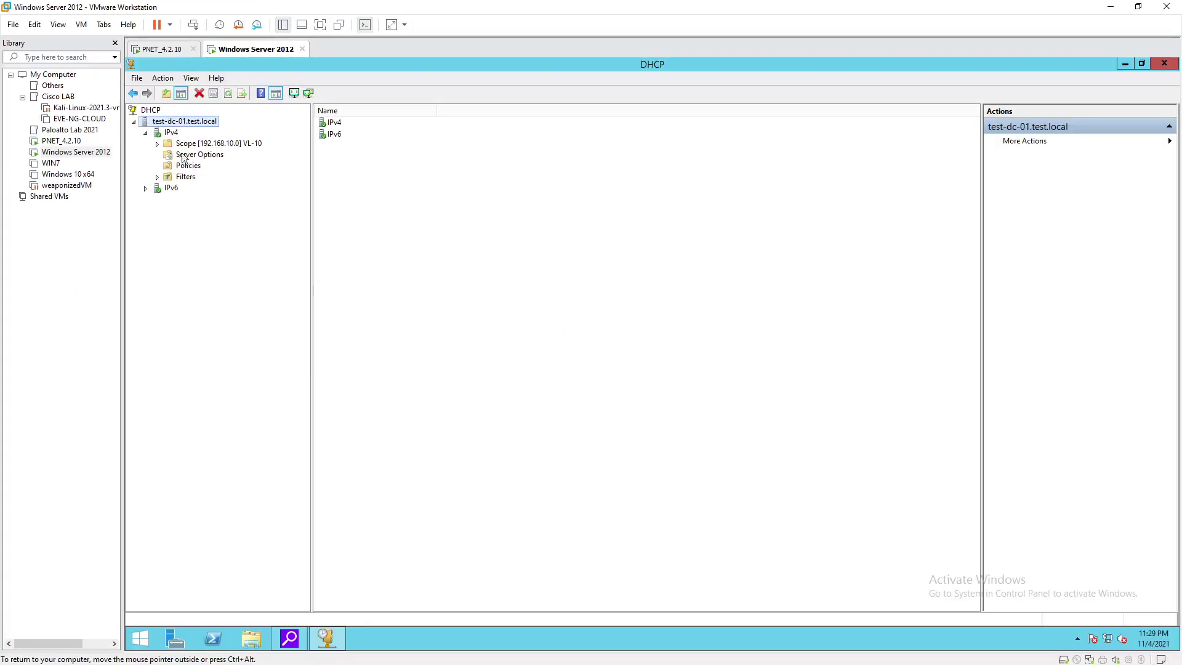
left_click(157, 144)
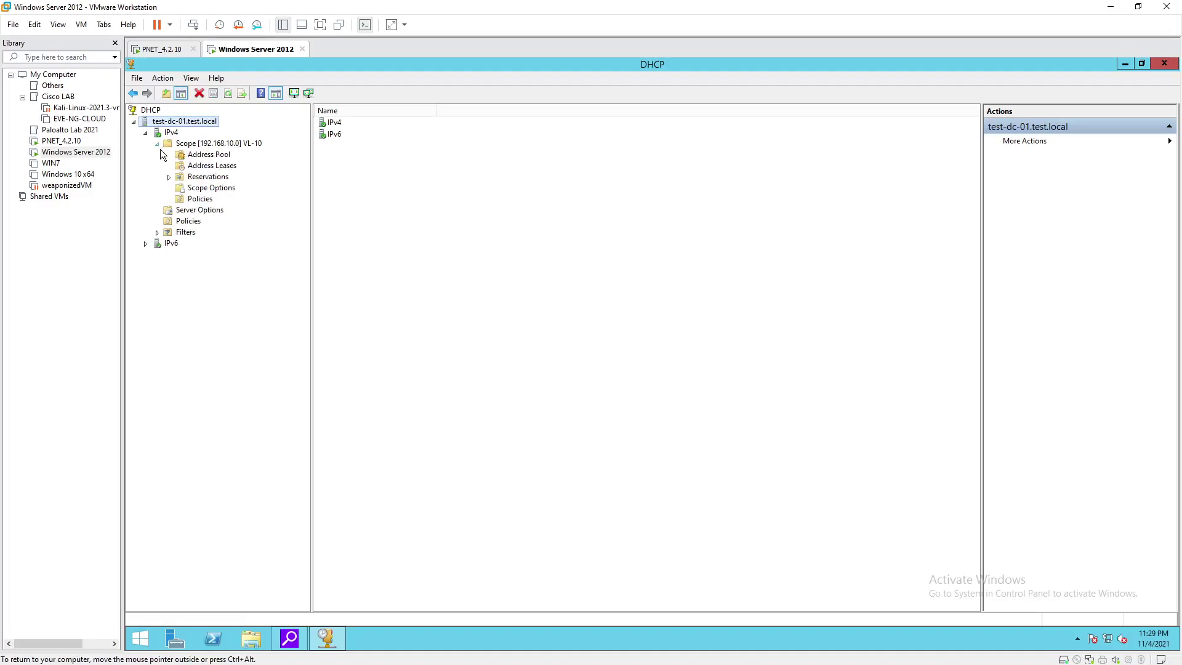
left_click(220, 166)
left_click(362, 123)
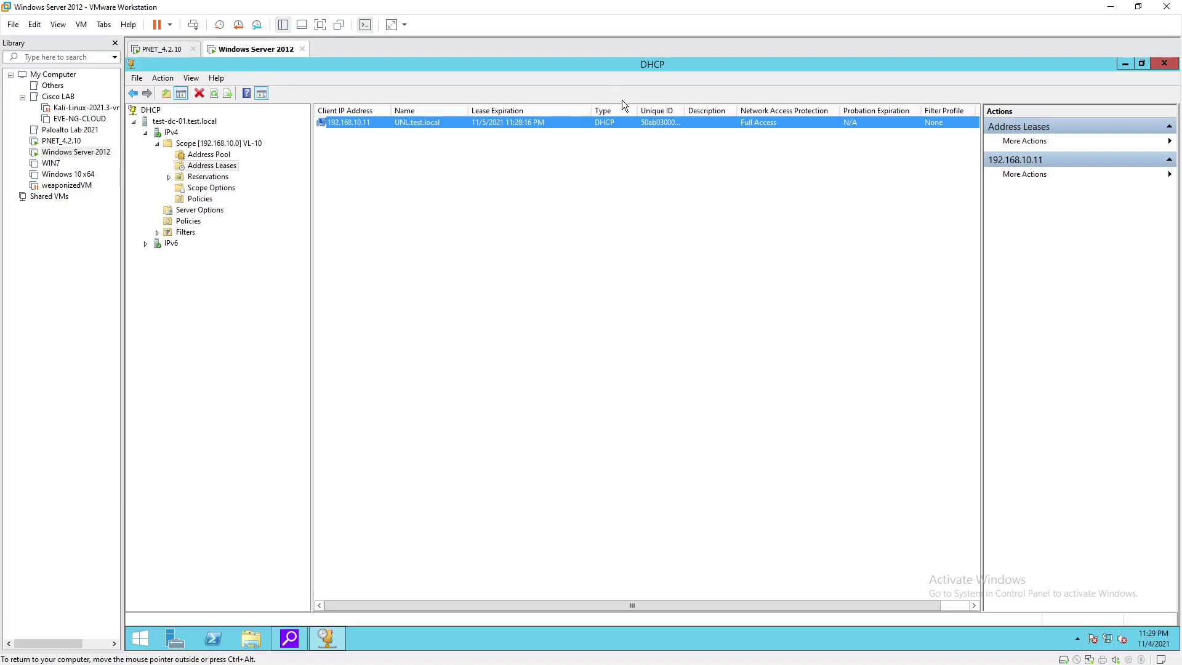
Widen the Unique ID column in the VL-10 address leases and examine the remaining columns of the client's lease.
left_click_drag(684, 111, 721, 110)
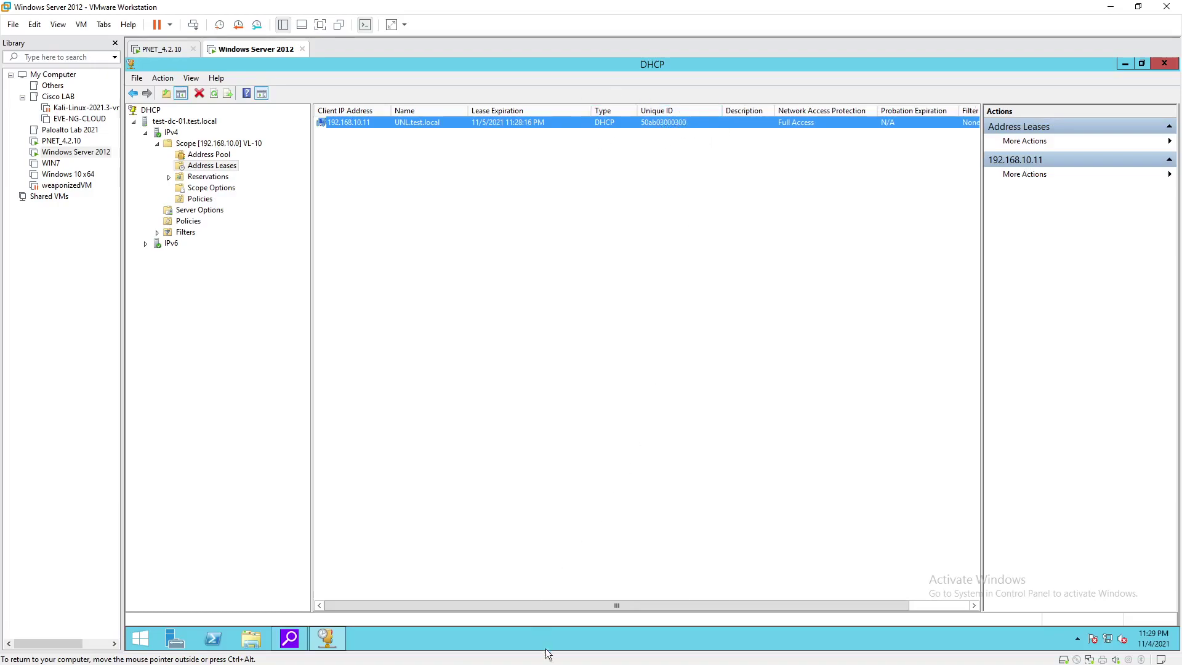
left_click_drag(578, 605, 766, 606)
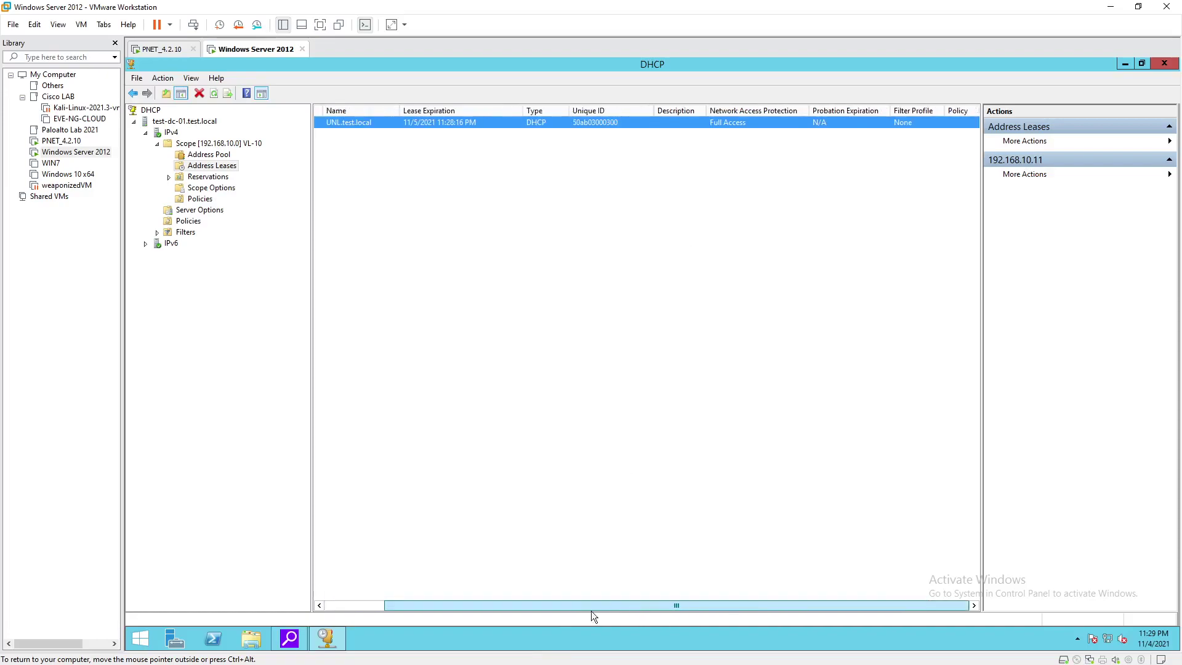
left_click_drag(608, 606, 548, 606)
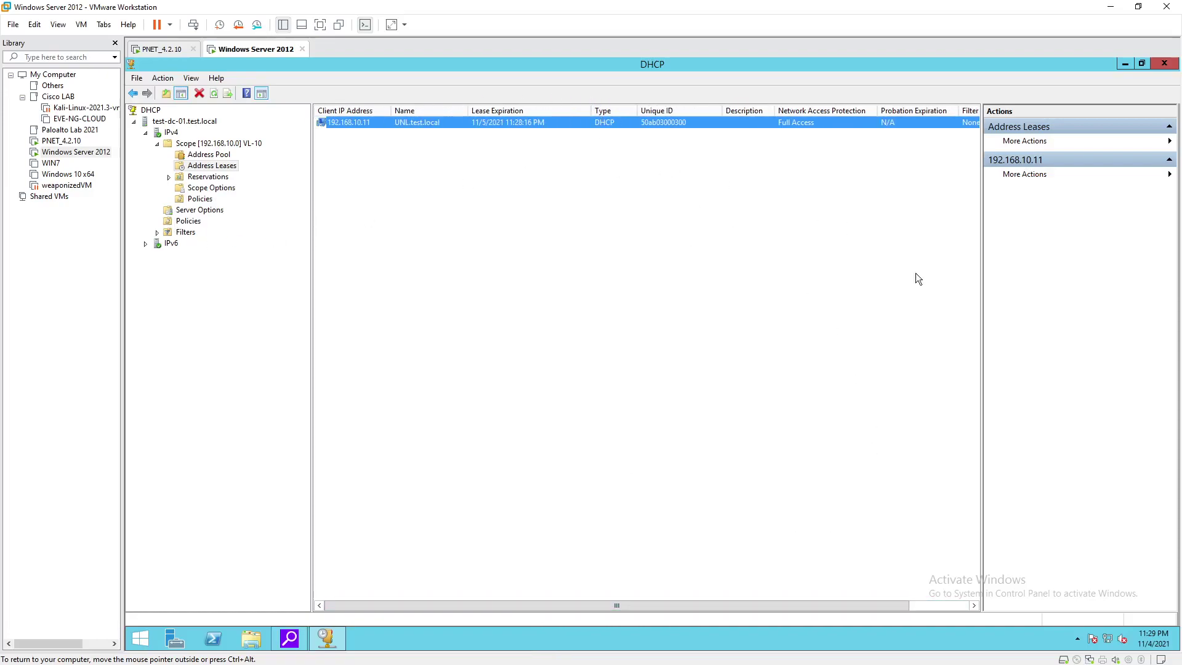
Add the 192.168.10.11 lease of UNL.test.local to the VL-10 scope's reservations.
right_click(515, 124)
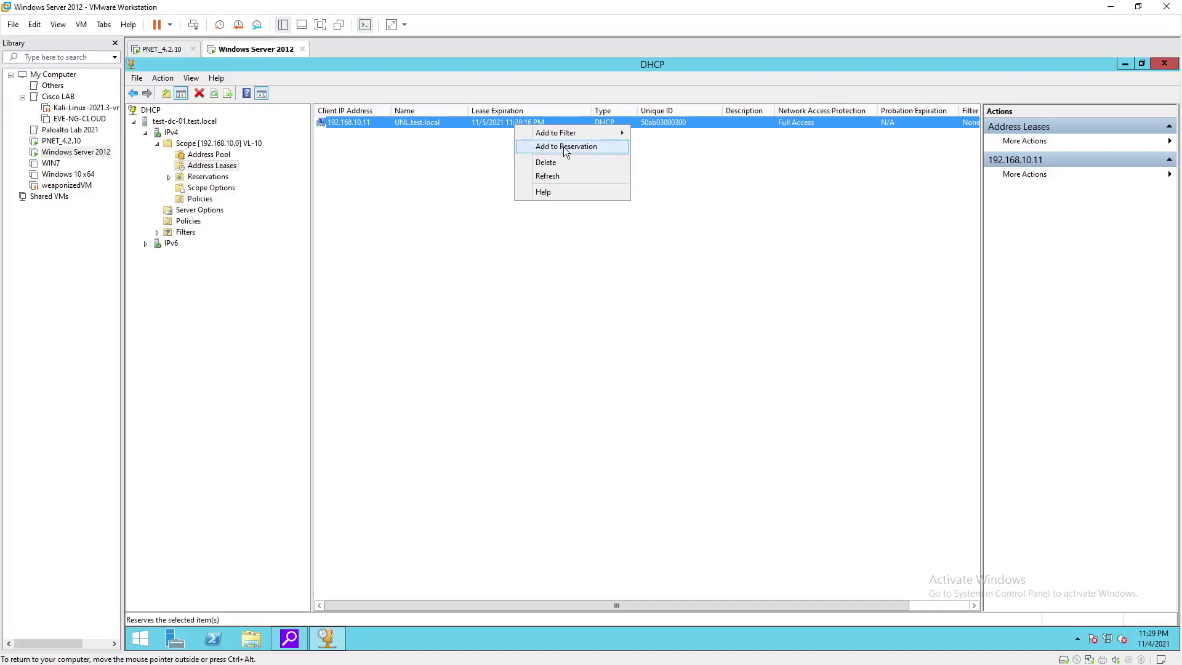
left_click(468, 281)
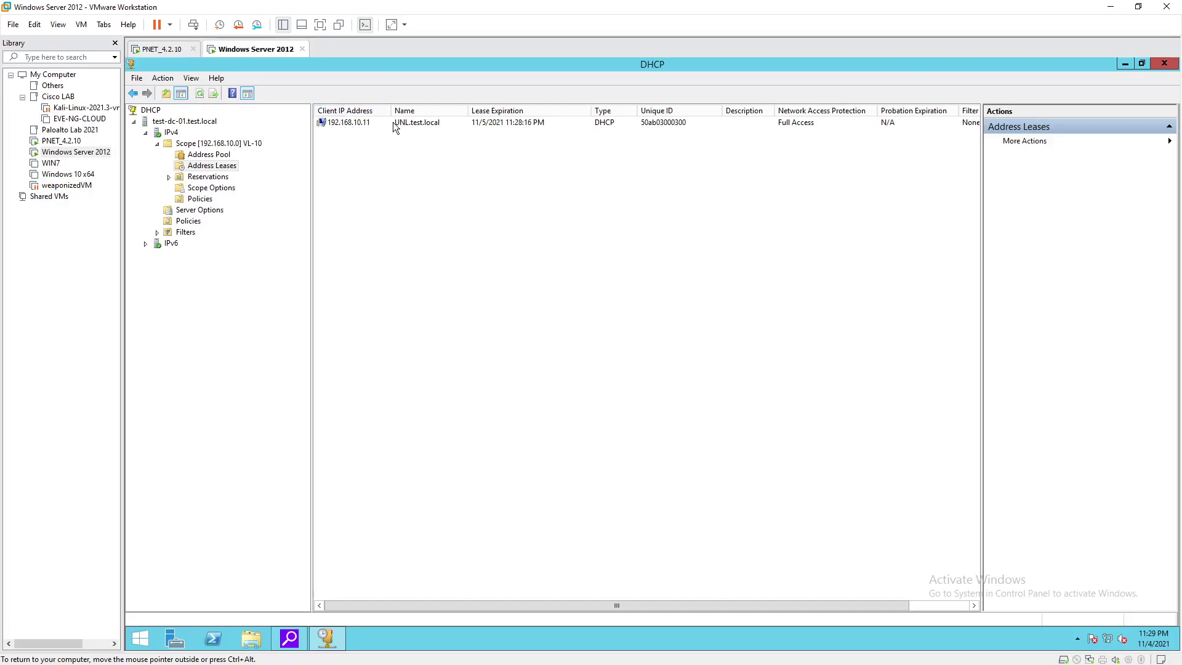
right_click(351, 124)
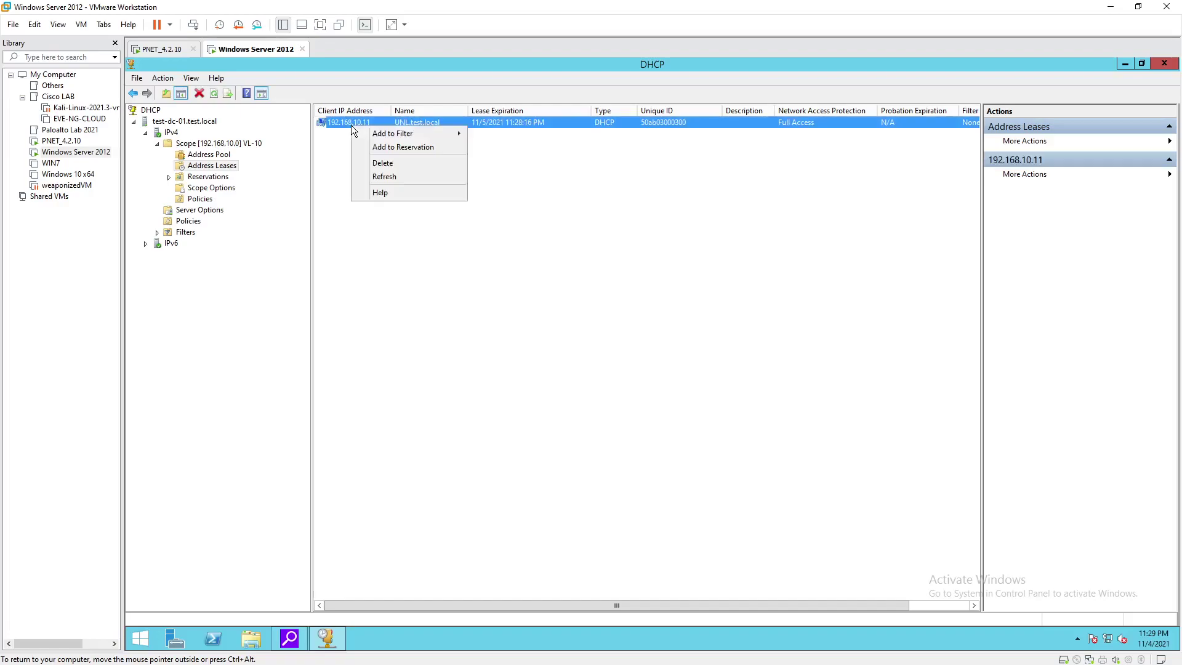
left_click(397, 148)
left_click(726, 395)
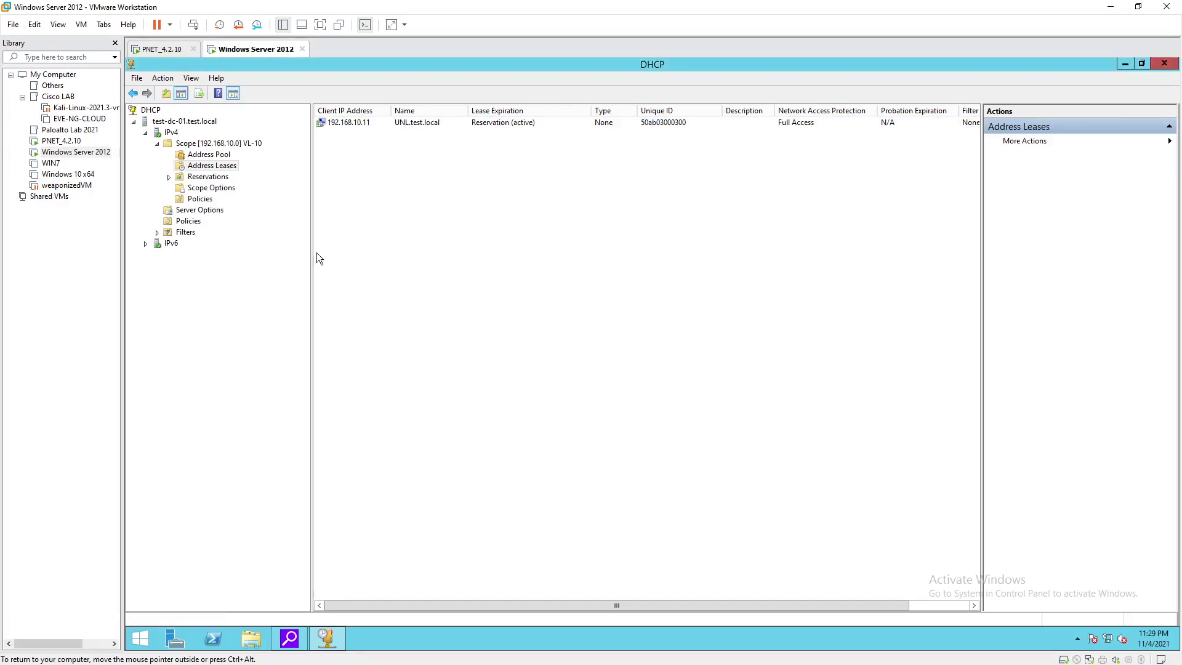
Open the 192.168.10.11 reservation under the scope's Reservations and review its 003 Router, 006 DNS Servers and 015 DNS Domain Name options.
left_click(168, 176)
left_click(246, 187)
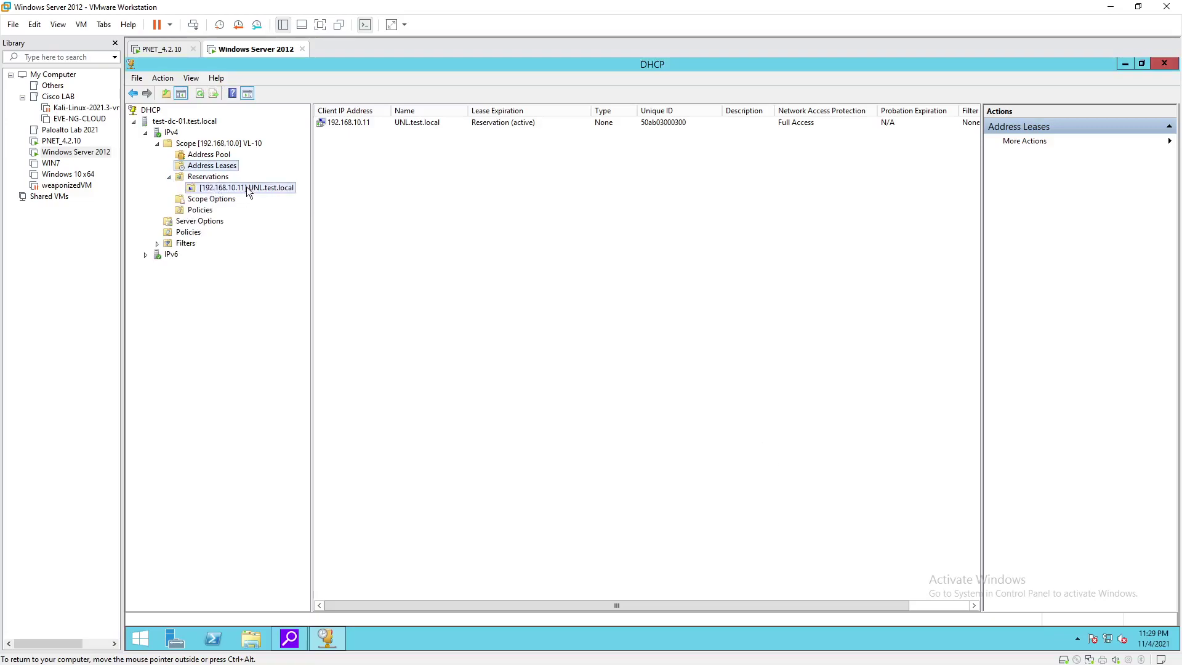
left_click(213, 177)
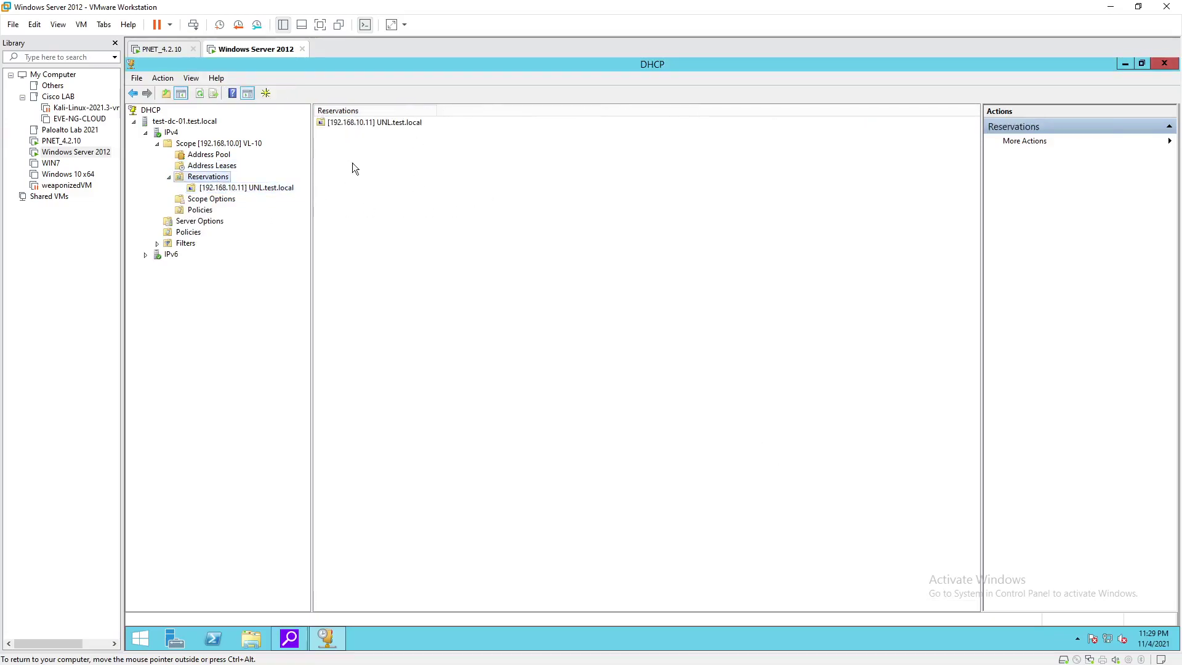
double_click(377, 124)
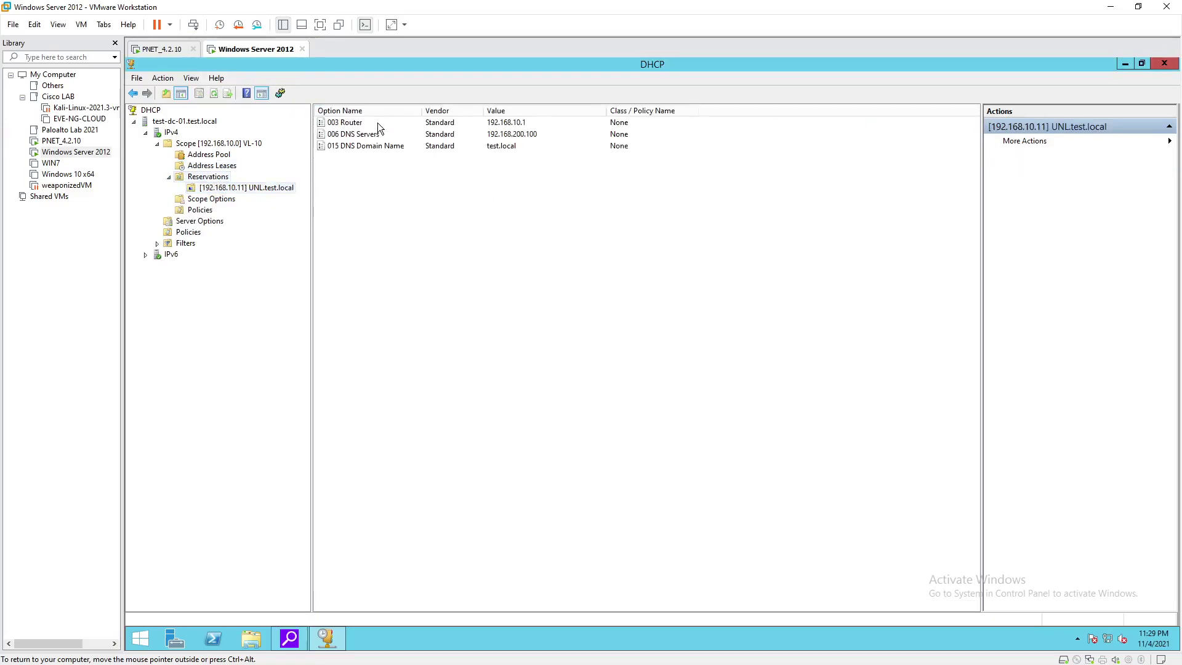
left_click(345, 123)
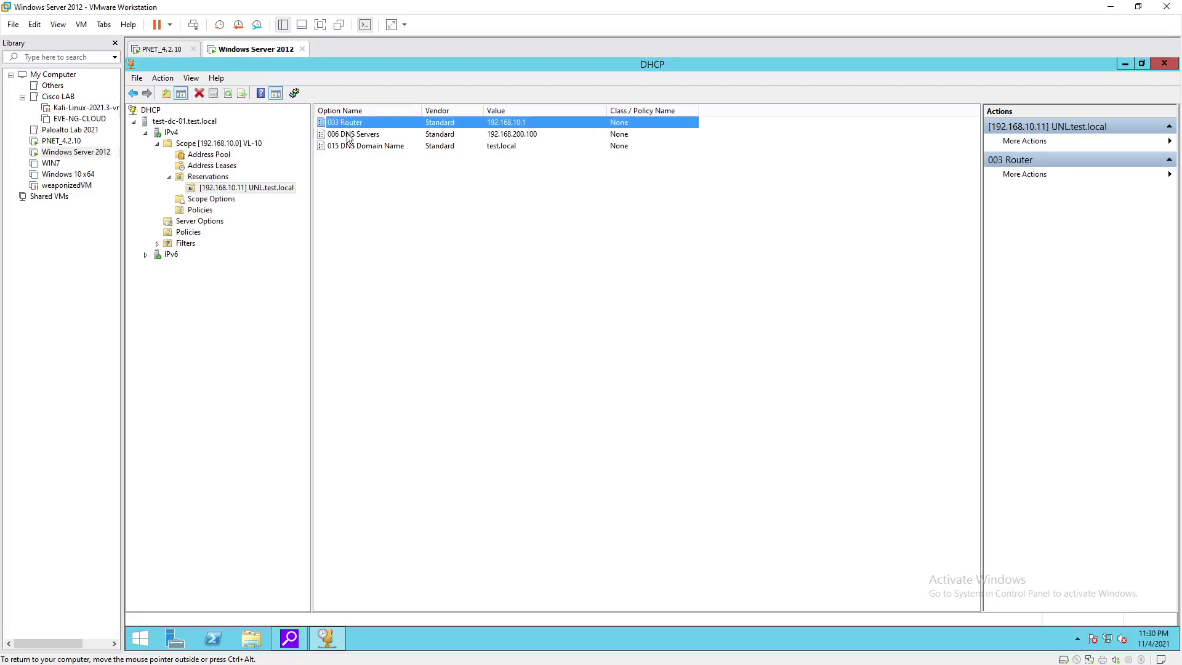
left_click(349, 135)
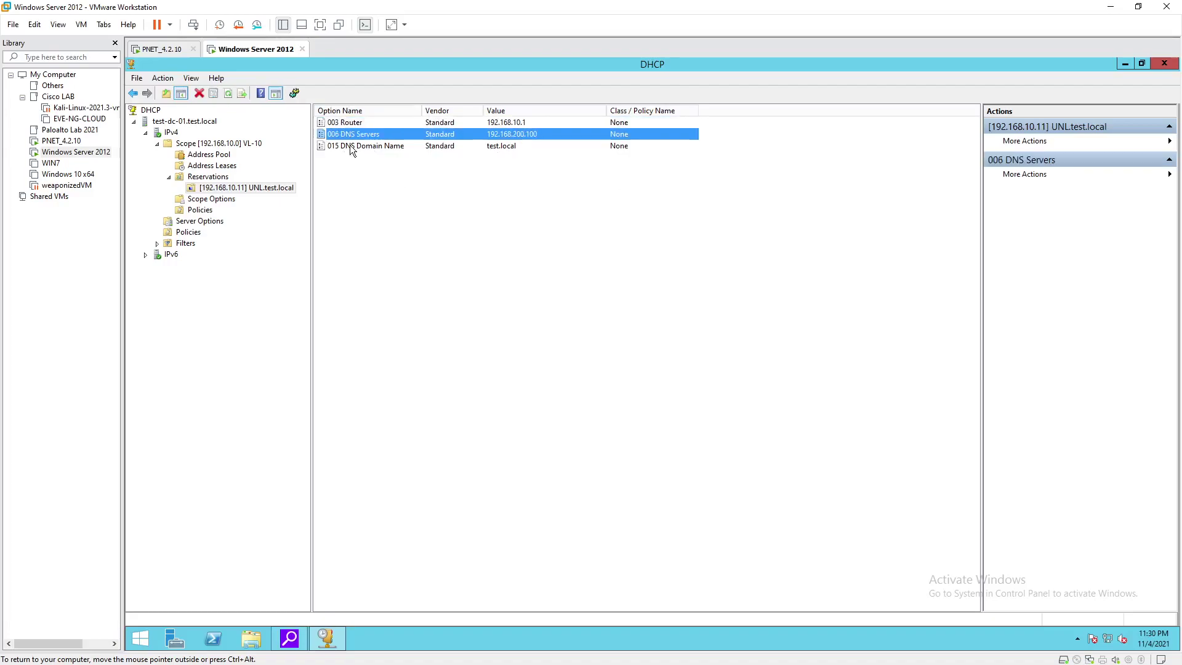
left_click(353, 148)
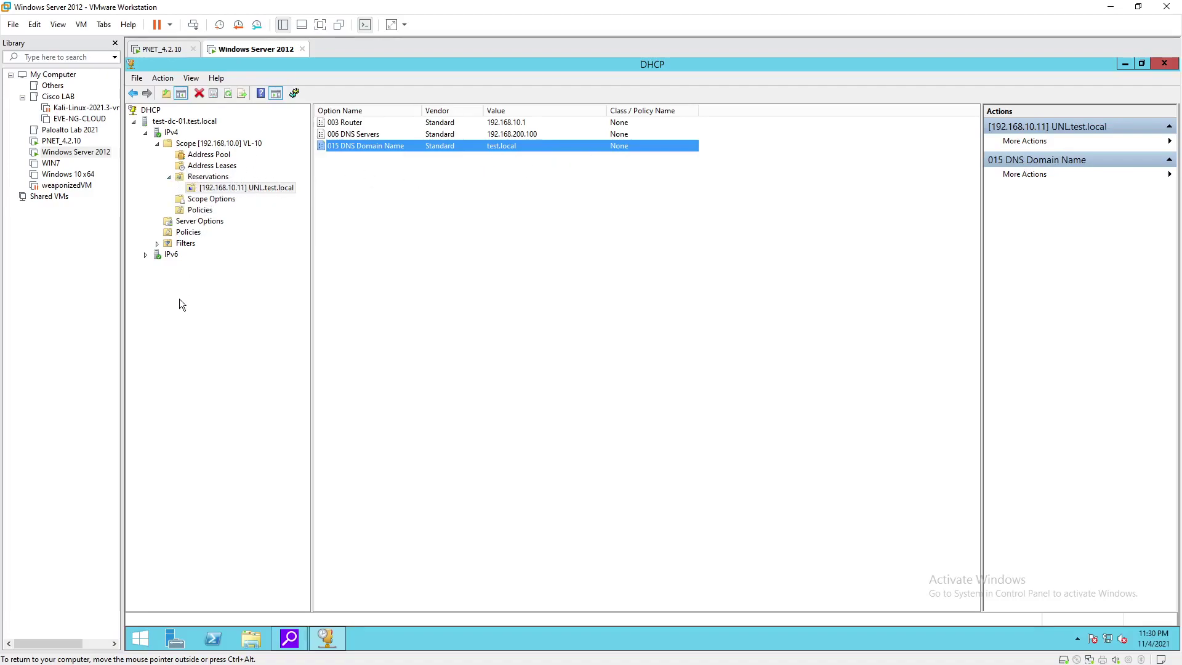
Switch to Cisco Packet Tracer and delete the "ip helper-address x.x.x.x (dhcp server)" note beside the topology.
left_click(1109, 6)
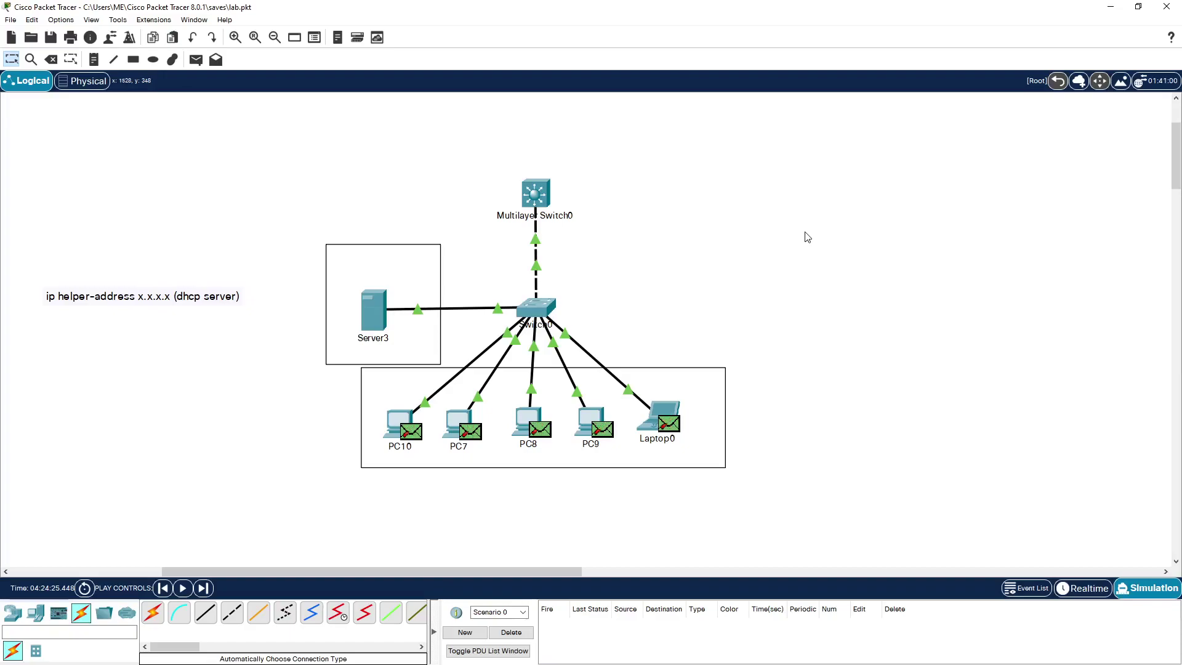
left_click(120, 302)
left_click(113, 311)
left_click(119, 299)
left_click(116, 340)
left_click_drag(7, 357, 271, 237)
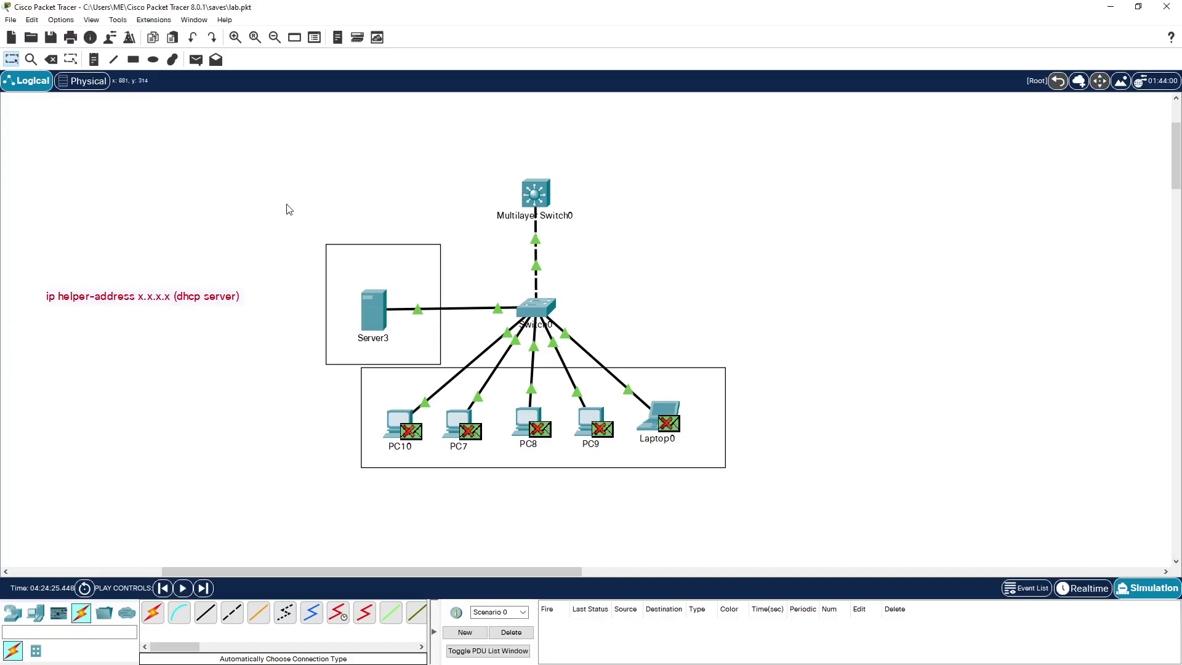
key("Delete")
key("Return")
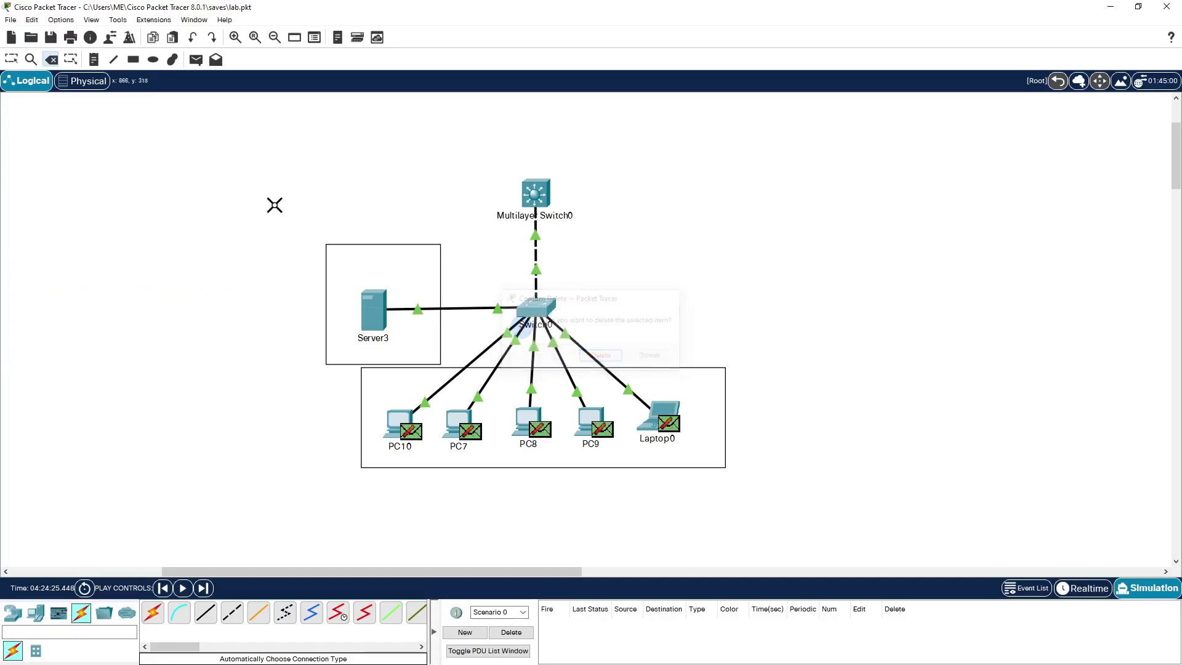